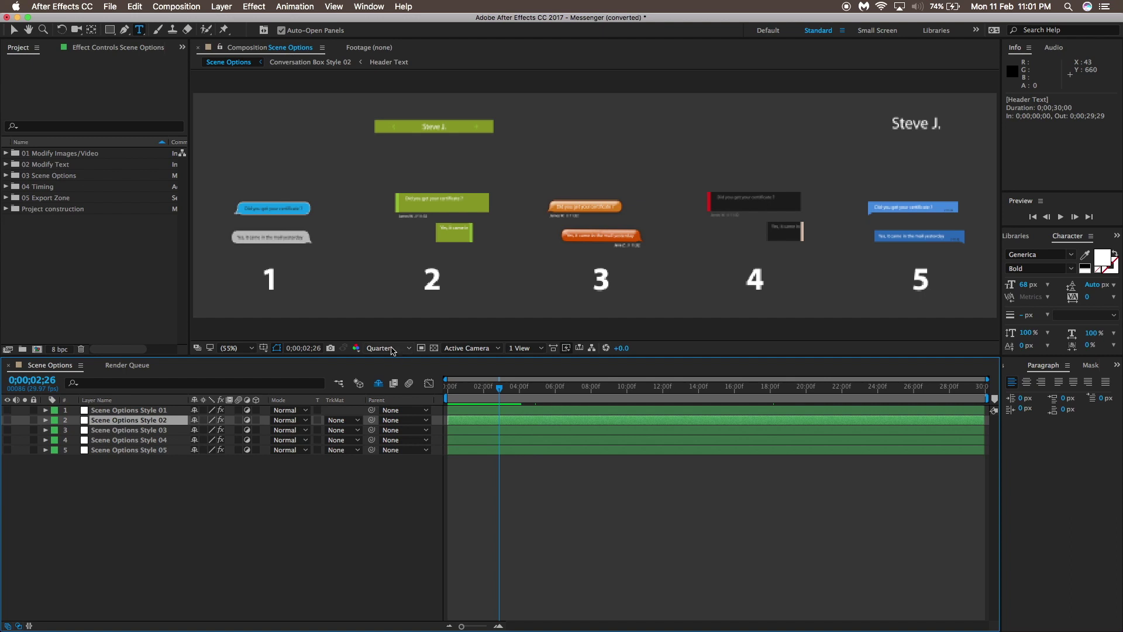
Step: Try the Full preview resolution for the Scene Options composition and return it to Quarter
left_click(389, 348)
left_click(388, 378)
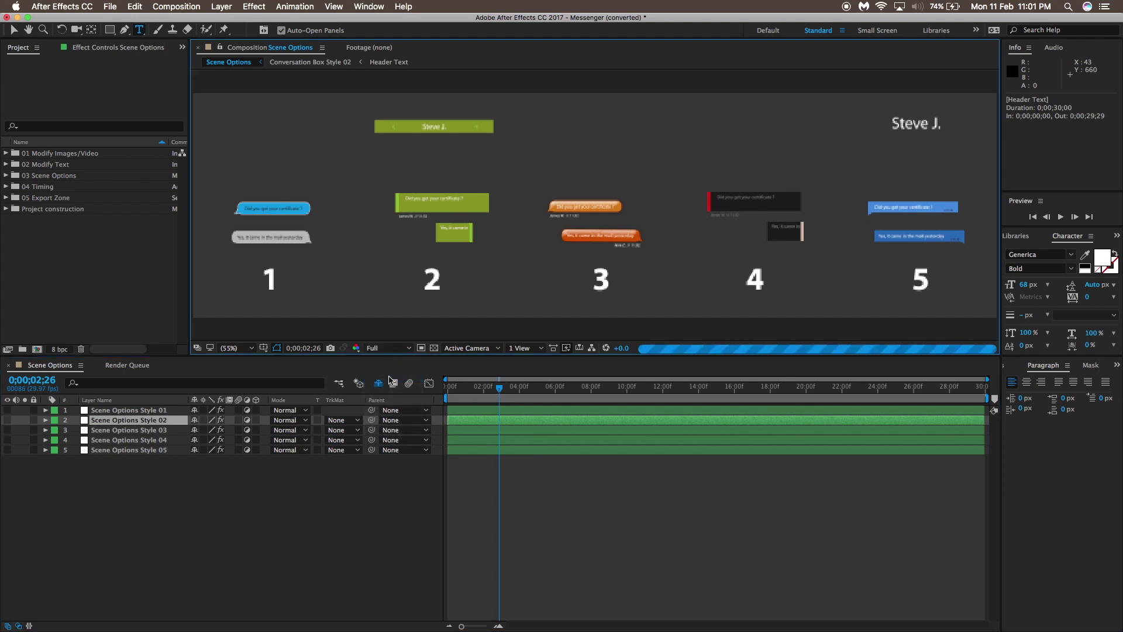
left_click(387, 348)
left_click(390, 412)
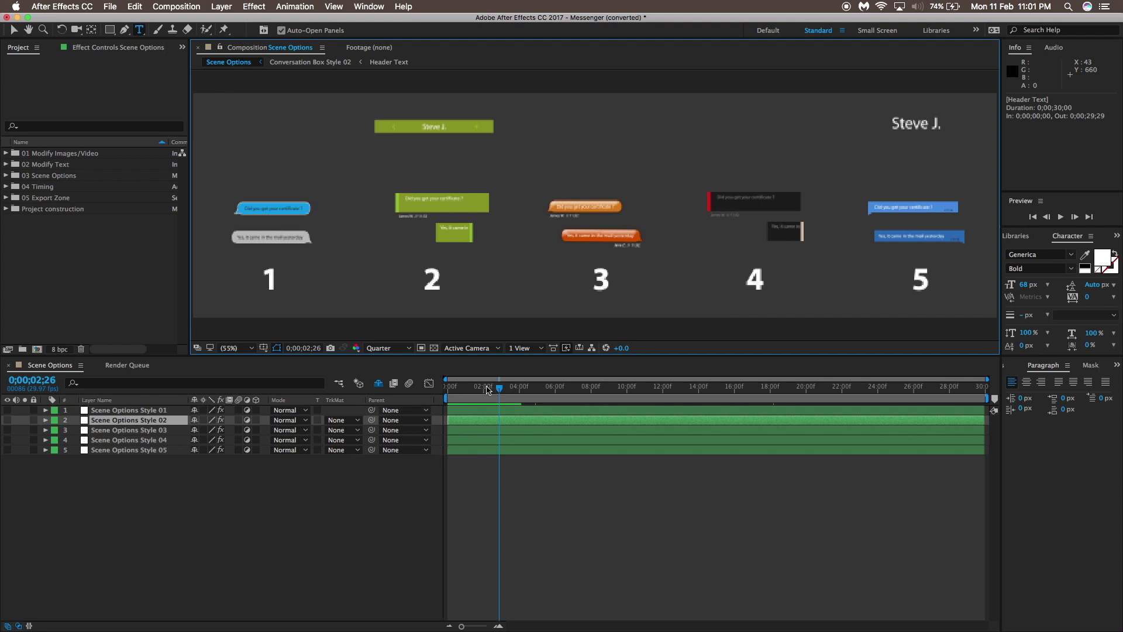
Step: Examine the message styles at 0;00;03;09 in Scene Options and look over the project's folders from Modify Images/Video to Project construction
mouse_move(488, 390)
left_mouse_down()
mouse_move(450, 391)
mouse_move(508, 396)
left_mouse_up()
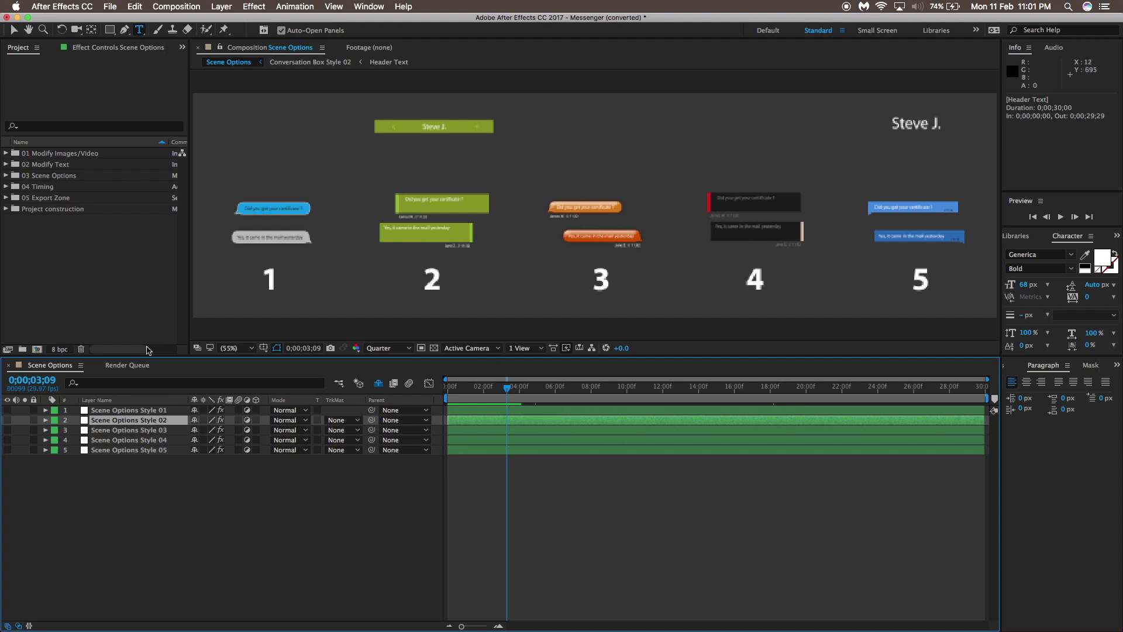
left_click(137, 417)
left_click(45, 154)
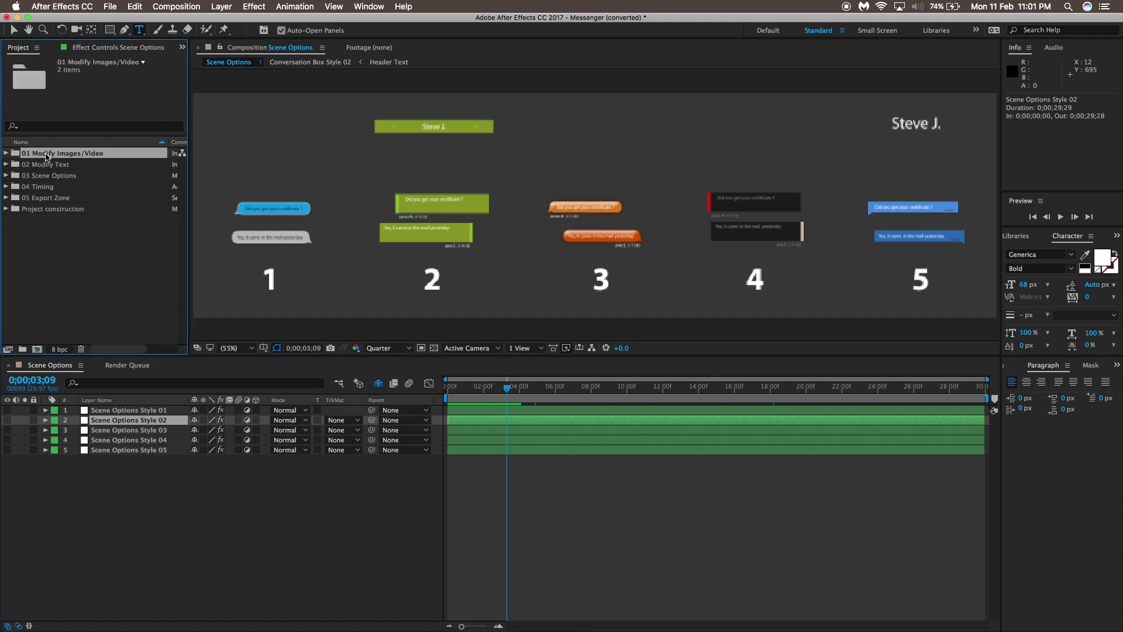
left_click(46, 165)
left_click(47, 176)
left_click(45, 188)
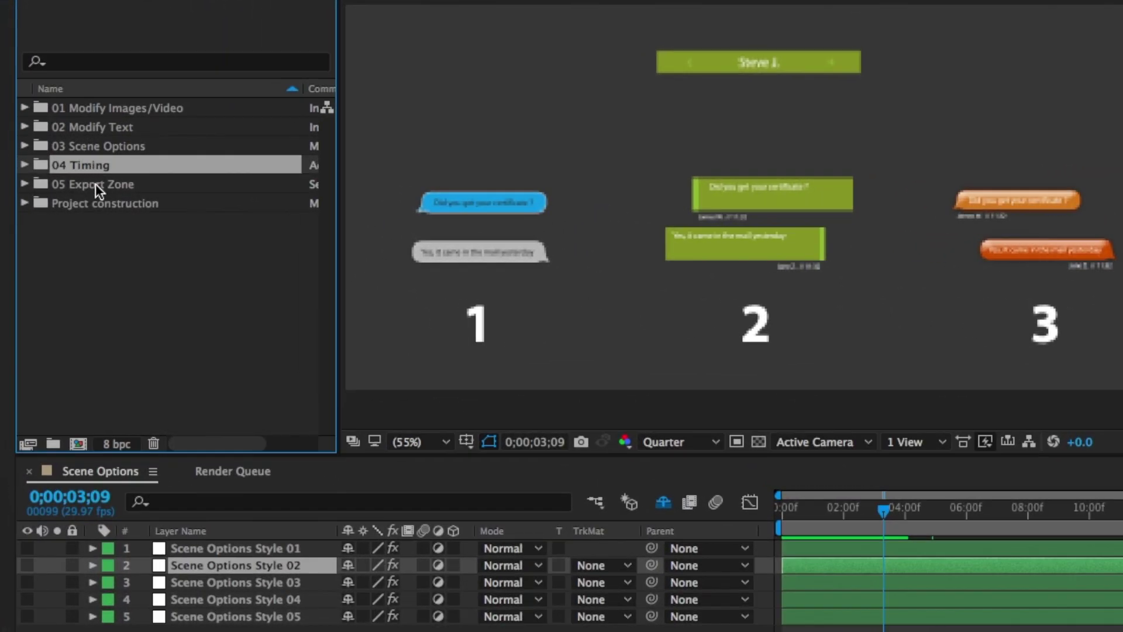
left_click(95, 184)
left_click(99, 202)
Step: Open the Conversation Box Style 02 composition from Style_02 comps in the Project construction folder
left_click(22, 203)
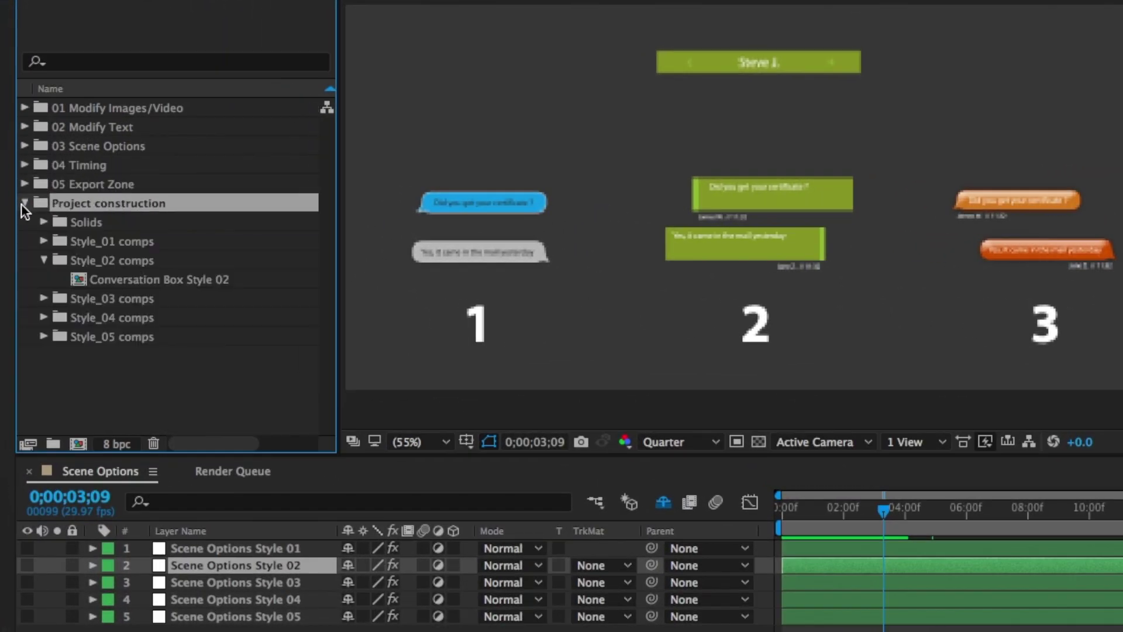
left_click(45, 259)
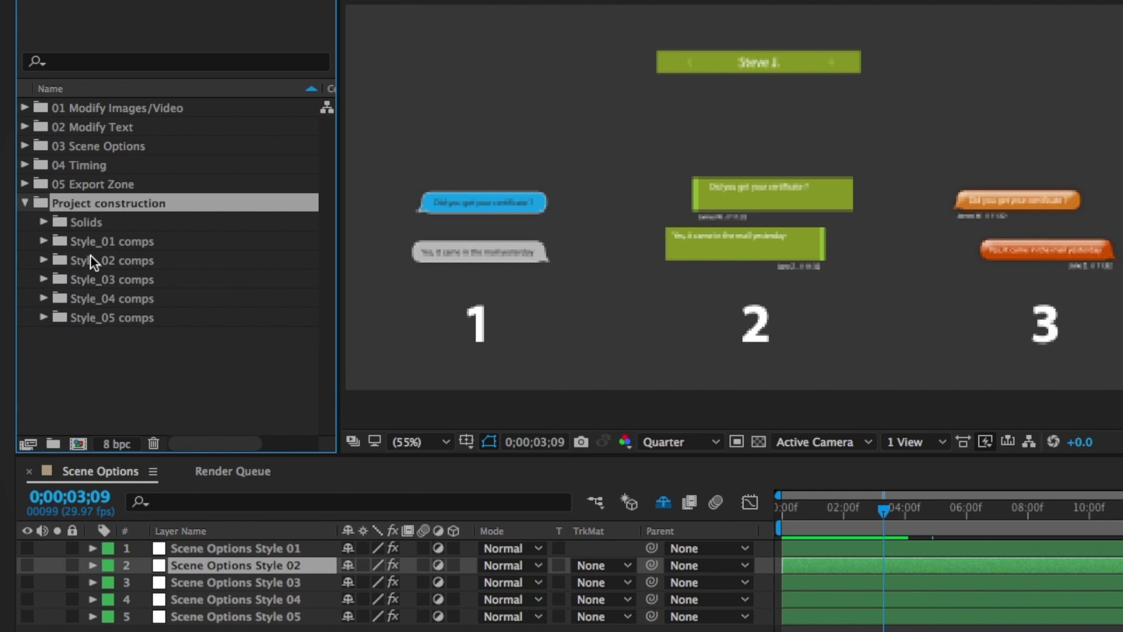
left_click(90, 258)
left_click(45, 261)
left_click(111, 276)
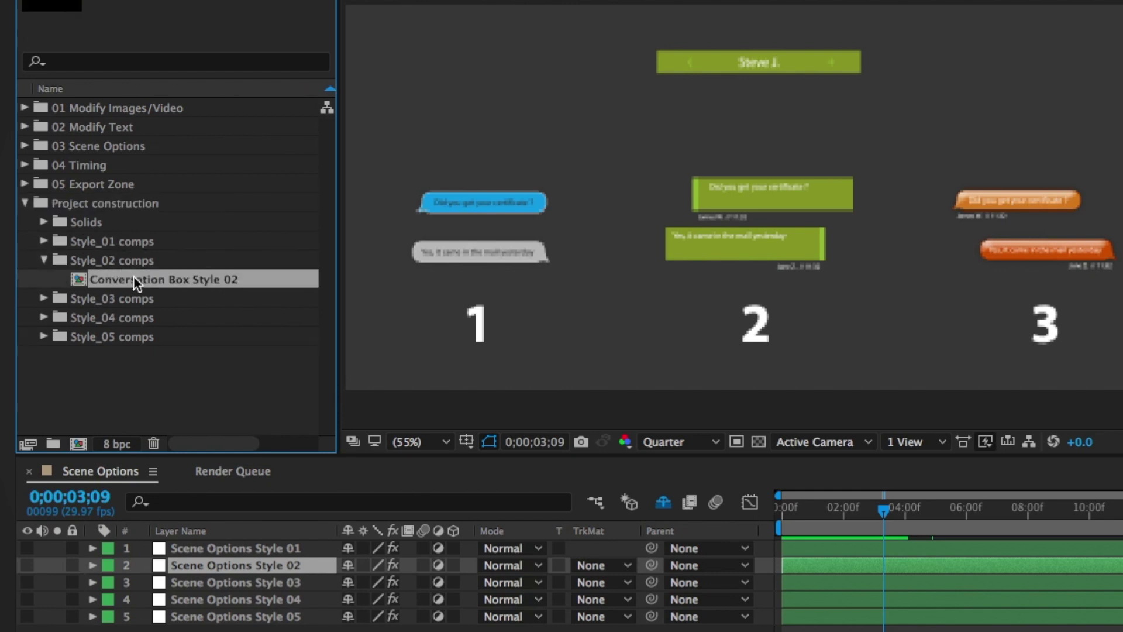
double_click(133, 275)
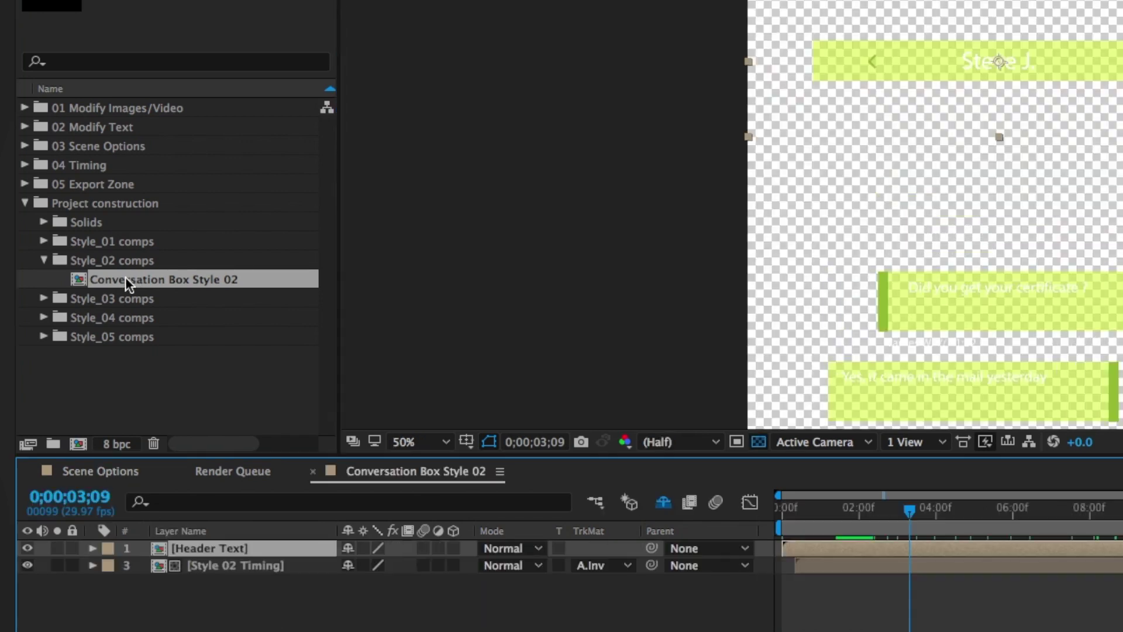
Step: Move to 0;00;01;19 in Conversation Box Style 02 and turn off the transparency grid
left_click_drag(910, 511, 837, 510)
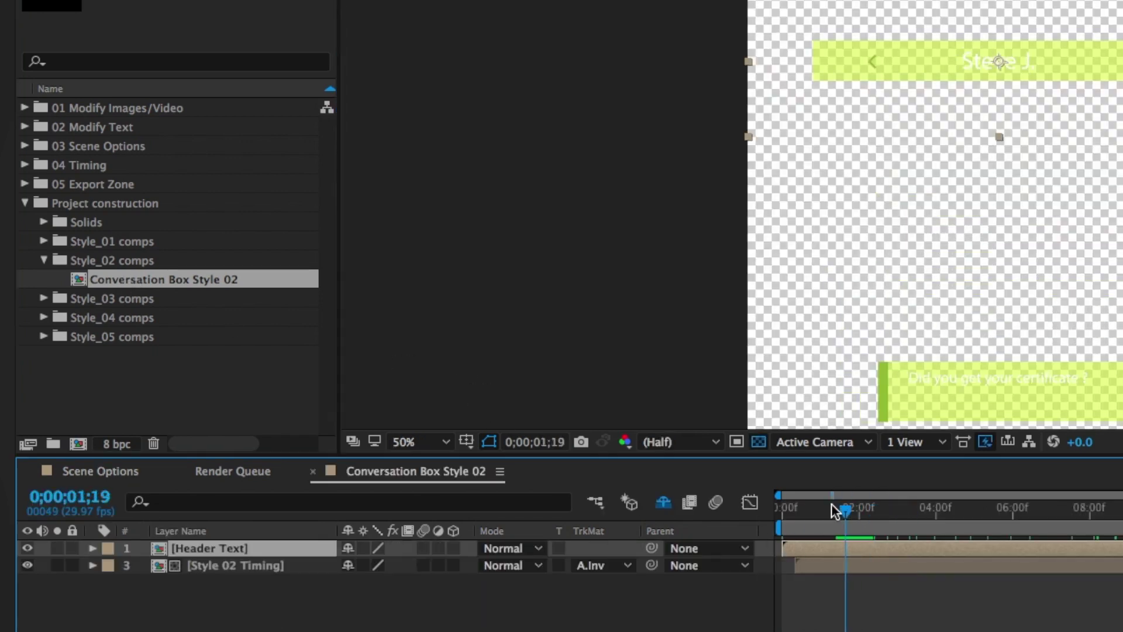
left_click(758, 441)
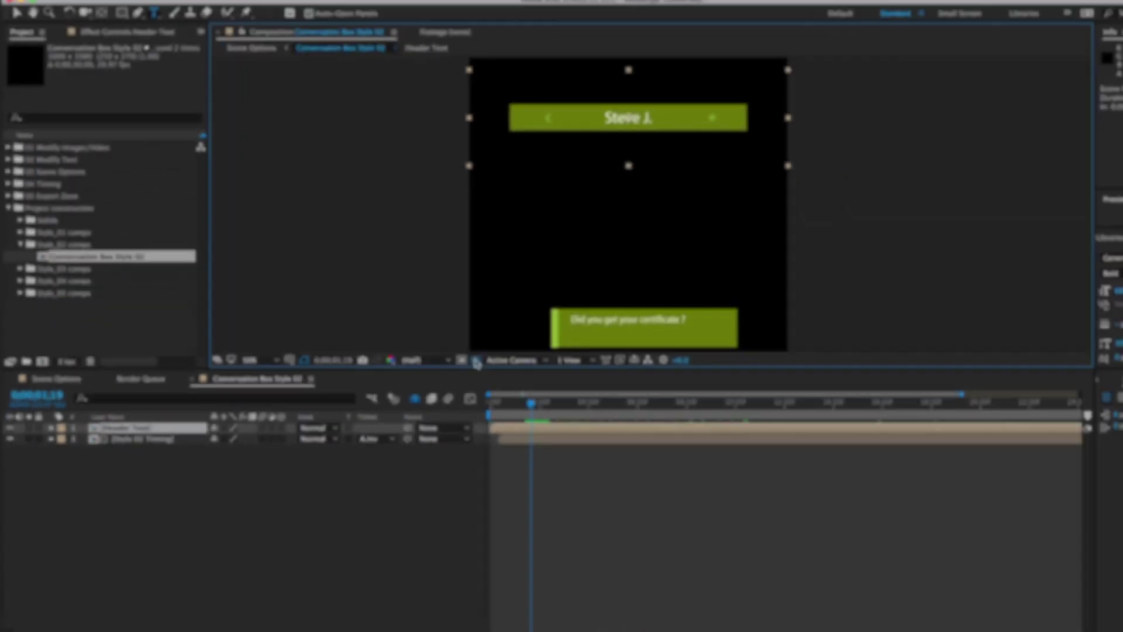
left_click(757, 441)
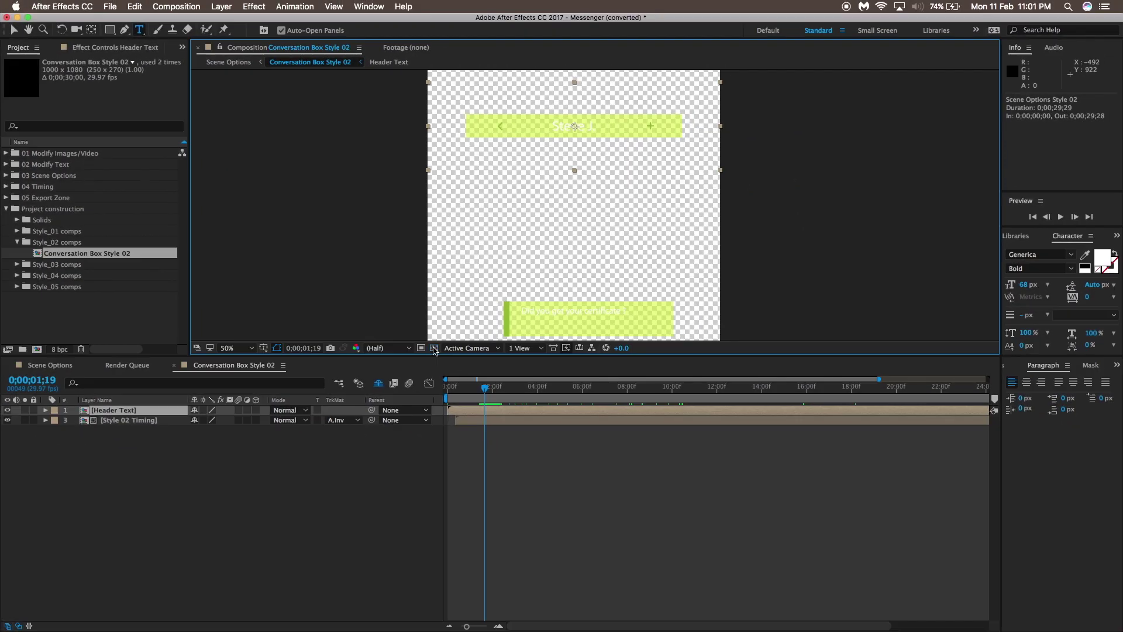
left_click(434, 348)
Step: Play the Conversation Box Style 02 animation from near its start and return to the first frame
left_click_drag(492, 390, 451, 389)
key("space")
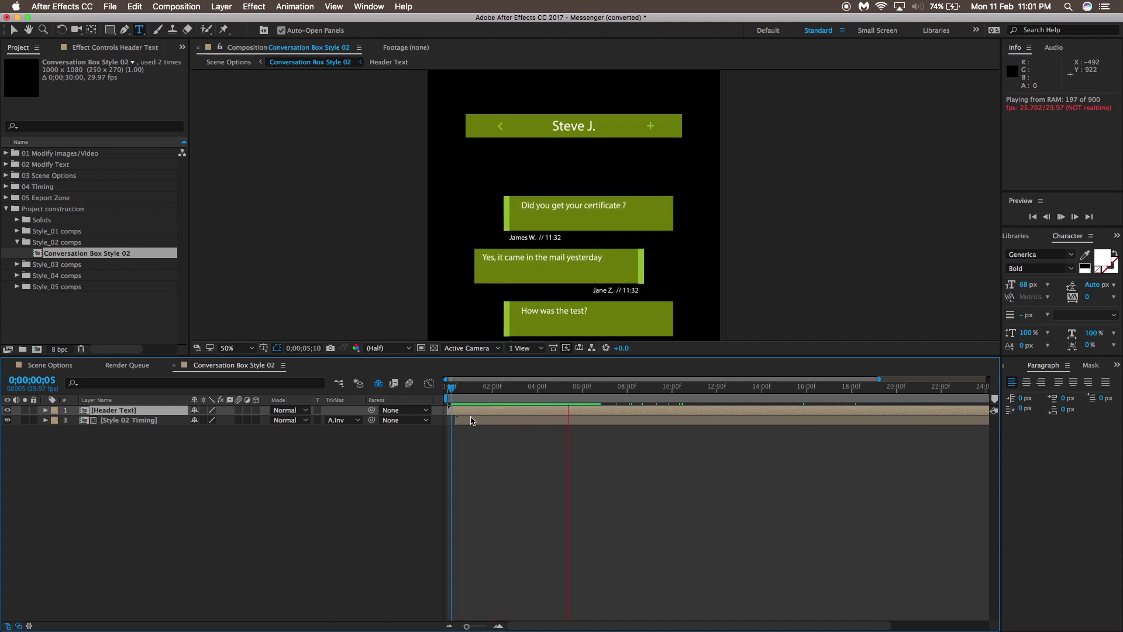
left_click(446, 387)
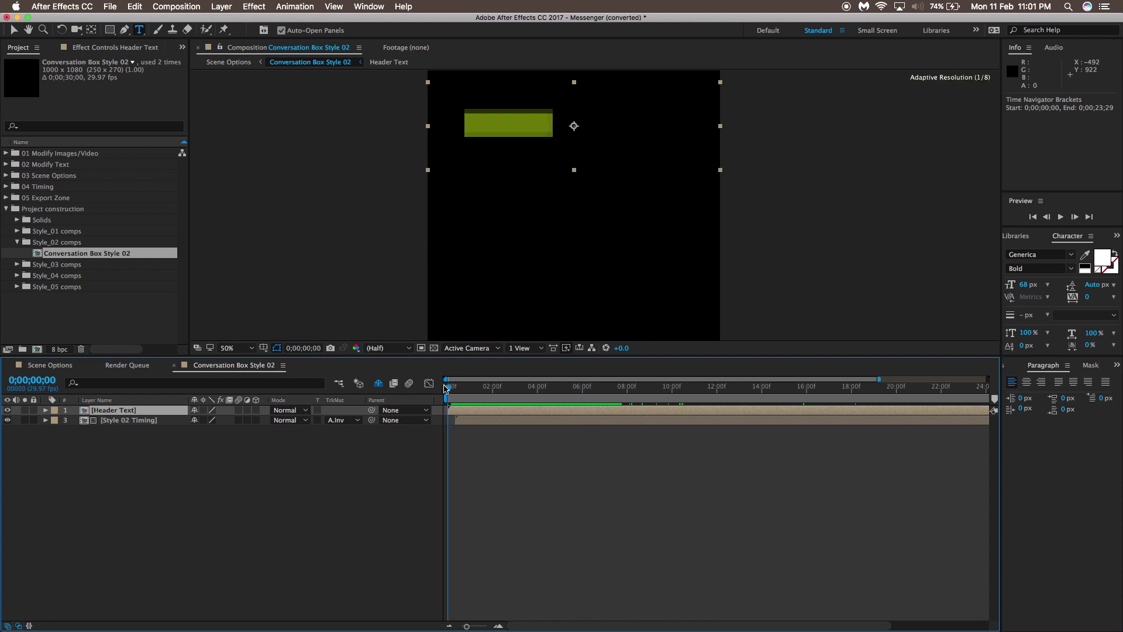
Step: At 0;00;00;14, open the Header Text composition and replace the contact name in the green header with the new display name
left_click_drag(446, 387, 458, 388)
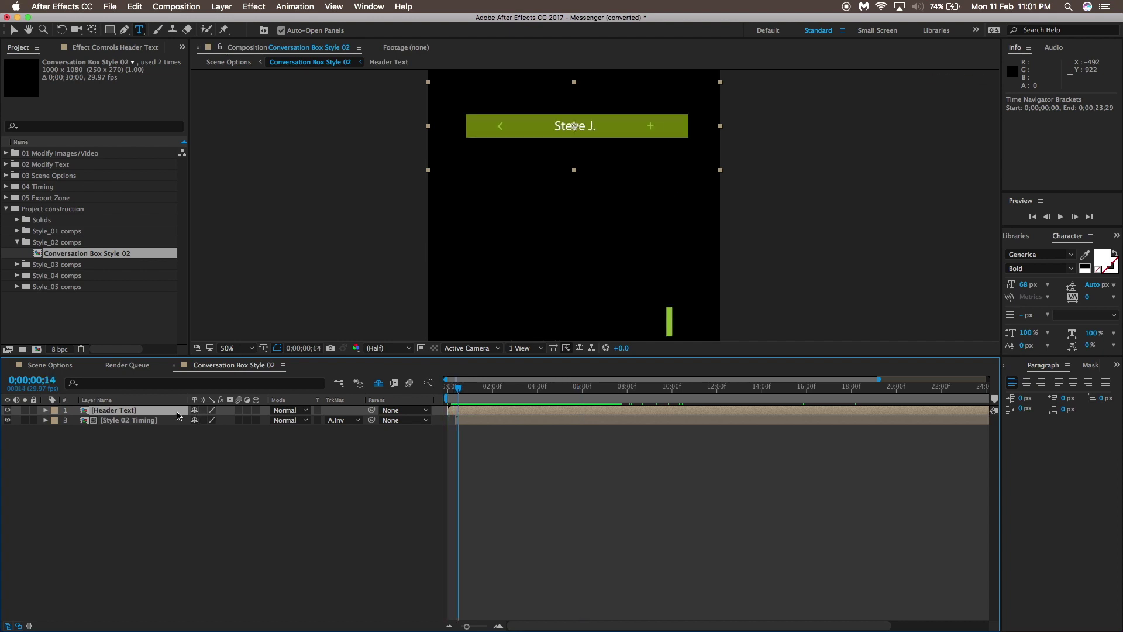
double_click(156, 412)
double_click(590, 205)
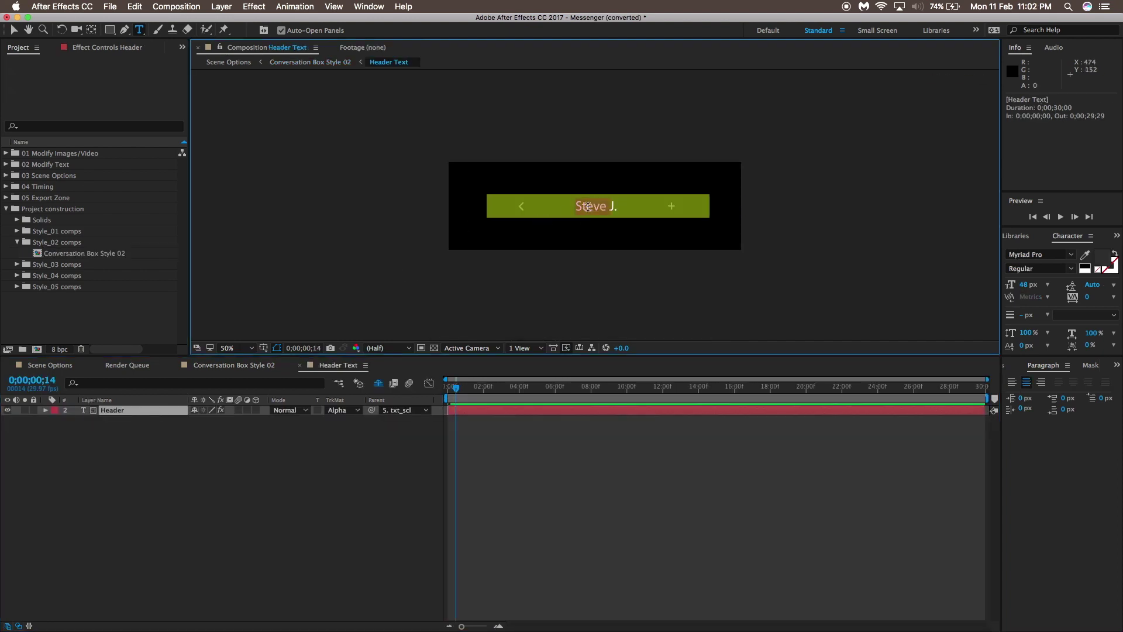
left_click(588, 206)
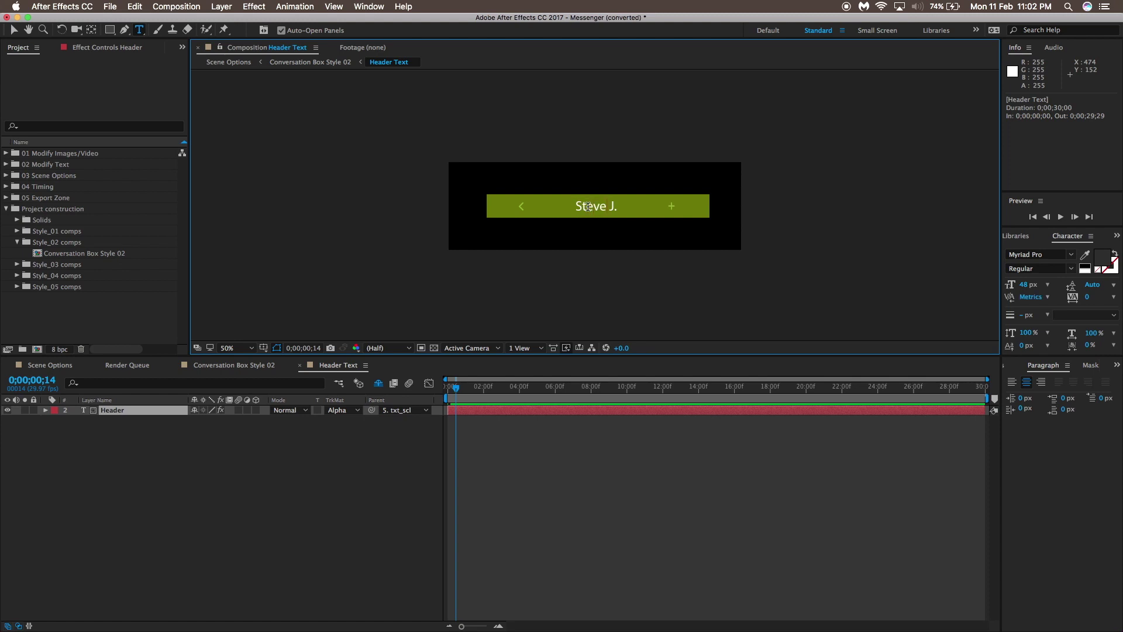
key("BackSpace")
key("BackSpace")
key("BackSpace")
key("BackSpace")
key("BackSpace")
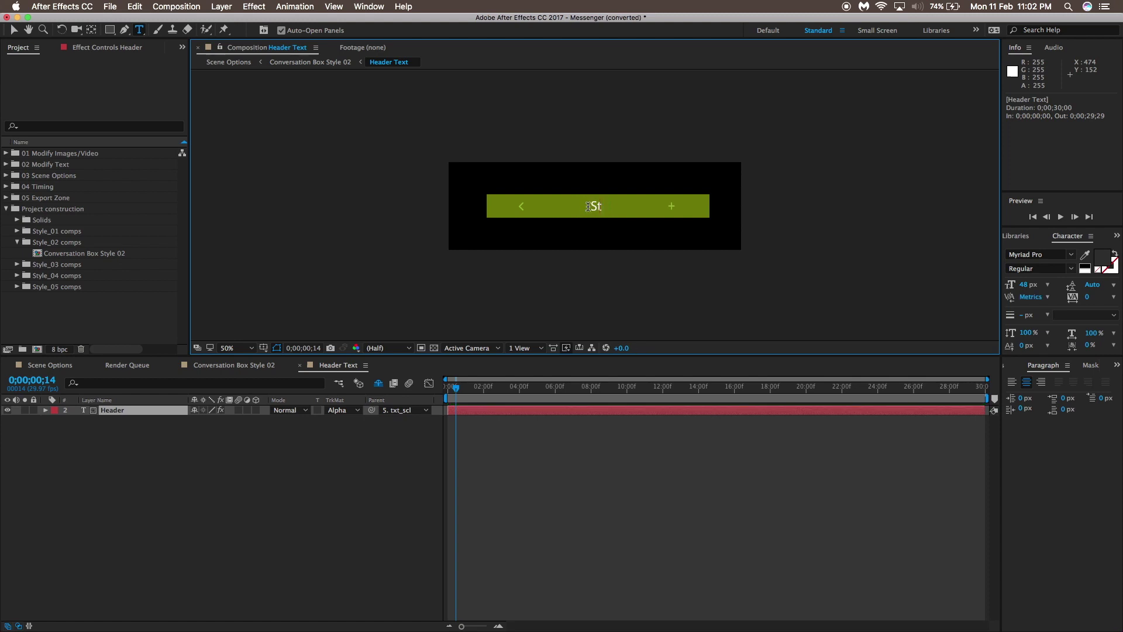
type("Pixel Samy")
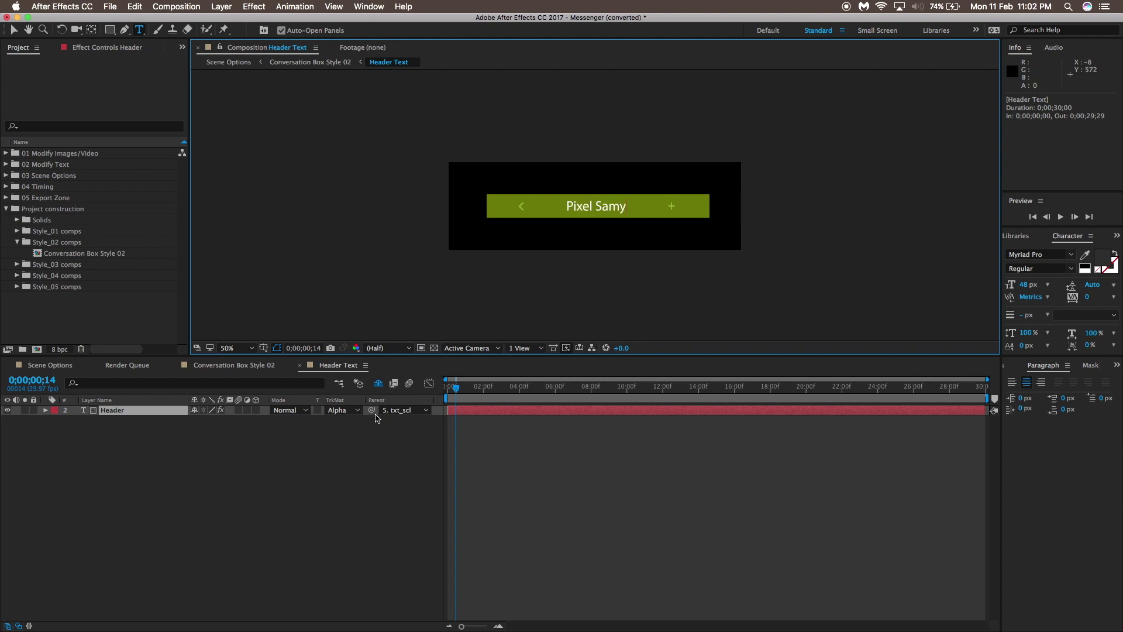
Step: Return to Conversation Box Style 02 and play it from the first frame to check the edited header
left_click(256, 366)
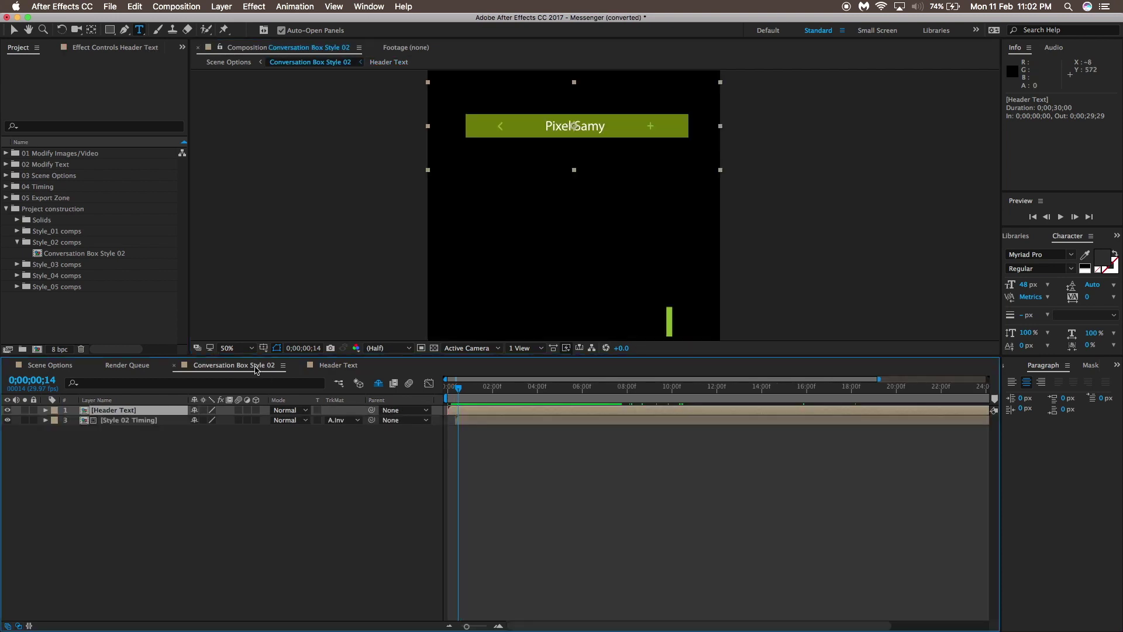
left_click_drag(458, 388, 447, 392)
key("space")
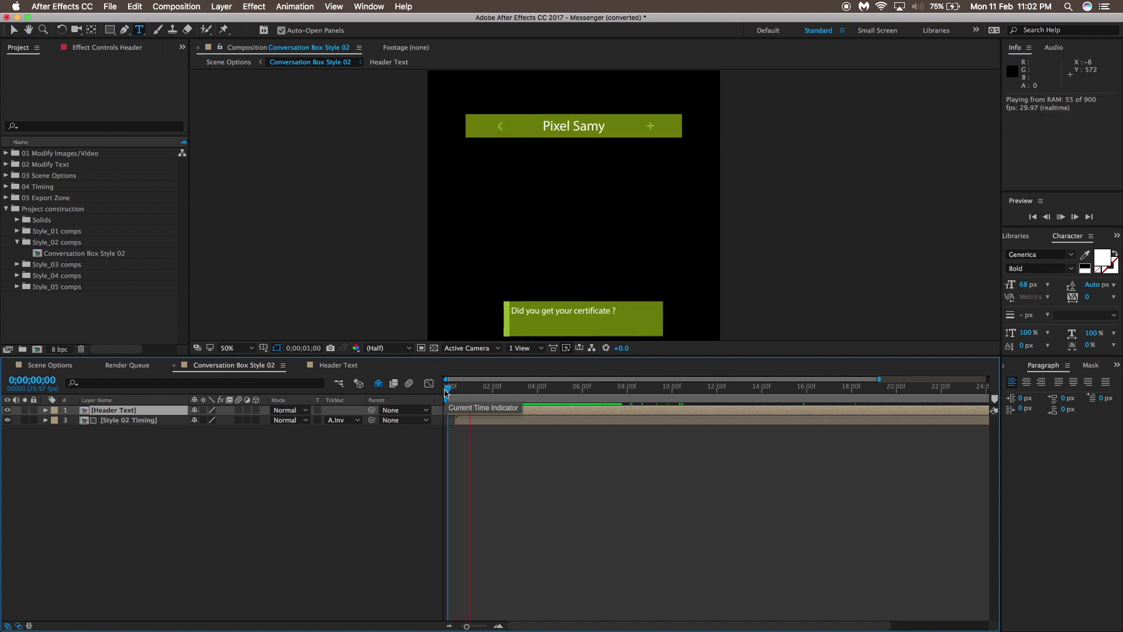
Step: Open the Style 02 Timing composition and play the message sequence from 0;00;03;19
left_click(130, 420)
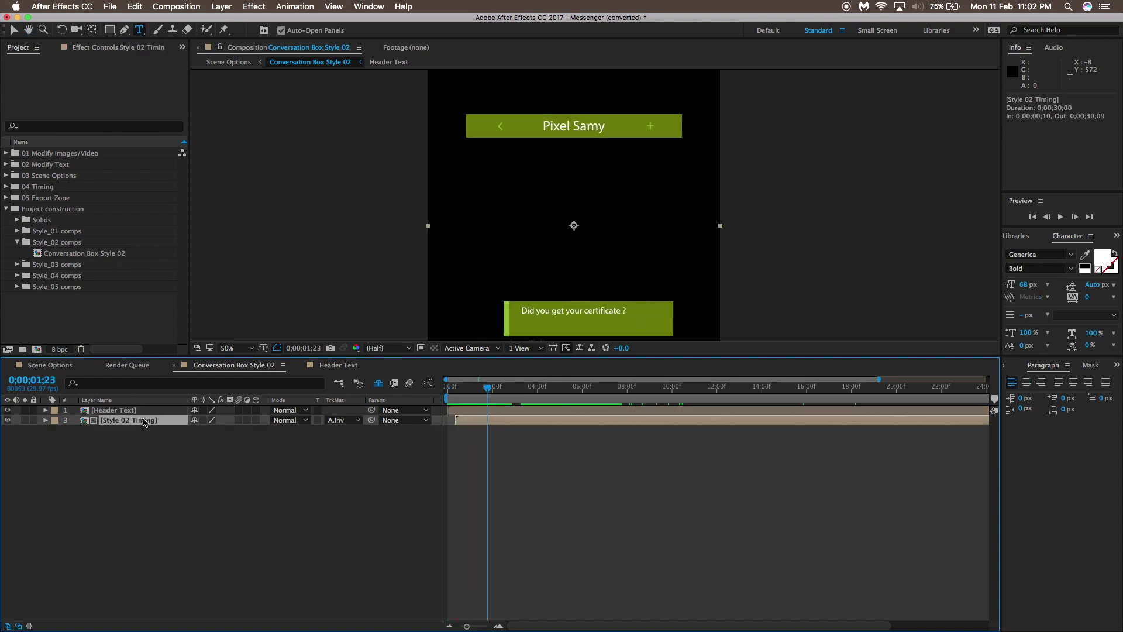
double_click(143, 421)
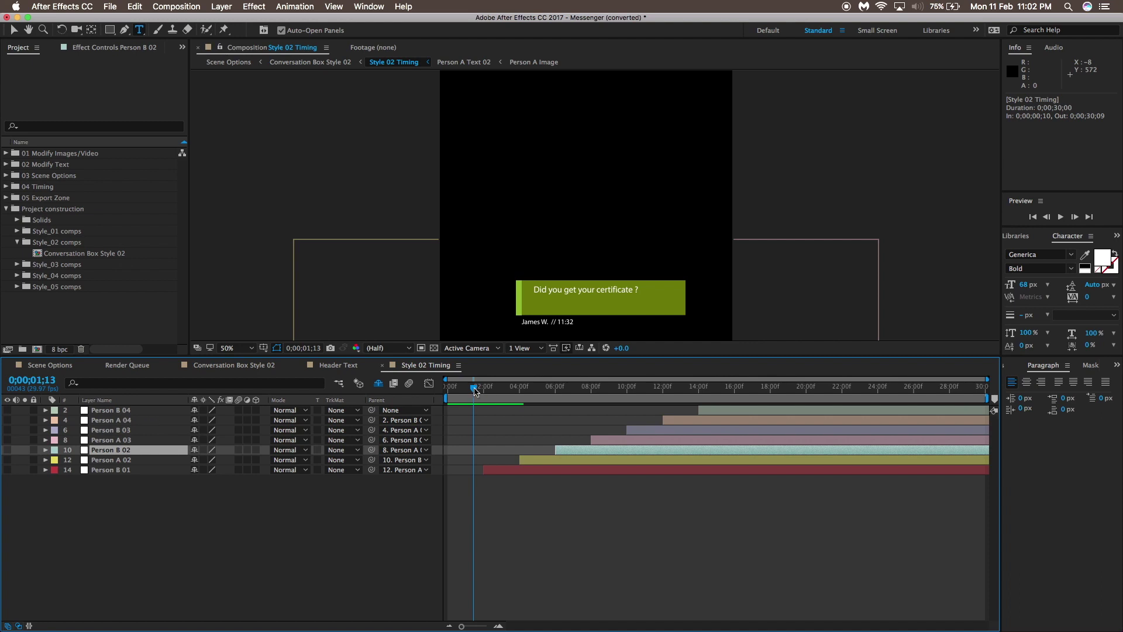
left_click_drag(475, 390, 512, 403)
key("space")
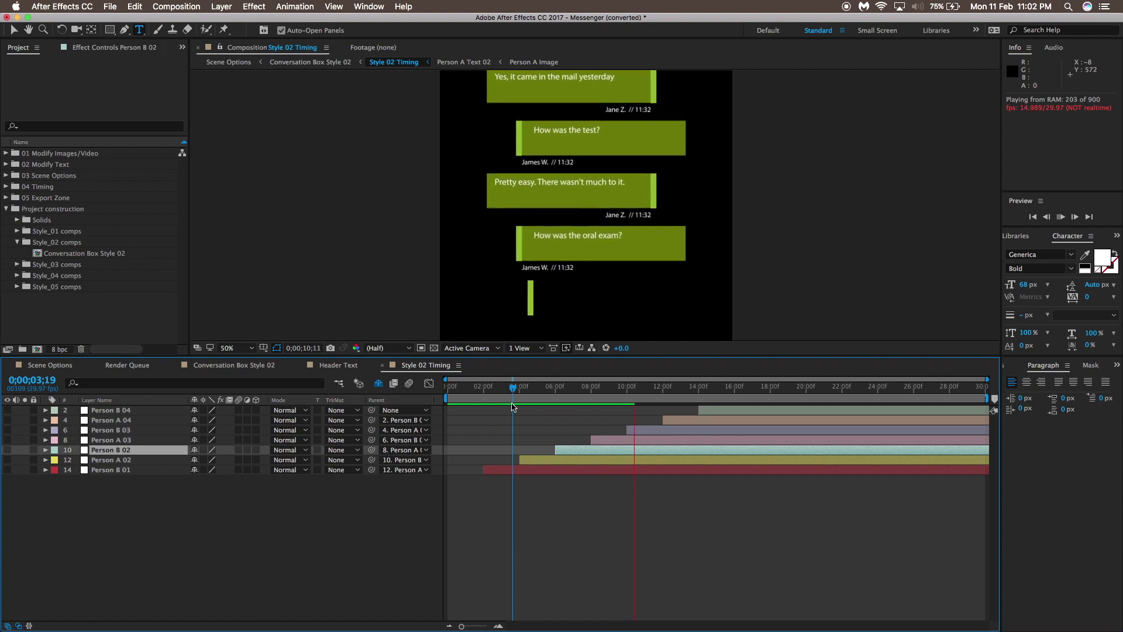
key("space")
Step: Check the Person A 02 and Person B 01 layers against the messages at 0;00;03;13 in Style 02 Timing
left_click(126, 460)
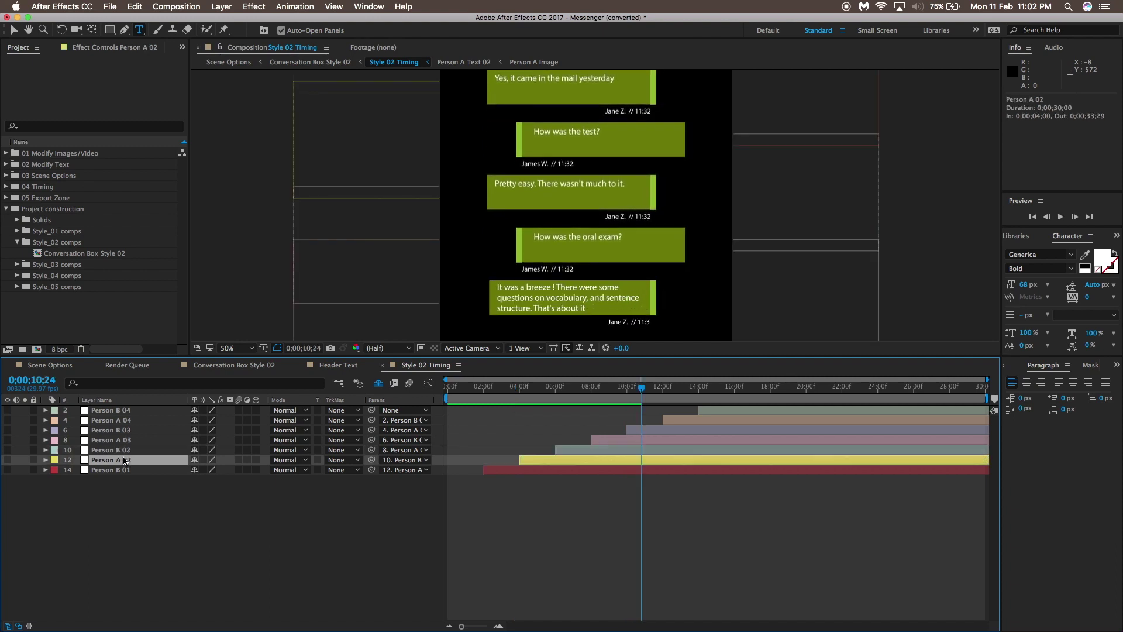
left_click_drag(671, 403, 510, 413)
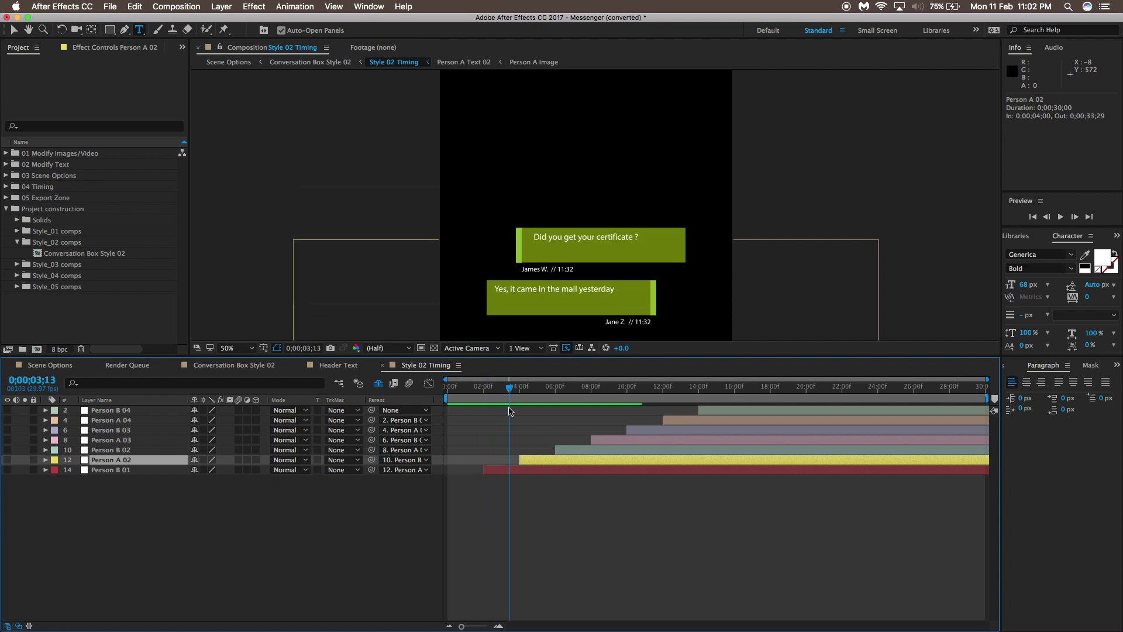
left_click(498, 470)
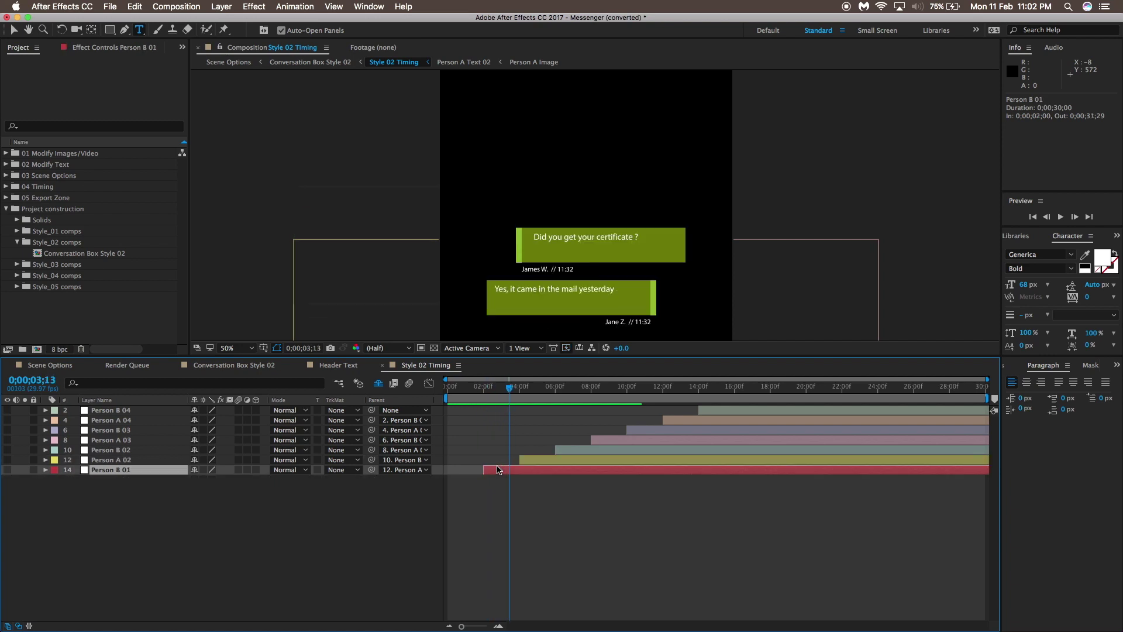
Step: Expand the 02 Modify Text and Conversation Style 02 folders and select the Person B Text 01 composition
left_click(7, 169)
left_click(7, 169)
left_click(17, 187)
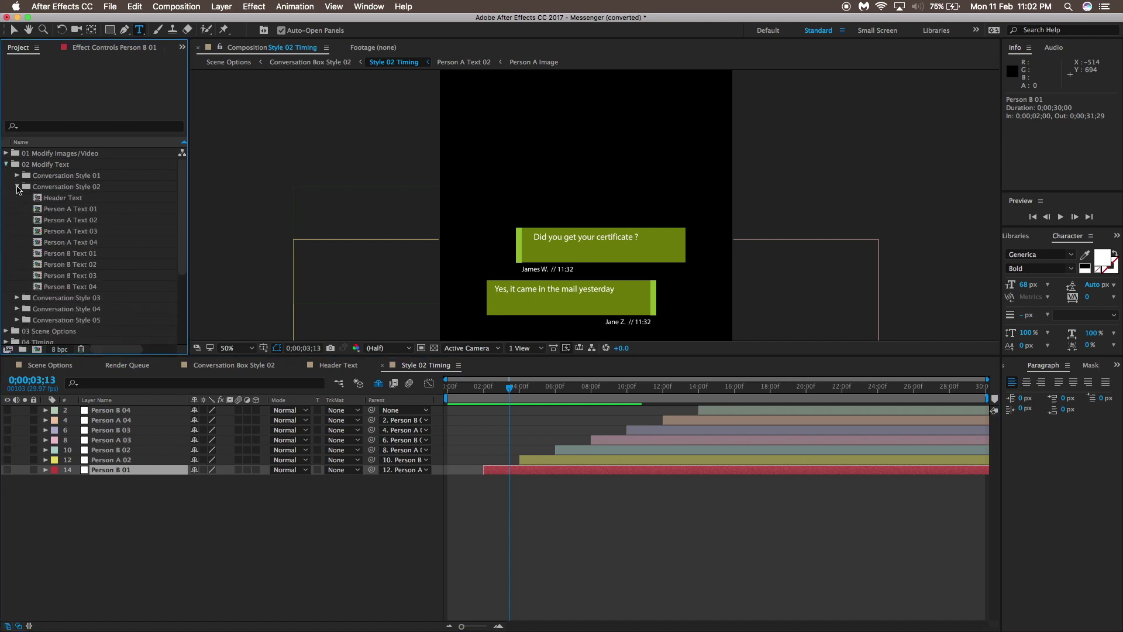
left_click(78, 287)
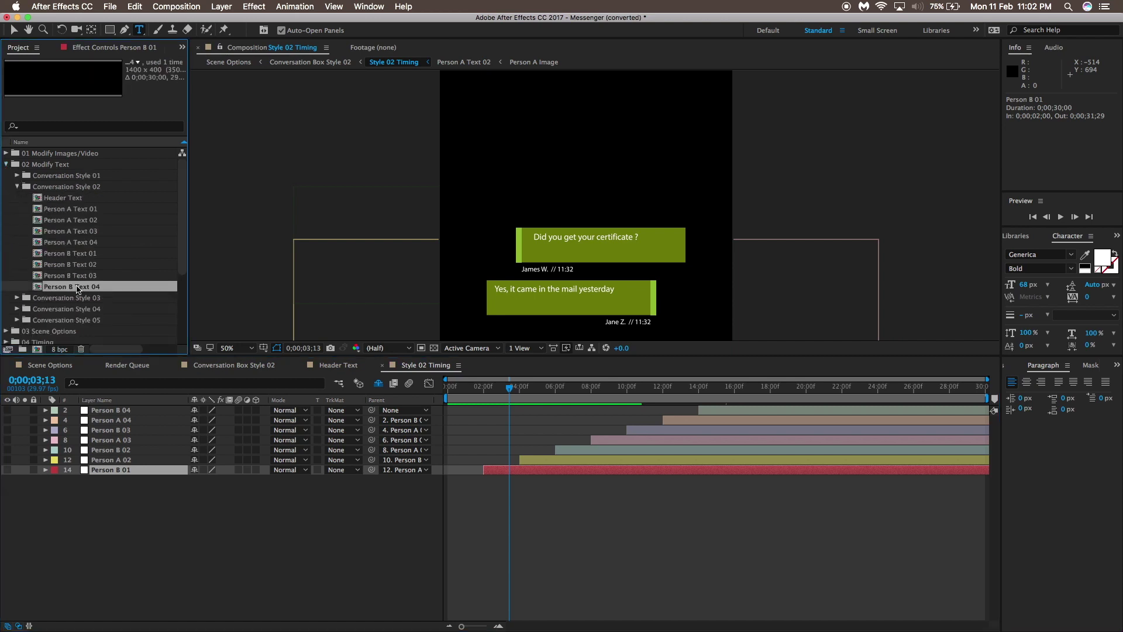
left_click(79, 253)
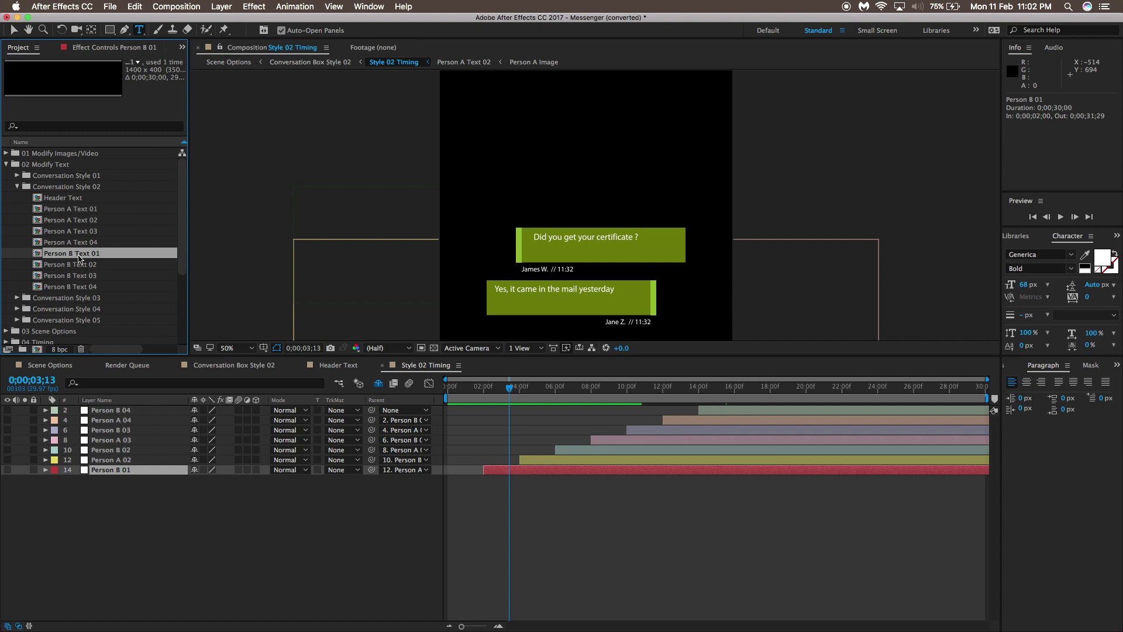
Step: Compare the Person A and Person B timing layers with the matching text compositions in Conversation Style 02
left_click(124, 460)
left_click(124, 449)
left_click(124, 439)
left_click(124, 430)
left_click(124, 420)
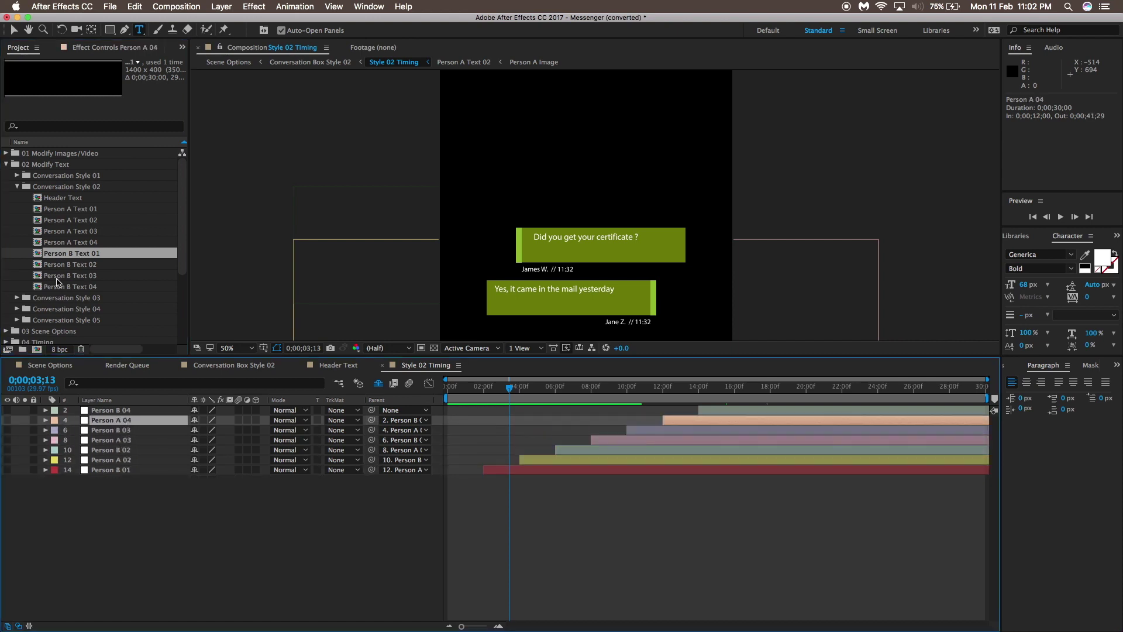
left_click(74, 221)
left_click(80, 255)
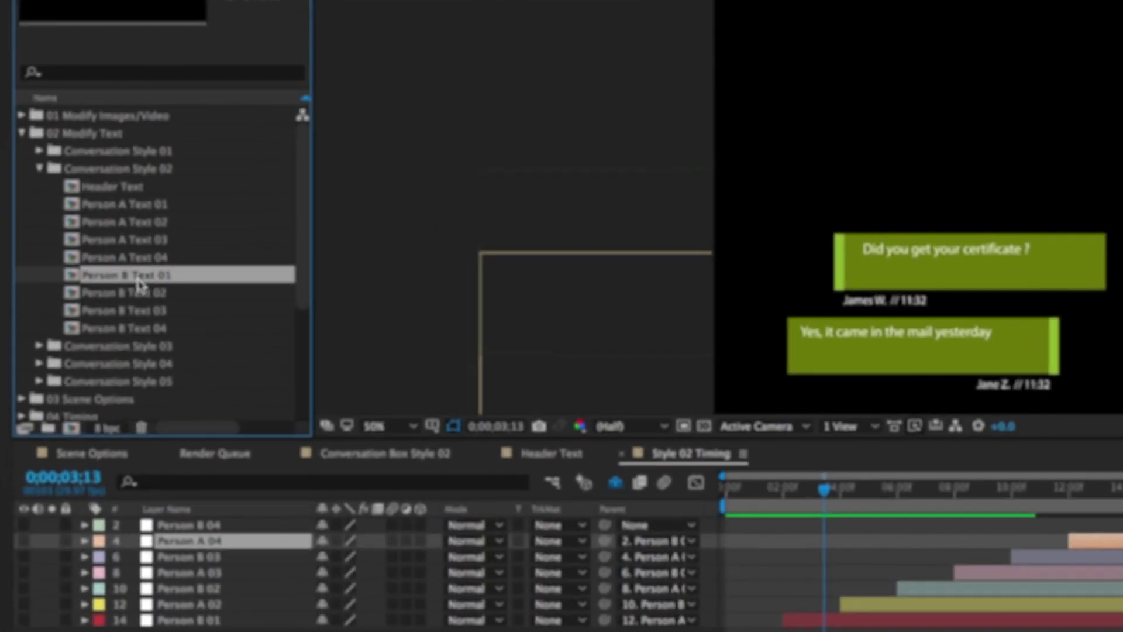
left_click(140, 329)
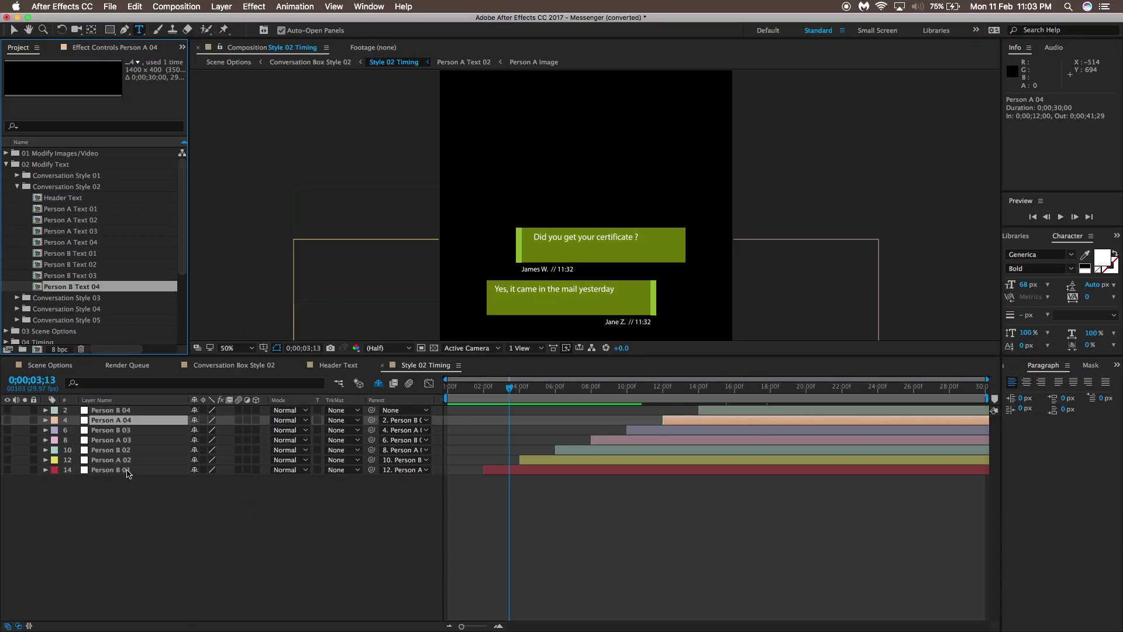
Step: Open the Person B Text 01 composition that corresponds to the Person B 01 timing layer
left_click(128, 471)
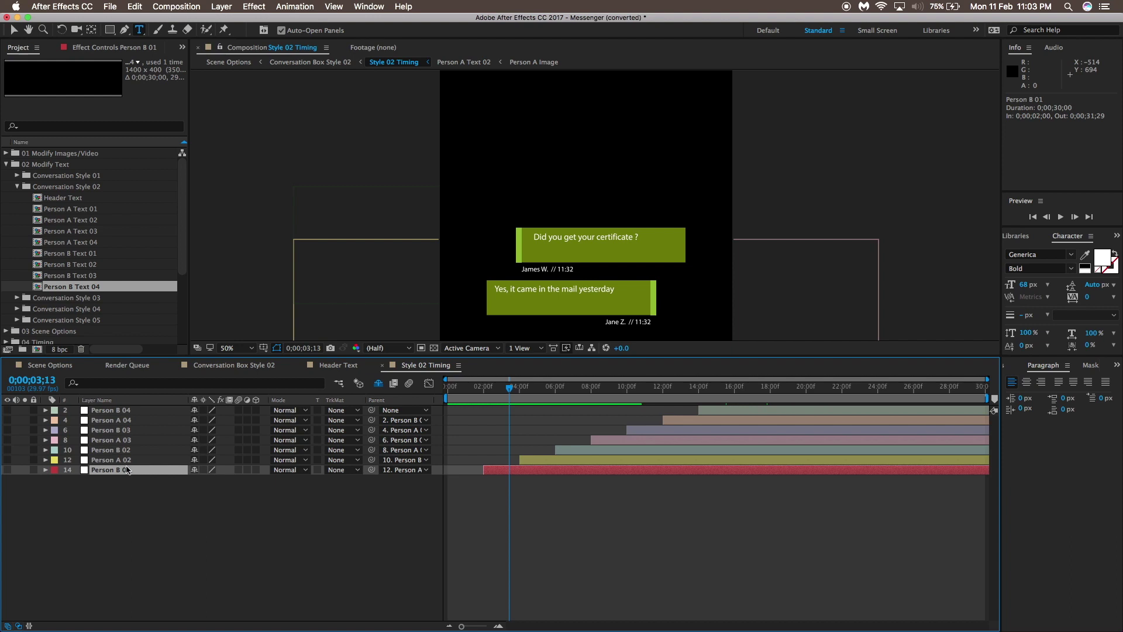
double_click(87, 255)
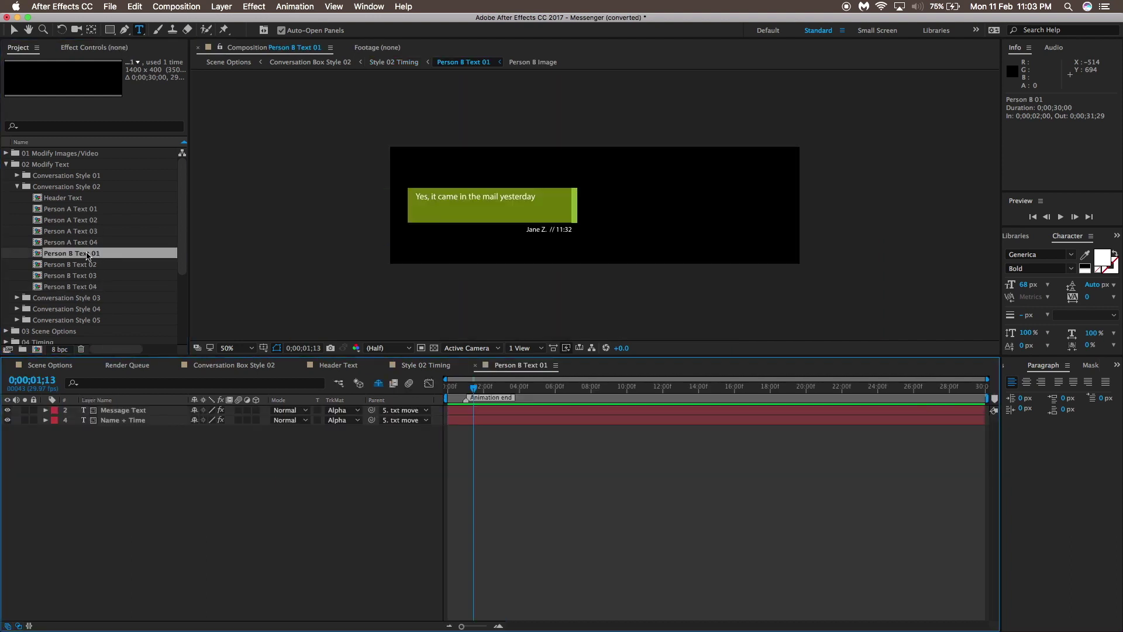
Step: Open the Person A Text 01 composition and replace its message text with "Hello"
left_click(124, 410)
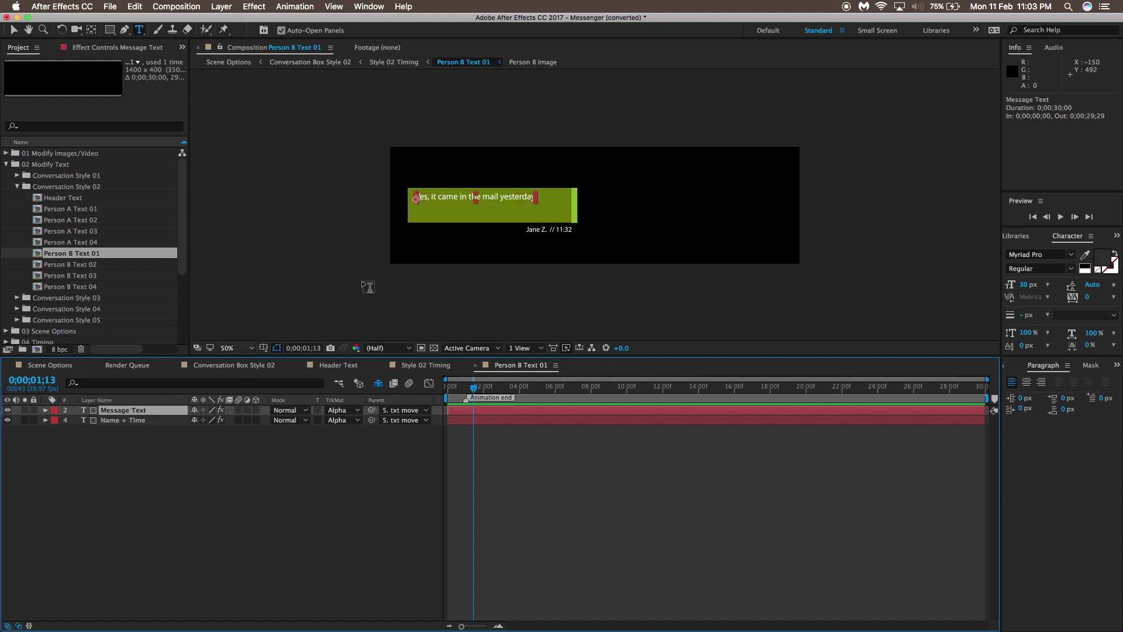
left_click(442, 194)
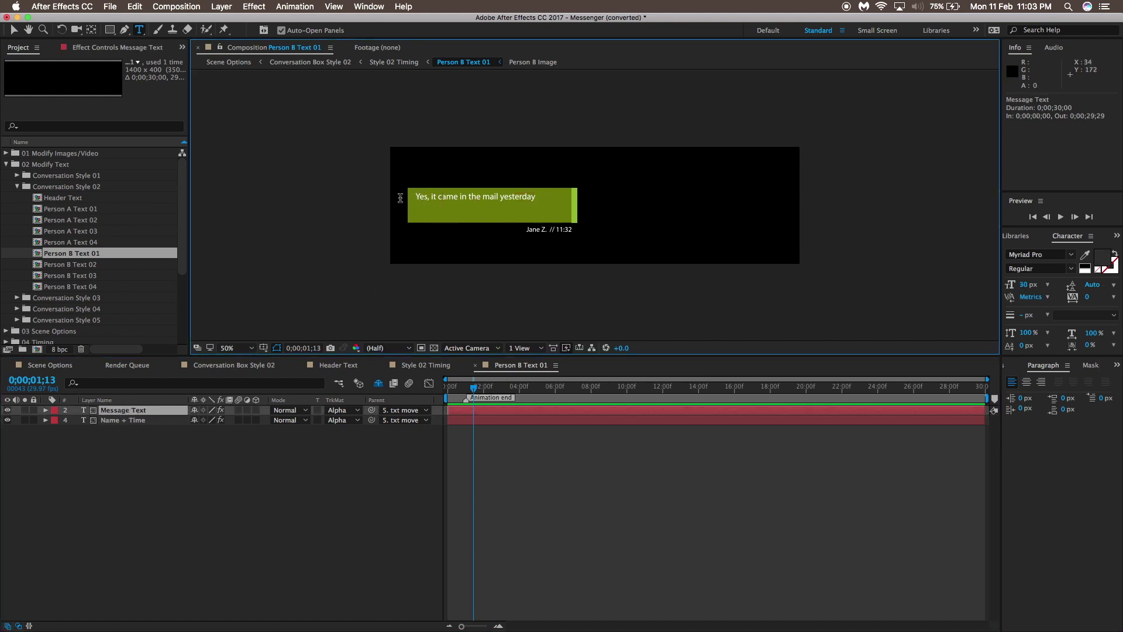
double_click(97, 212)
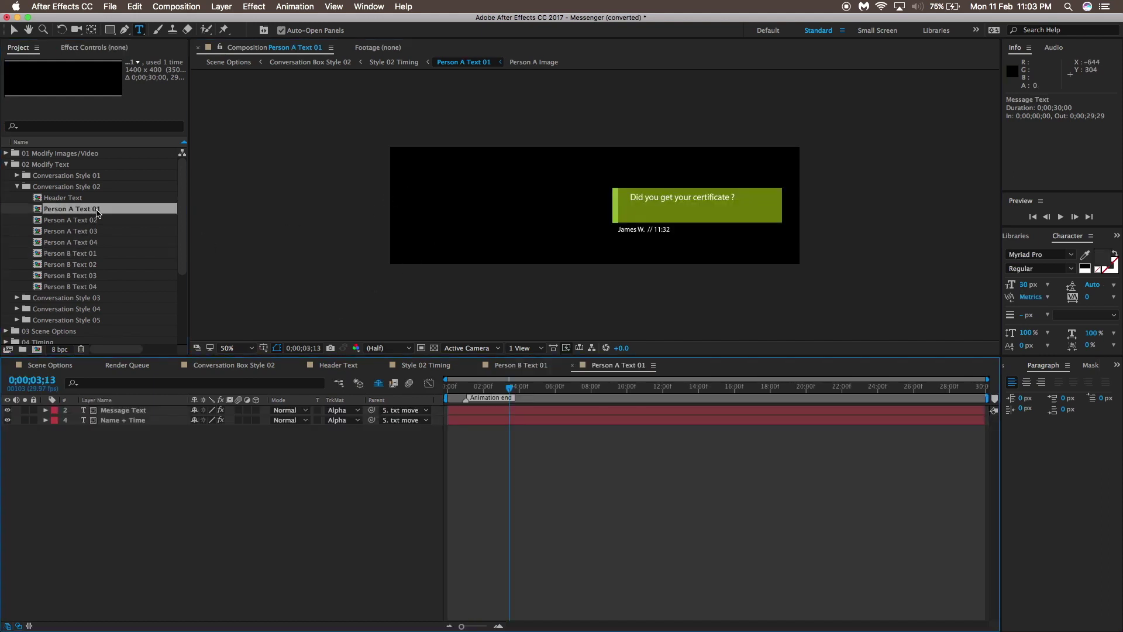
left_click(161, 410)
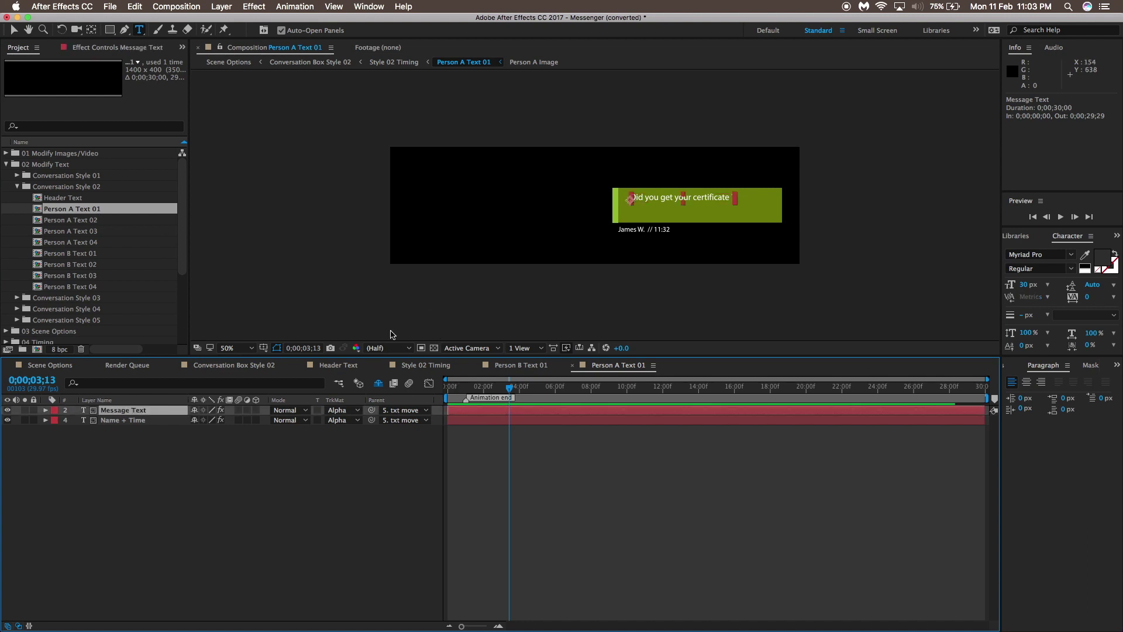
left_click(716, 197)
left_click_drag(729, 197, 624, 193)
key("BackSpace")
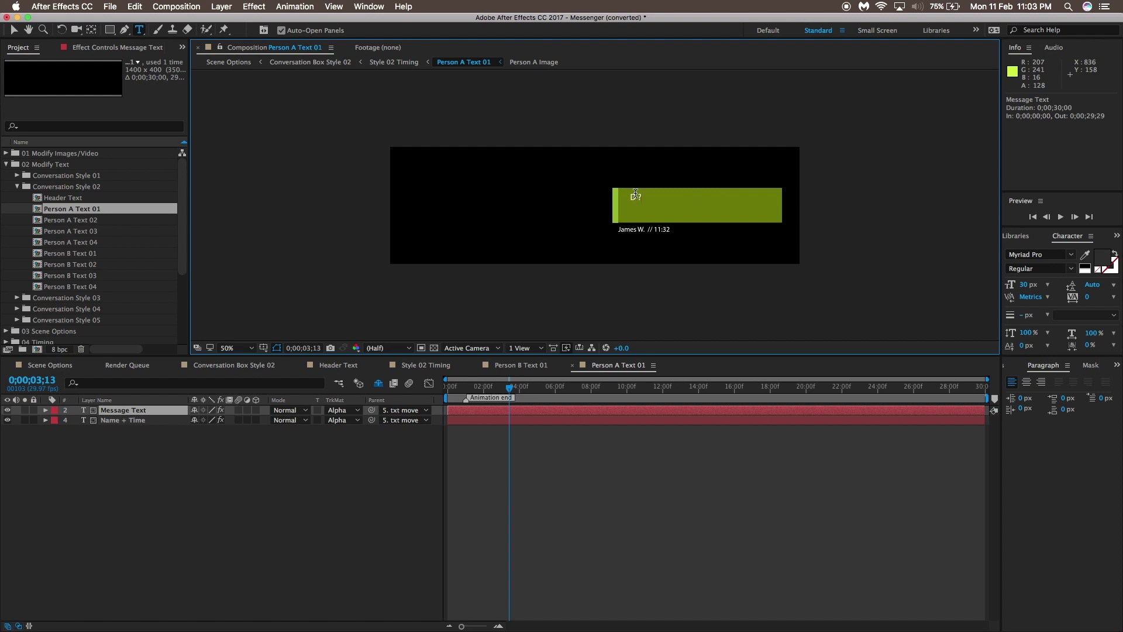
type("Hello")
Step: Replace the Name + Time text in Person A Text 01 with "Sample"
left_click(125, 421)
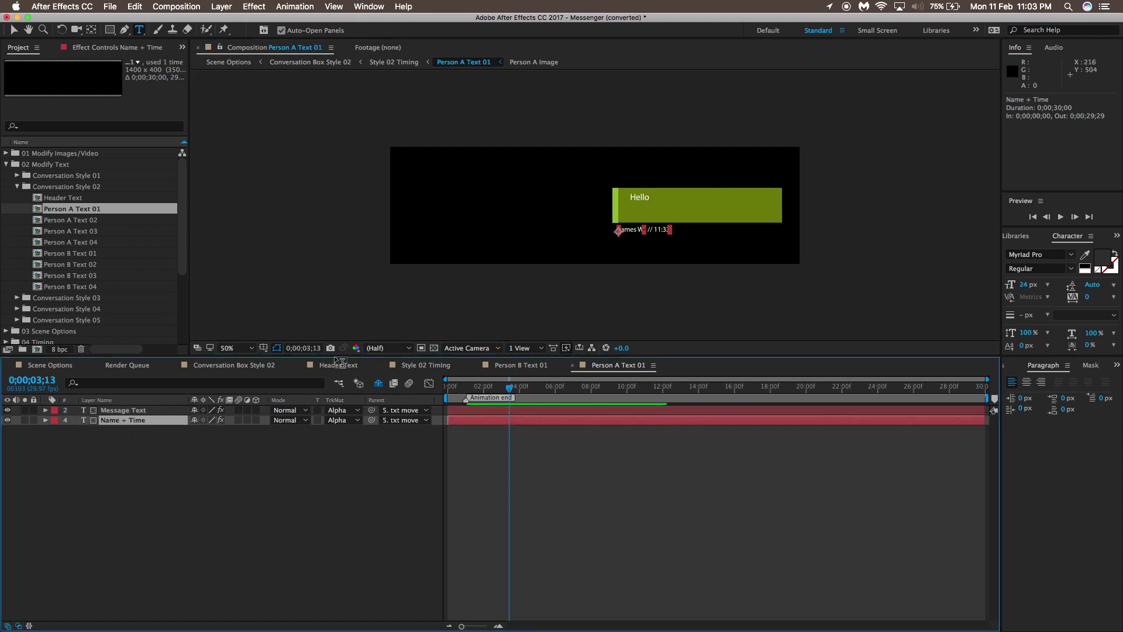
double_click(150, 421)
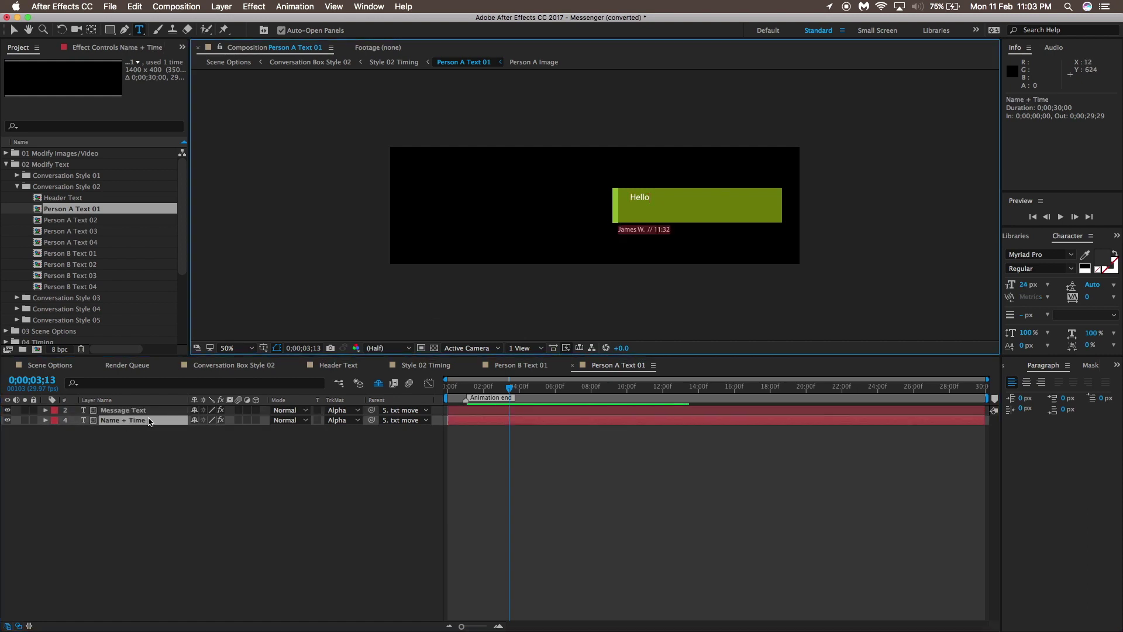
type("Sample")
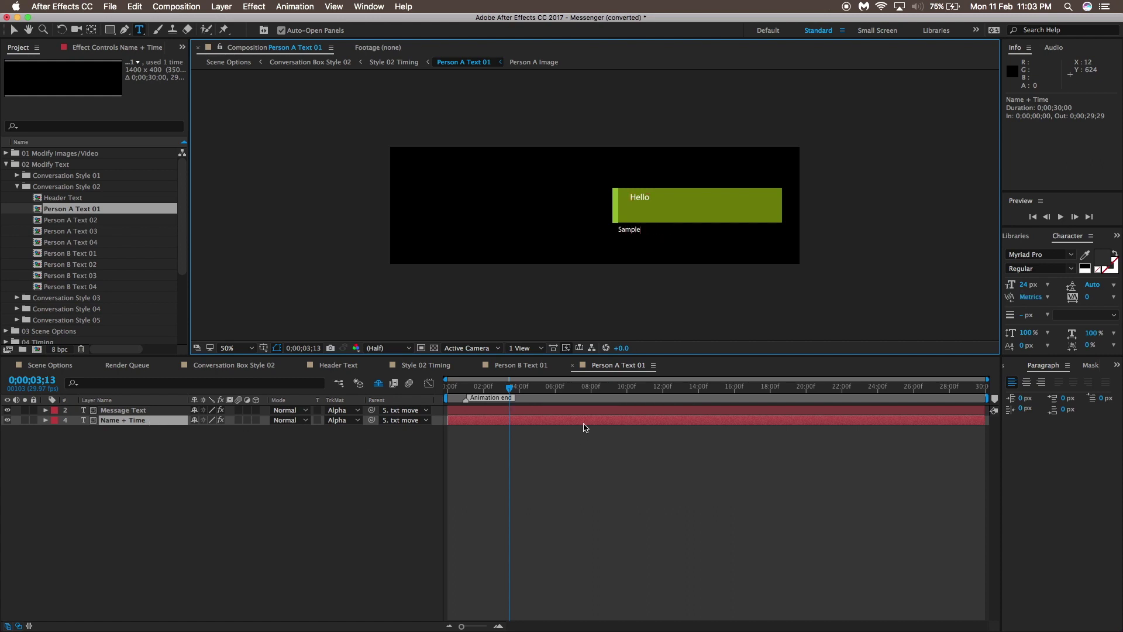
Step: In Person B Text 01, change the message to "Hey Man, It's Pixel Samy" and the Name + Time text to "Pixel Samy"
double_click(101, 256)
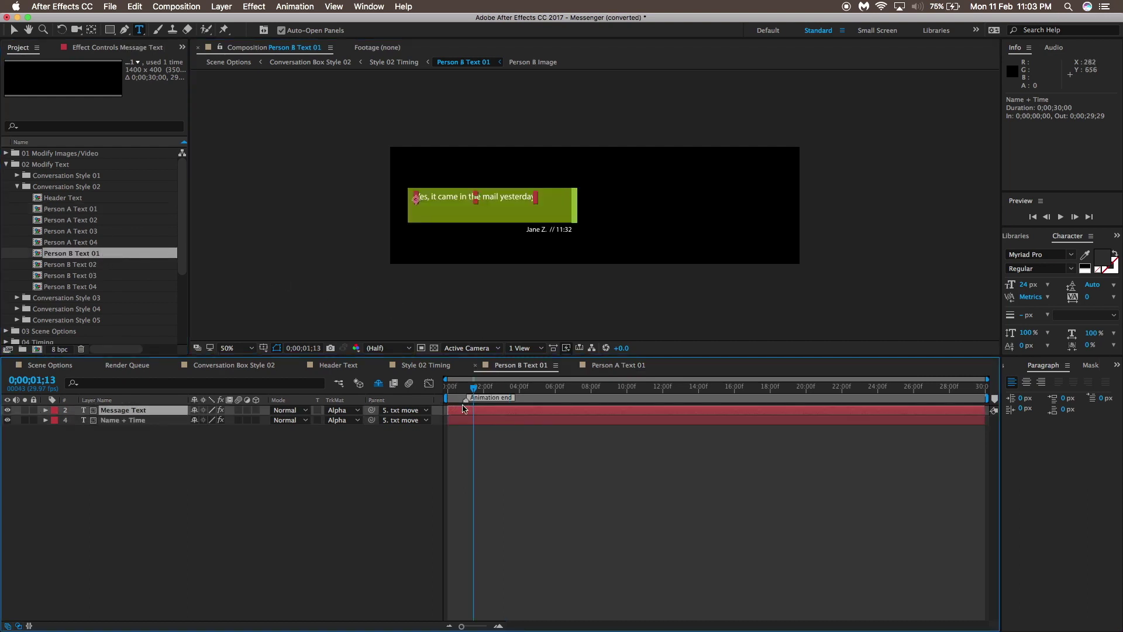
double_click(448, 196)
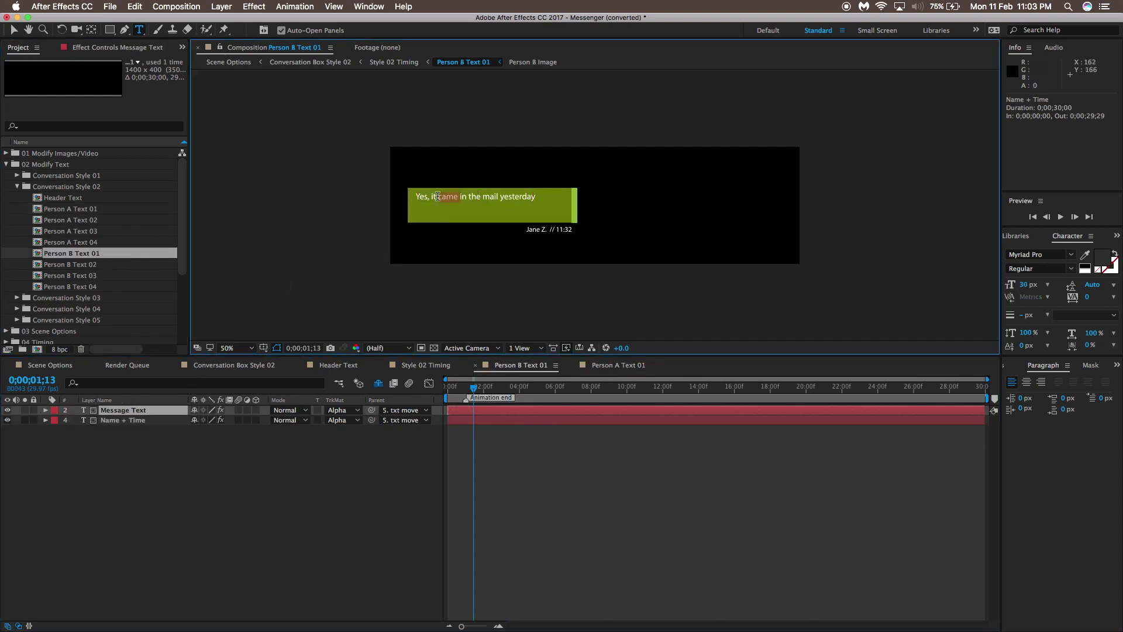
left_click(536, 197)
key("Delete")
key("Delete")
key("Delete")
key("Delete")
key("Delete")
key("Delete")
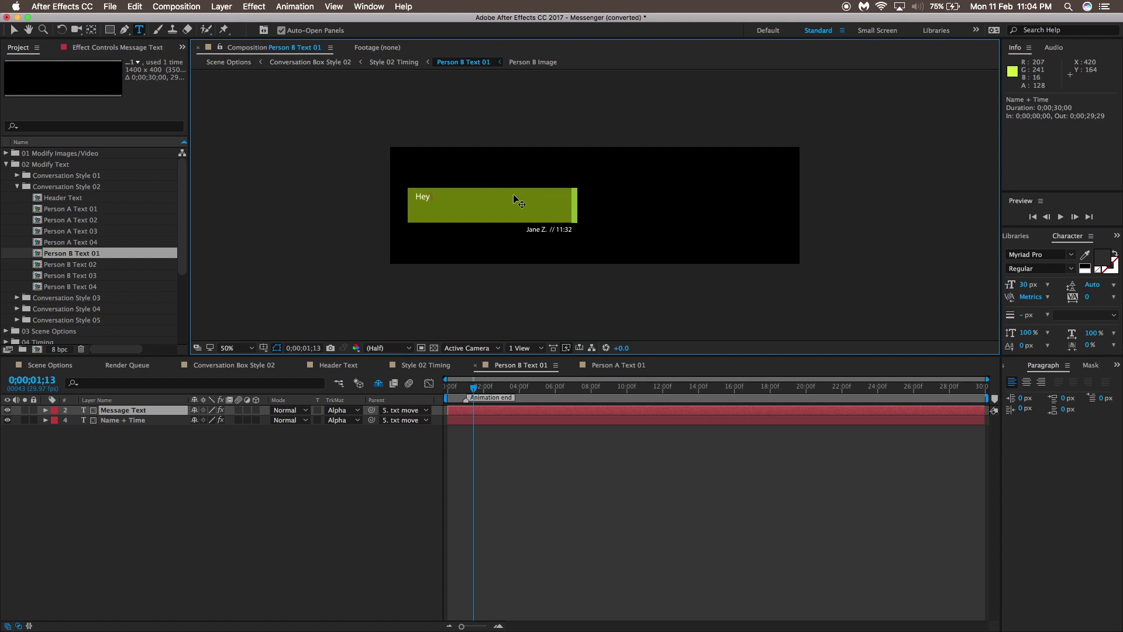
type("Man, It's Pixel Samy")
left_click(570, 229)
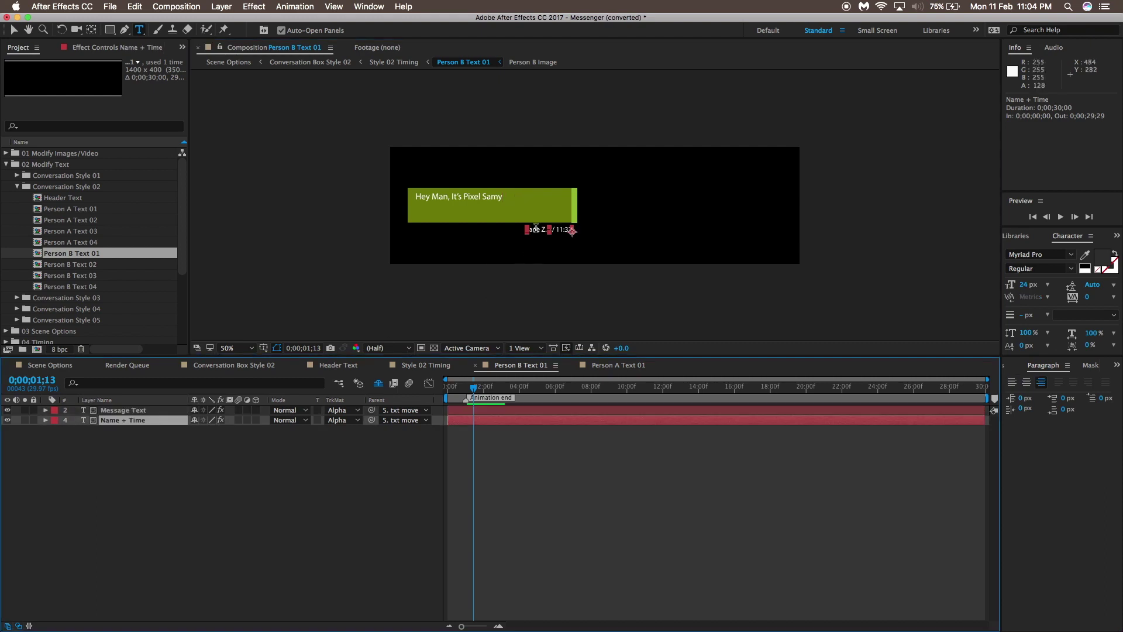
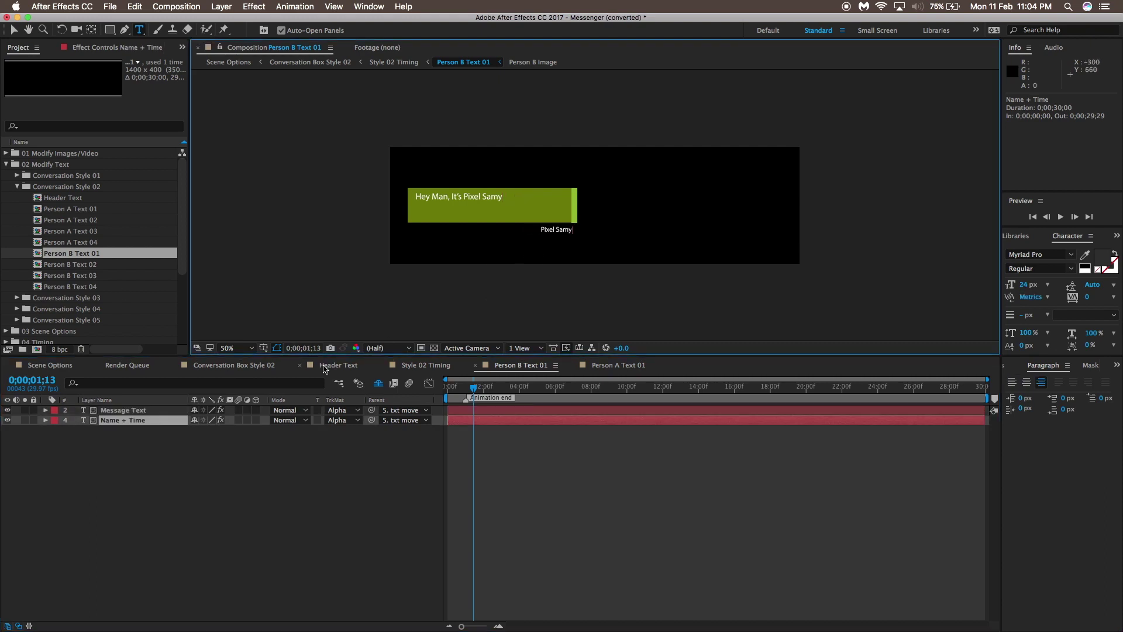
Step: Preview the Conversation Box Style 02 composition from its beginning to check the edited messages
left_click(267, 366)
left_click_drag(528, 395, 447, 395)
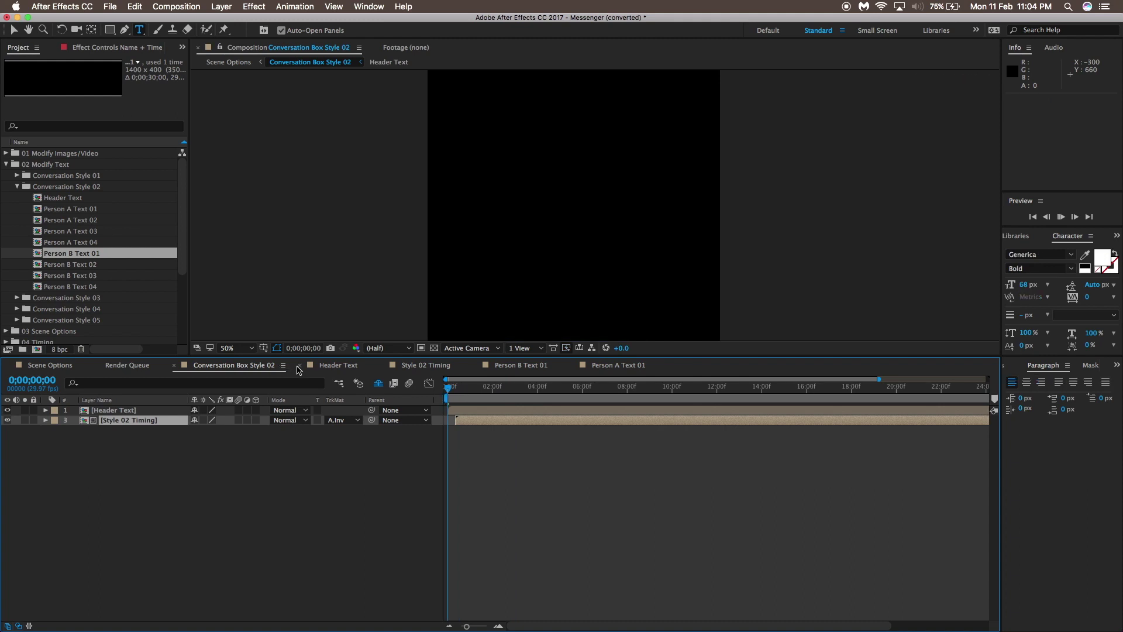
key("space")
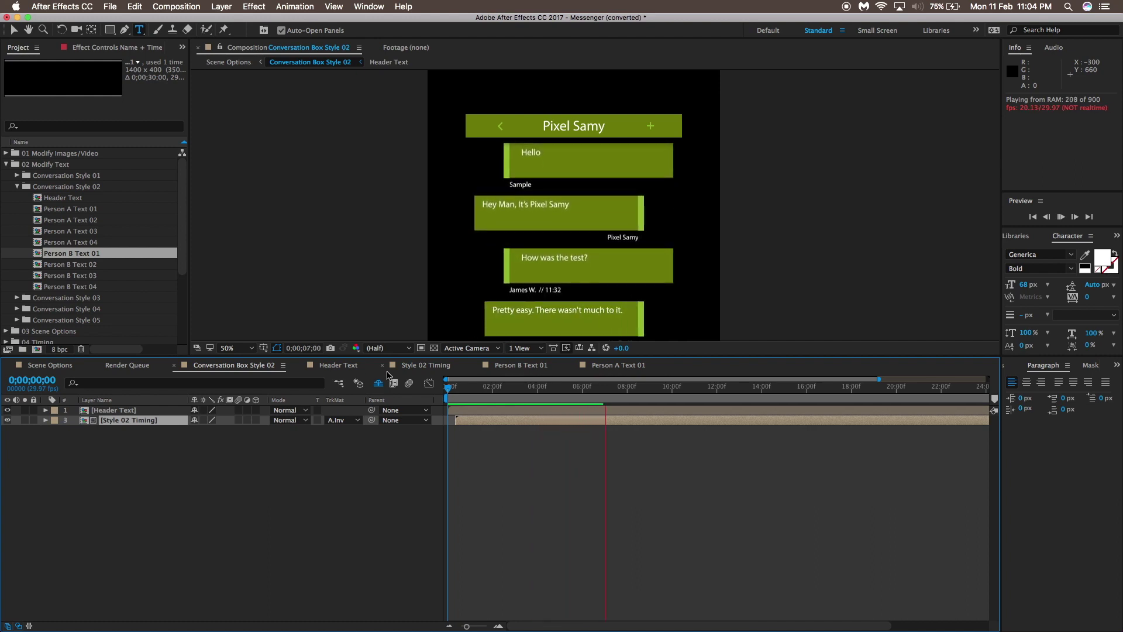
left_click_drag(659, 386, 630, 386)
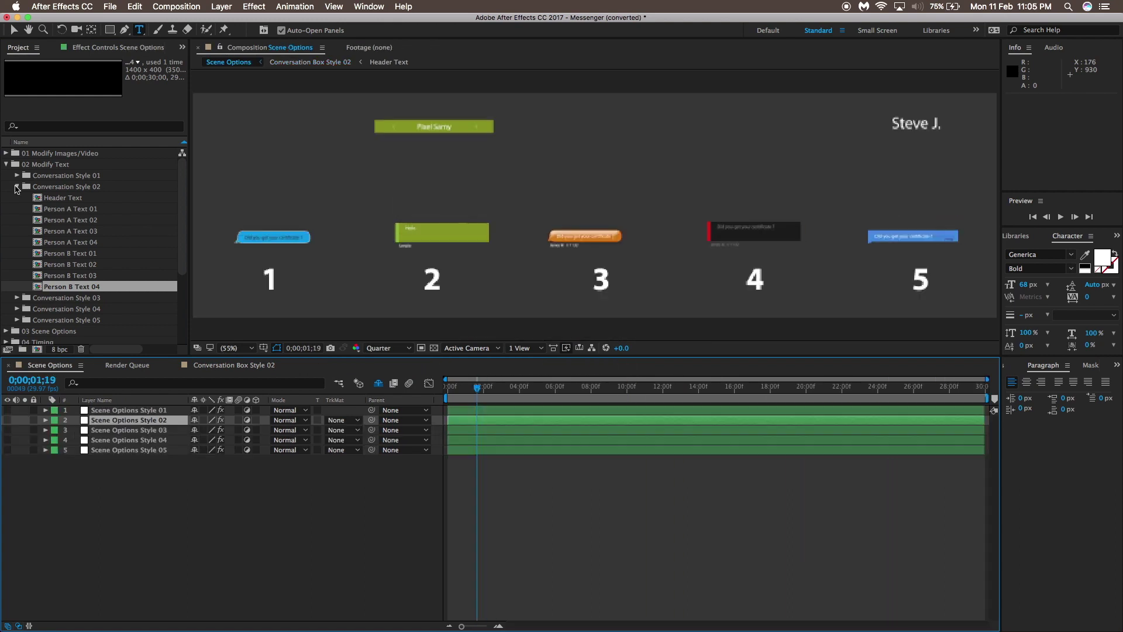
Step: Collapse the Conversation Style 02, 02 Modify Text and Project construction folders
left_click(17, 187)
left_click(7, 165)
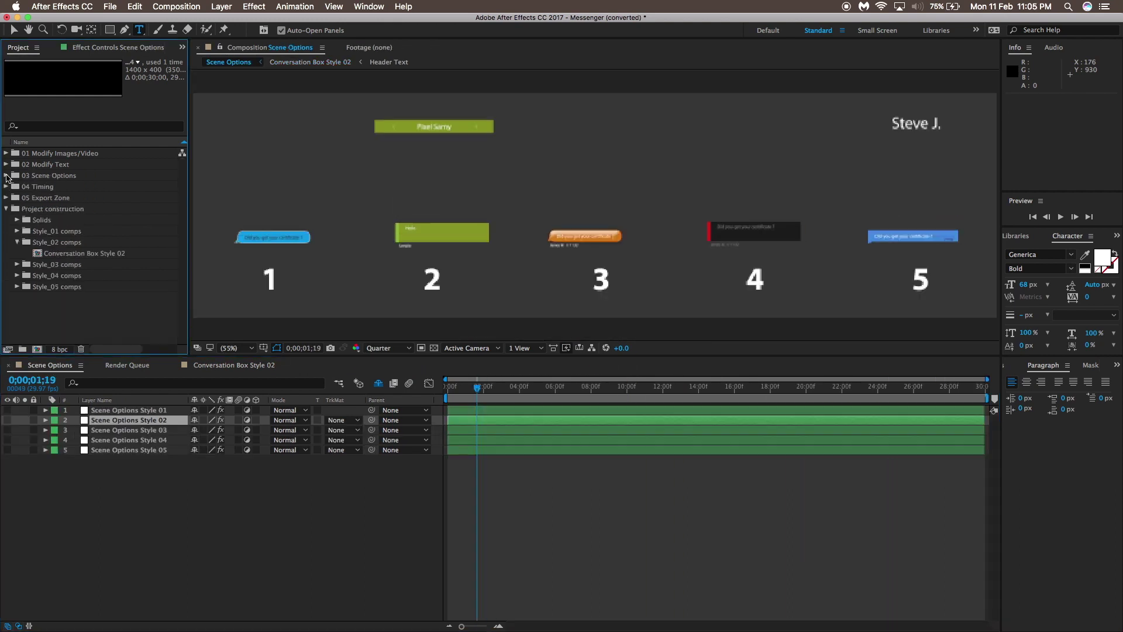
left_click(7, 209)
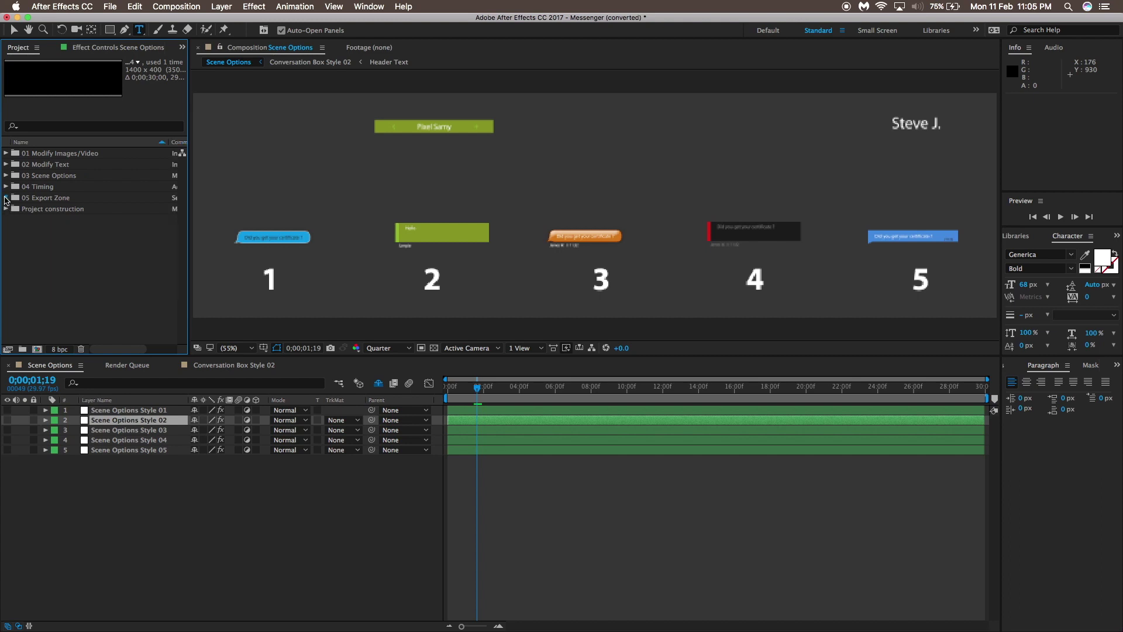
Step: Open the Conversation_Style_02_1000X1080 composition from the Style 02 folder of 05 Export Zone
left_click(7, 197)
left_click(19, 220)
left_click(18, 219)
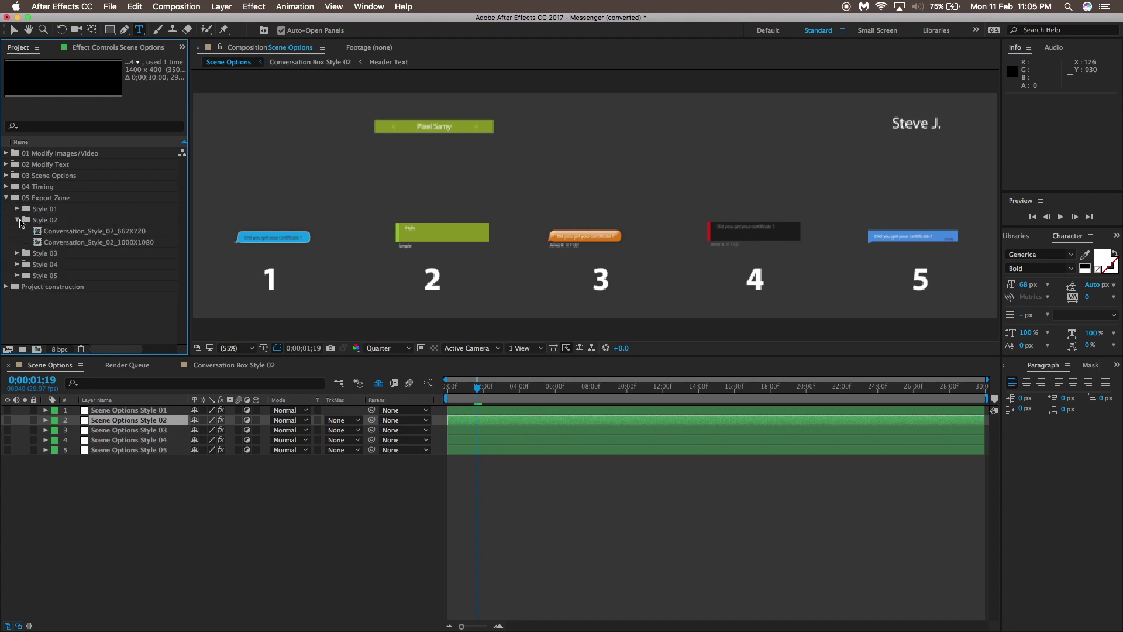
left_click(40, 219)
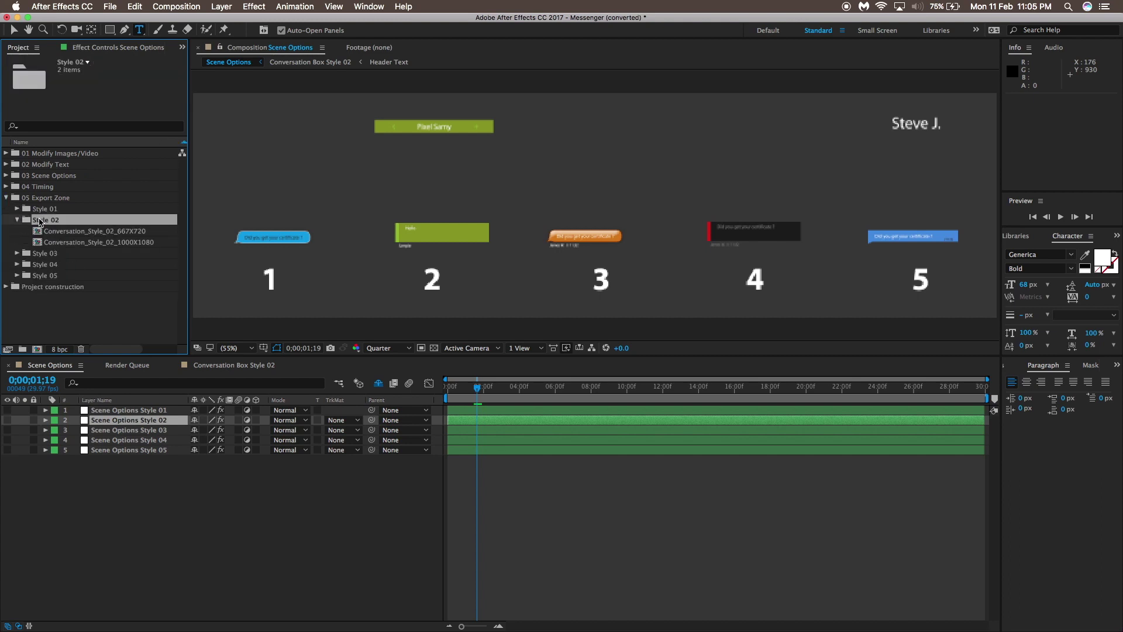
left_click(103, 242)
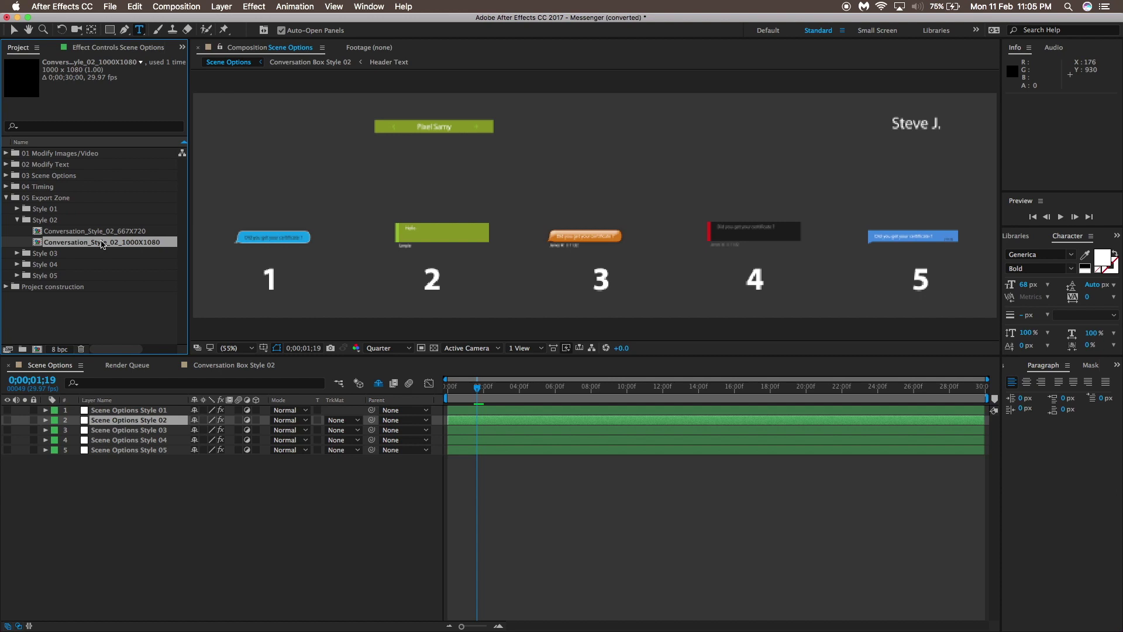
double_click(102, 242)
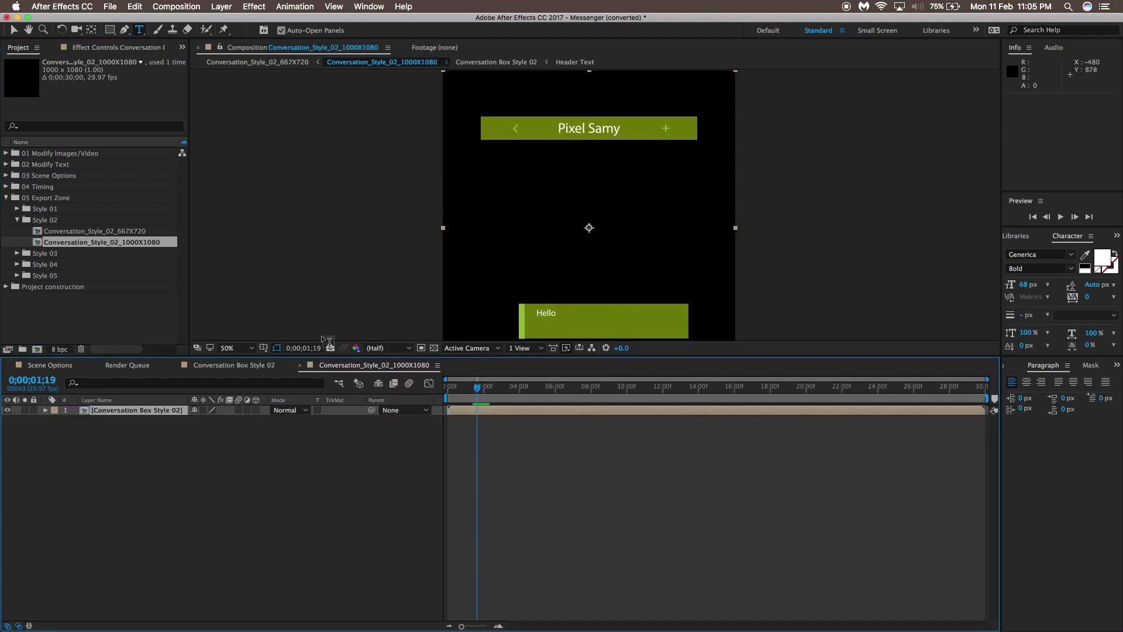
Step: Play the export composition from the start and display it over the transparency grid
left_click_drag(477, 390, 449, 387)
key("space")
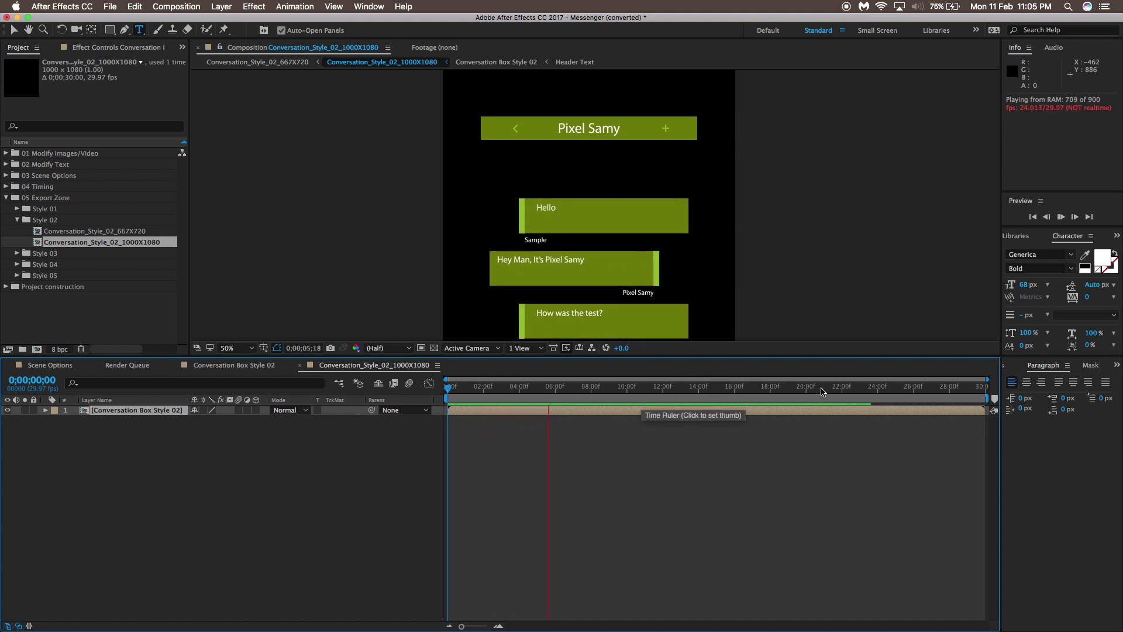
left_click(869, 391)
key("space")
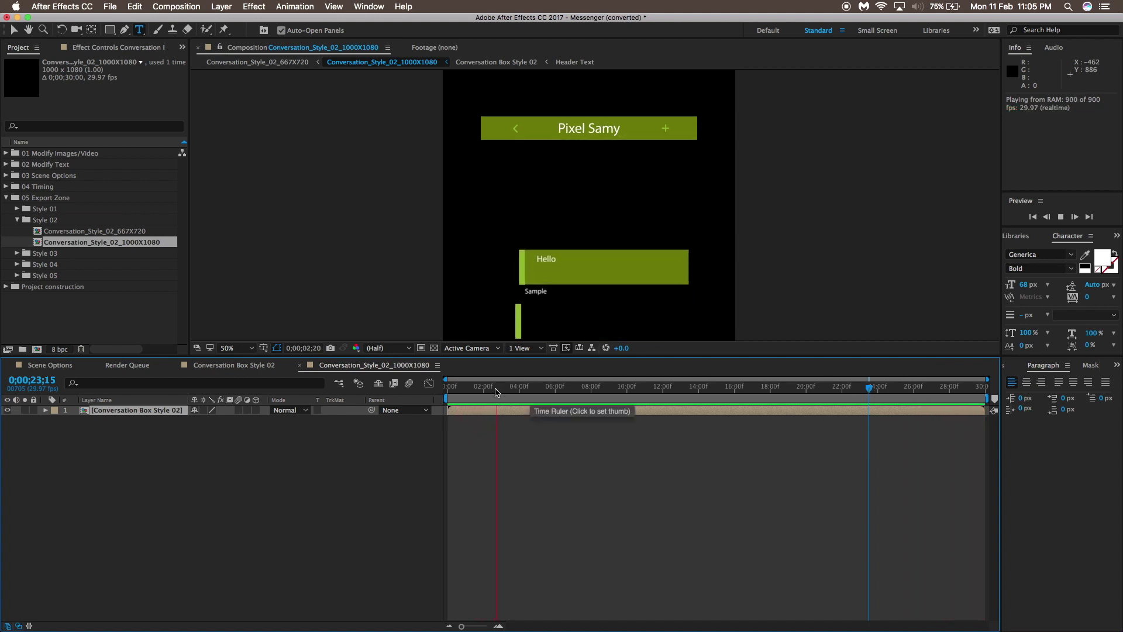
key("space")
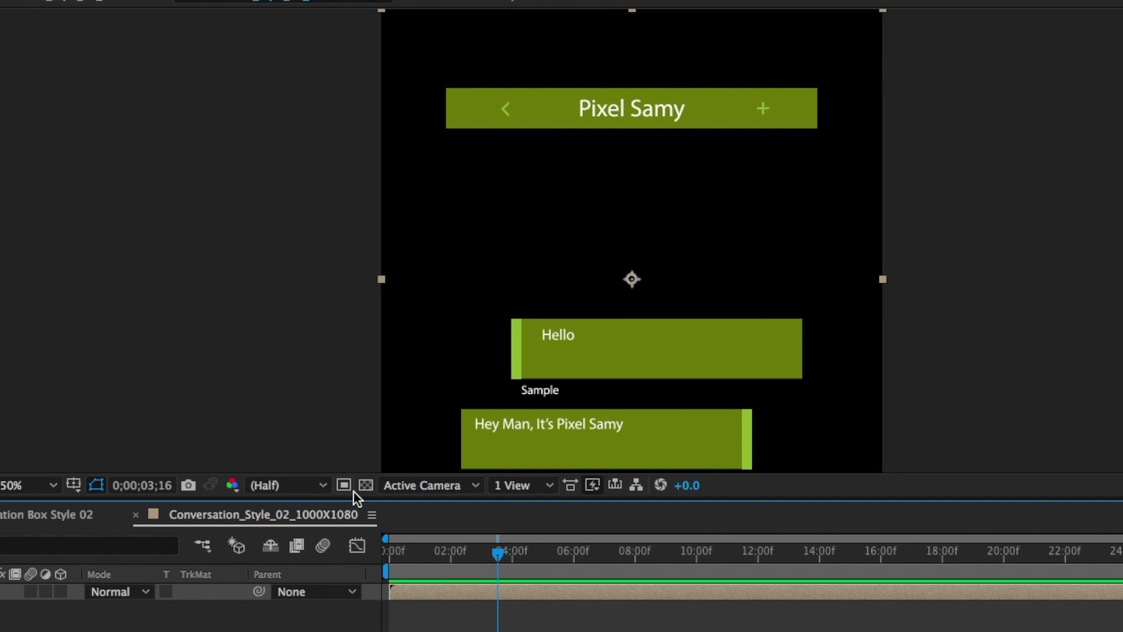
left_click(365, 486)
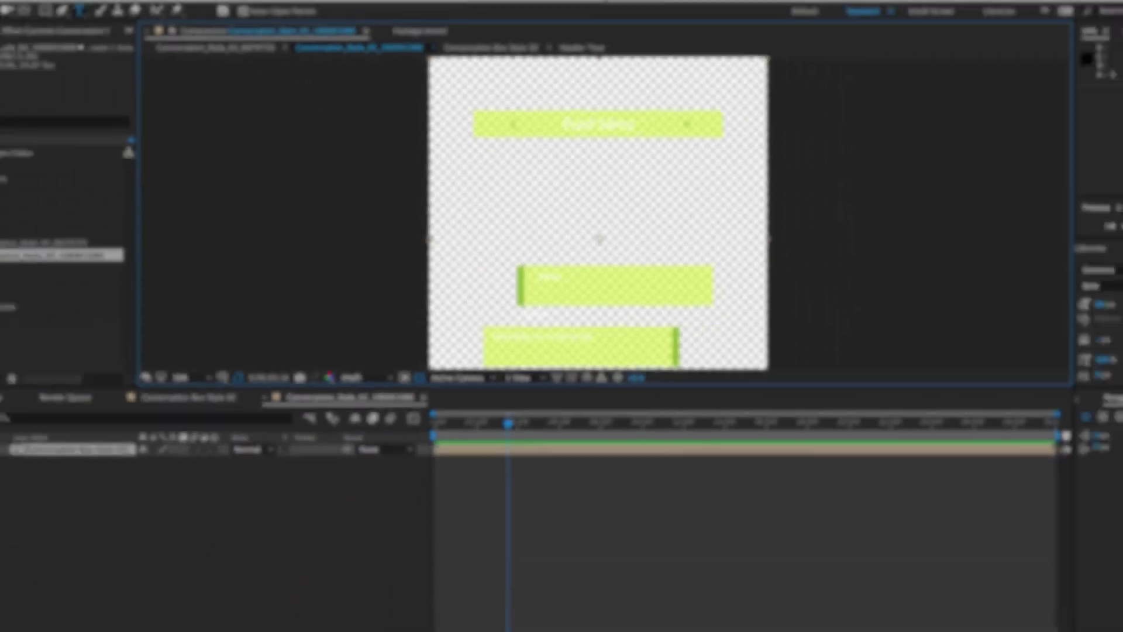
Step: Add Conversation_Style_02_1000X1080 to the render queue and accept render settings of Best quality and Full resolution
left_click(111, 7)
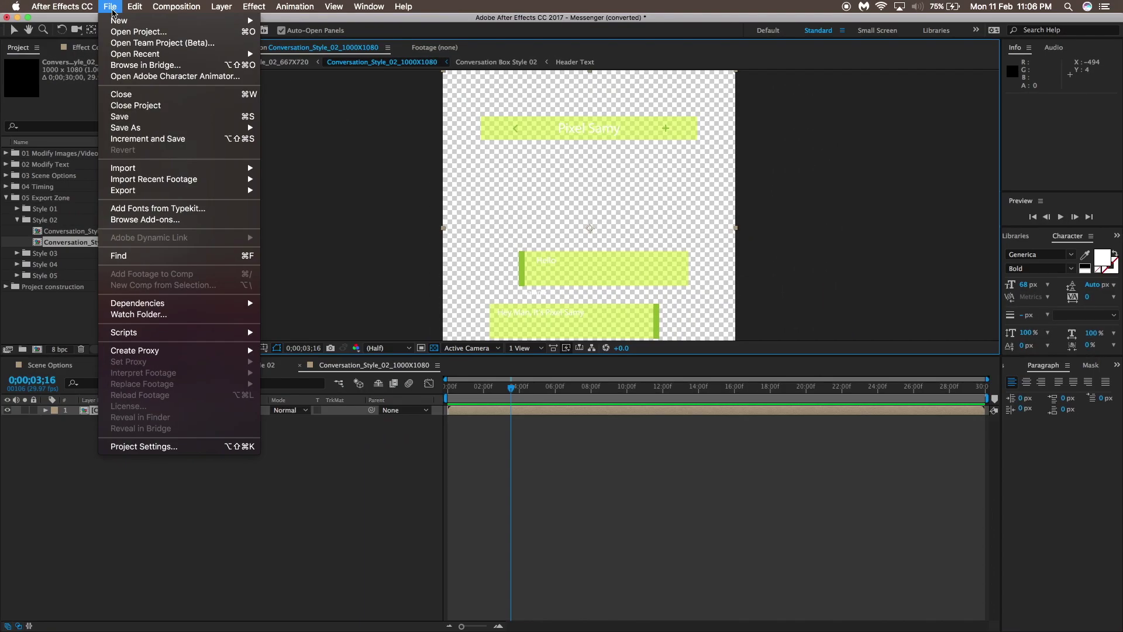
mouse_move(182, 193)
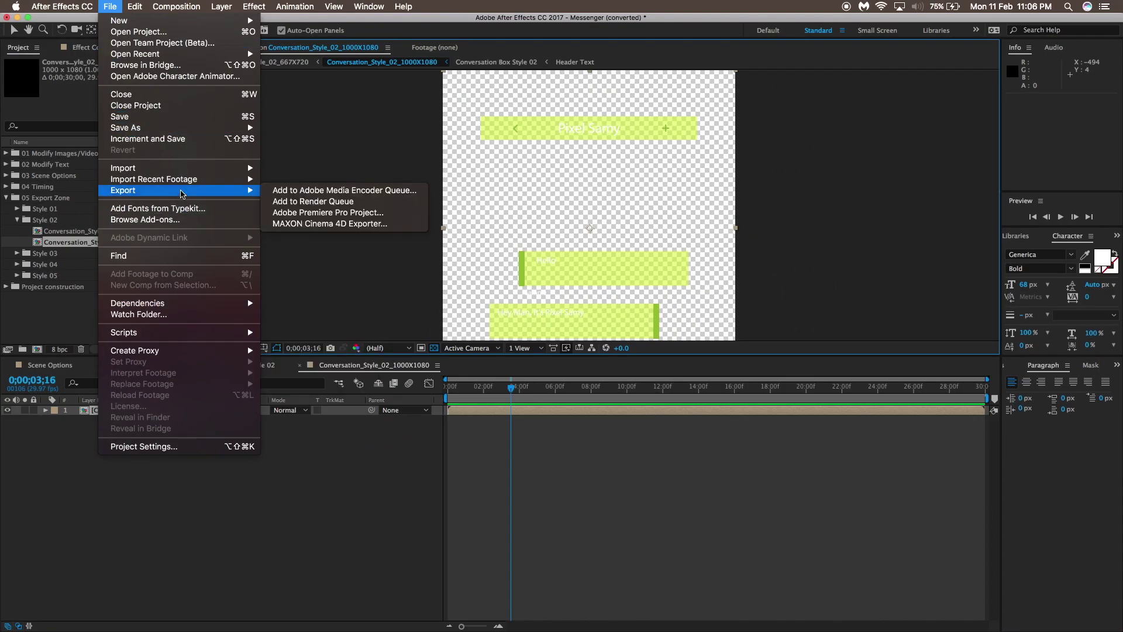
left_click(285, 202)
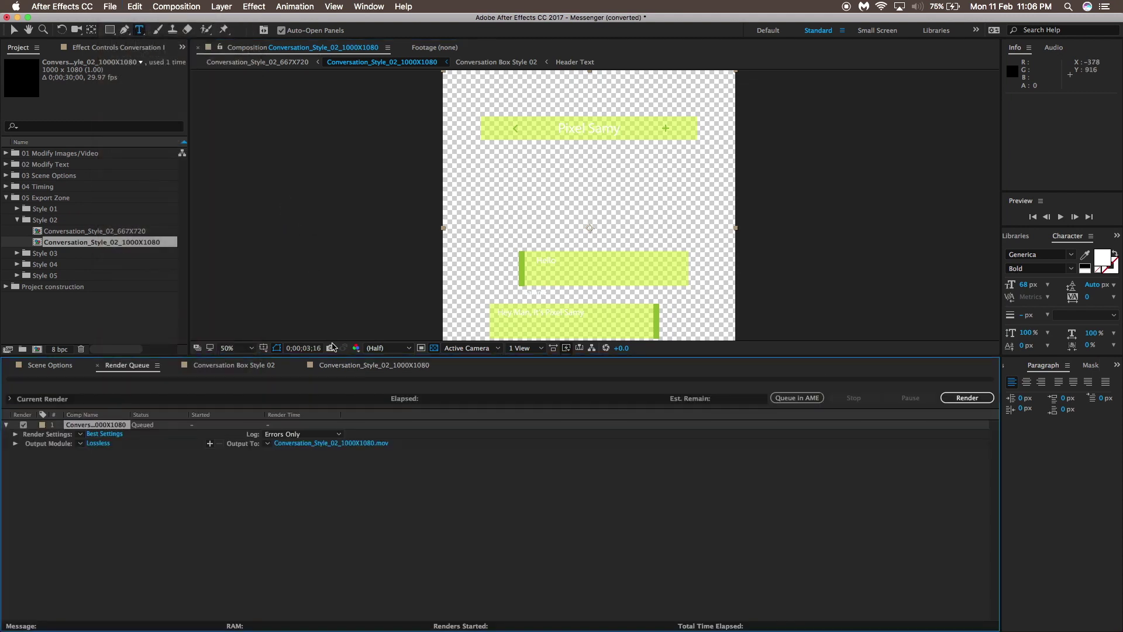
left_click(104, 433)
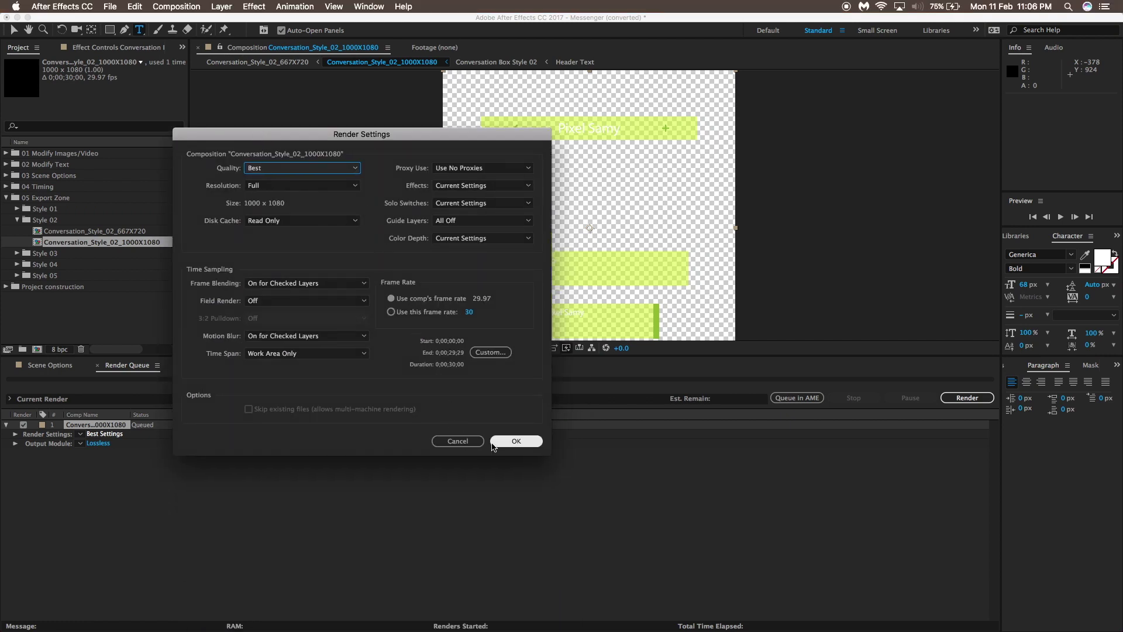
left_click(515, 441)
Step: Set the QuickTime output module's channels to RGB + Alpha
left_click(100, 443)
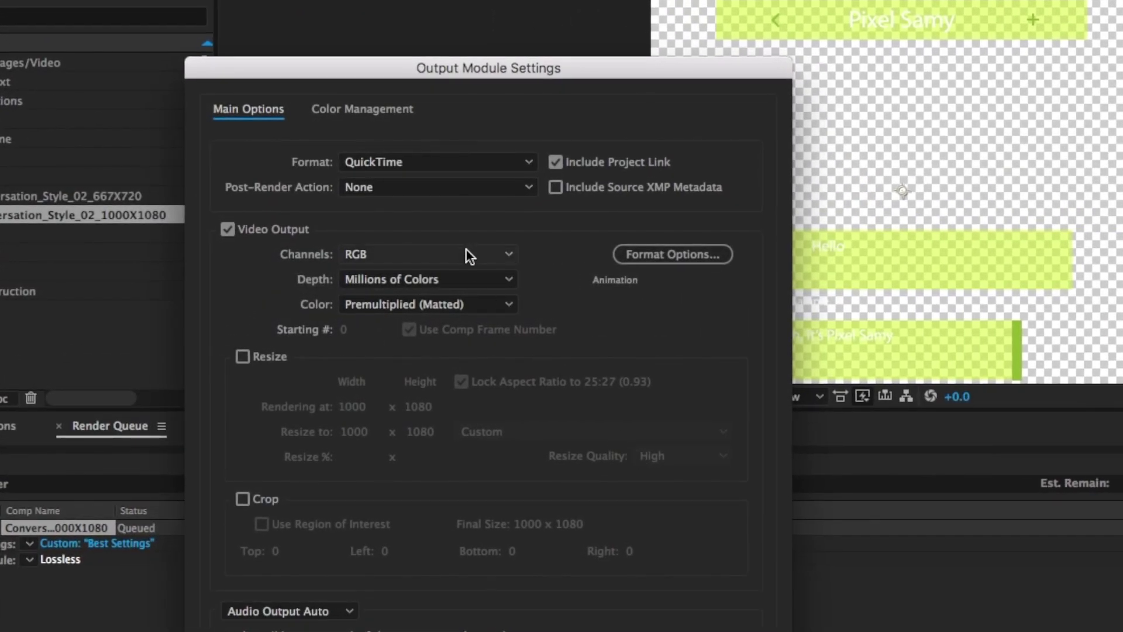
left_click(466, 250)
left_click(430, 315)
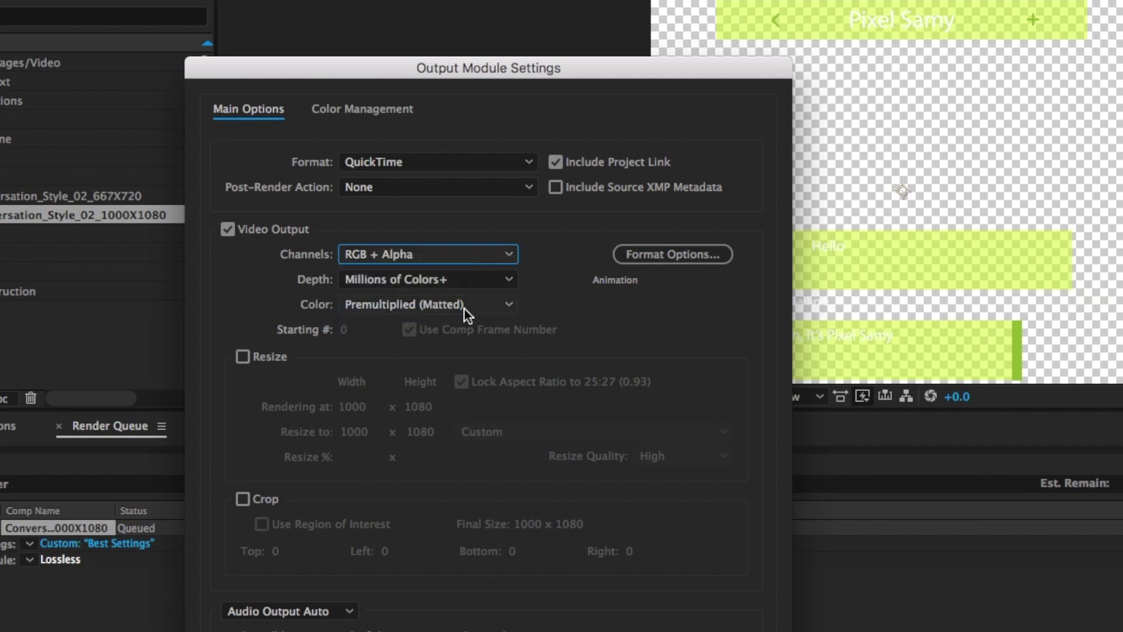
left_click(739, 626)
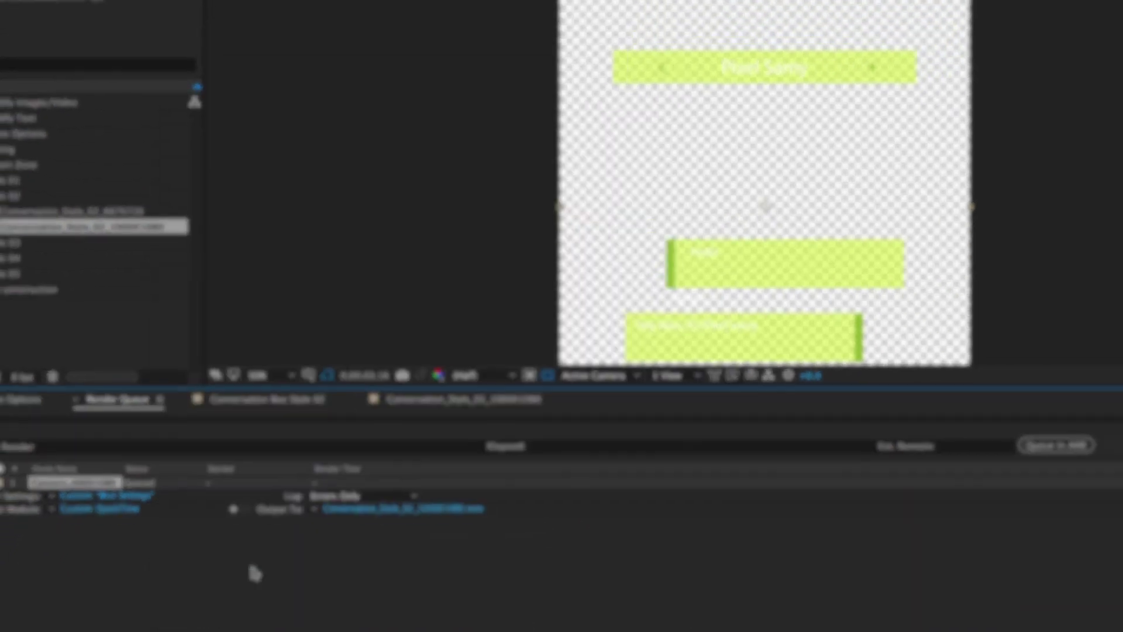
Step: Set the render output to sample.mov in a new folder named Message 2019 inside the YOUTUBE folder
left_click(314, 509)
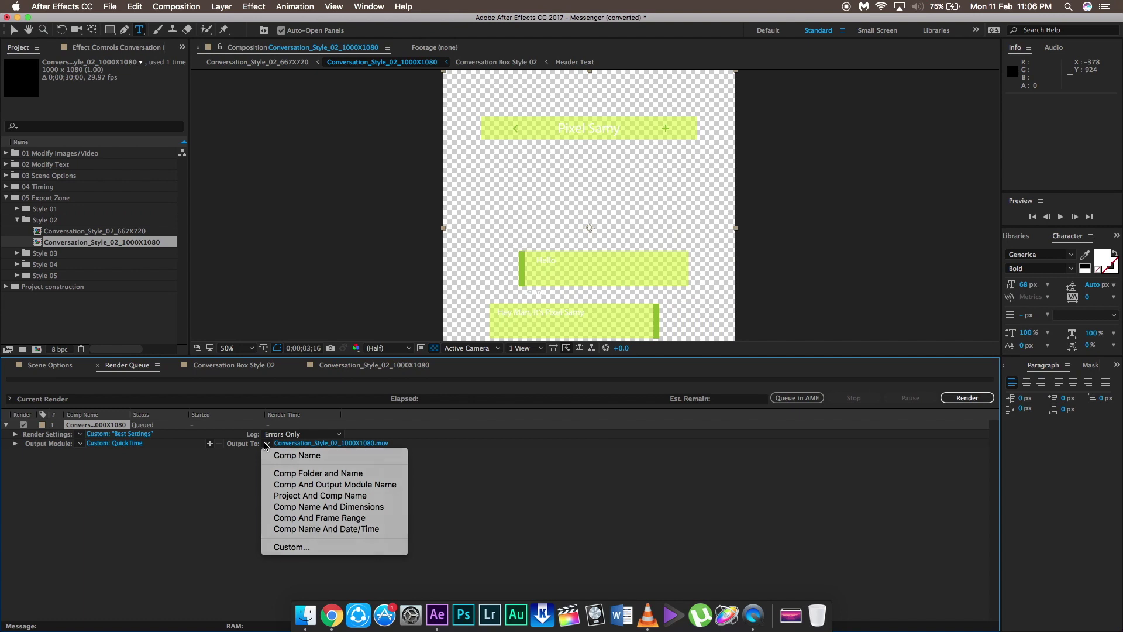
left_click(297, 455)
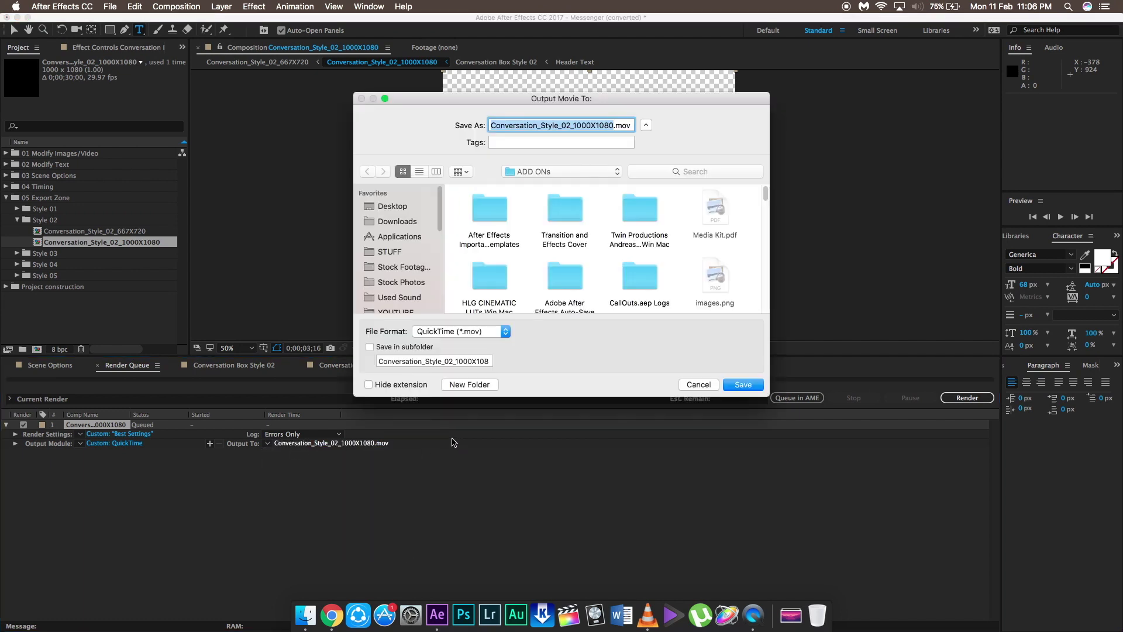
scroll(419, 275, "down", 1)
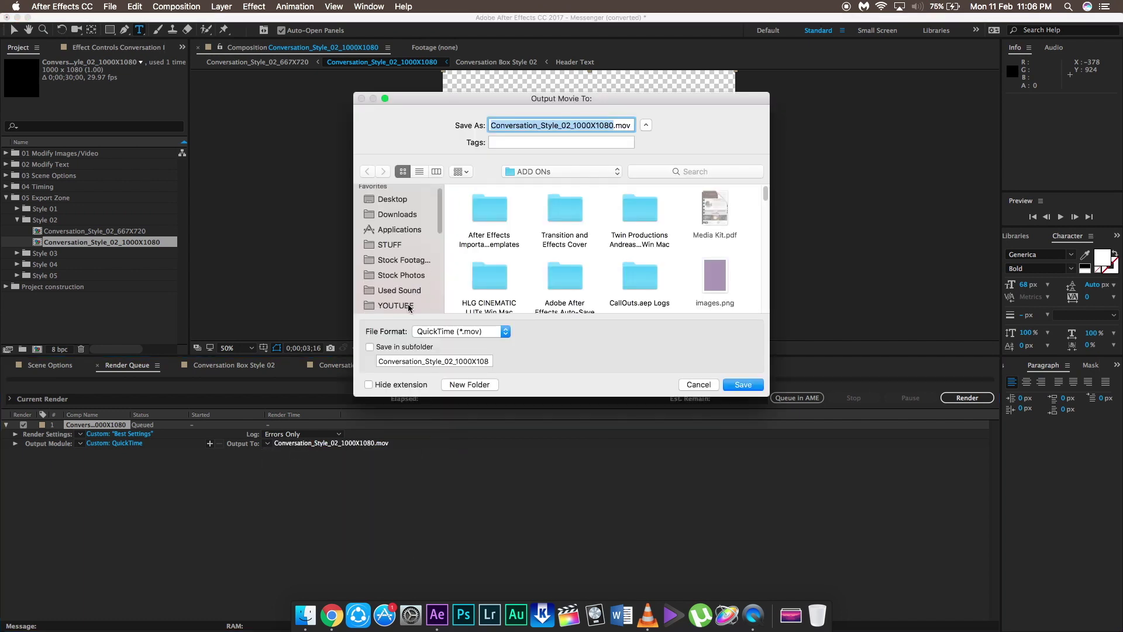
left_click(409, 306)
left_click(480, 386)
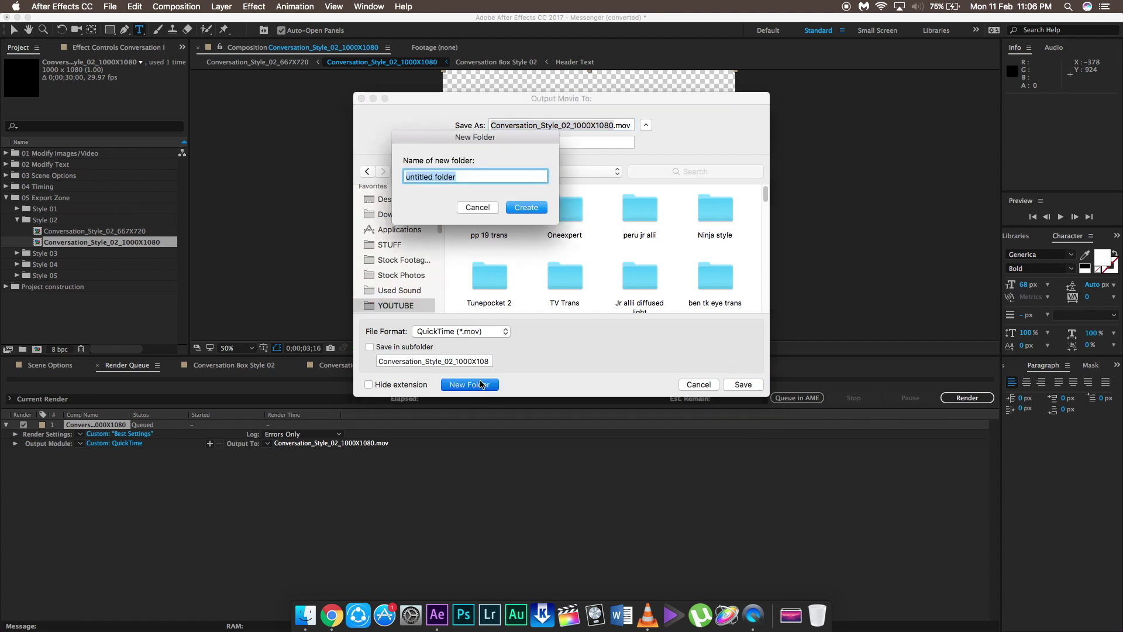
type("Message:")
key("Return")
type("sample")
left_click(743, 384)
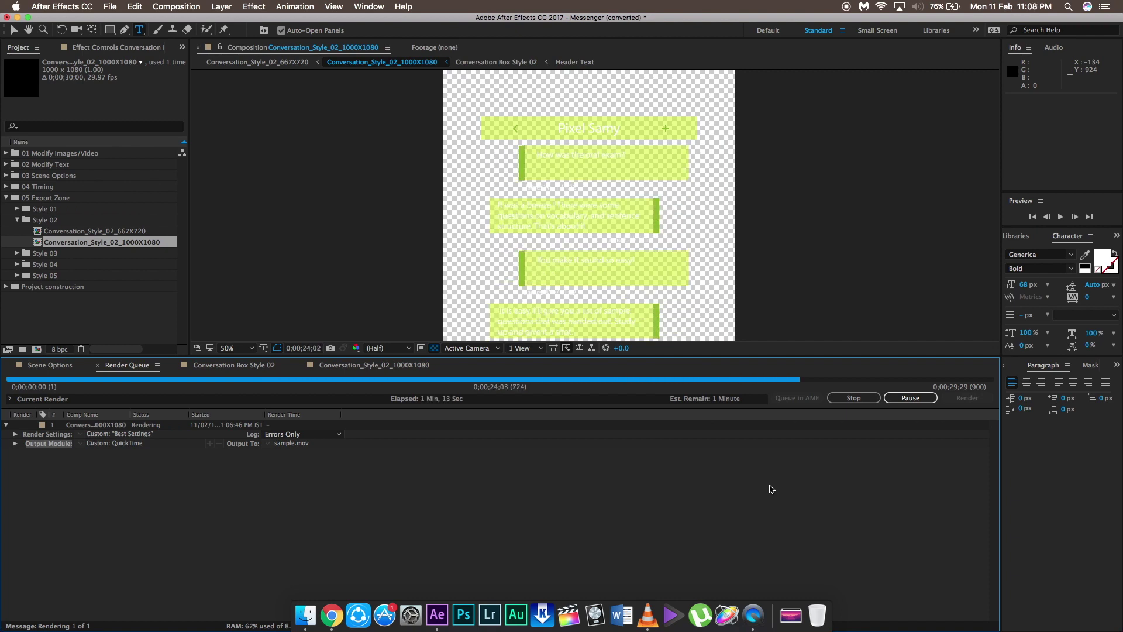
Step: Open the rendered sample.mov in QuickTime Player, play it, and return to After Effects
double_click(577, 326)
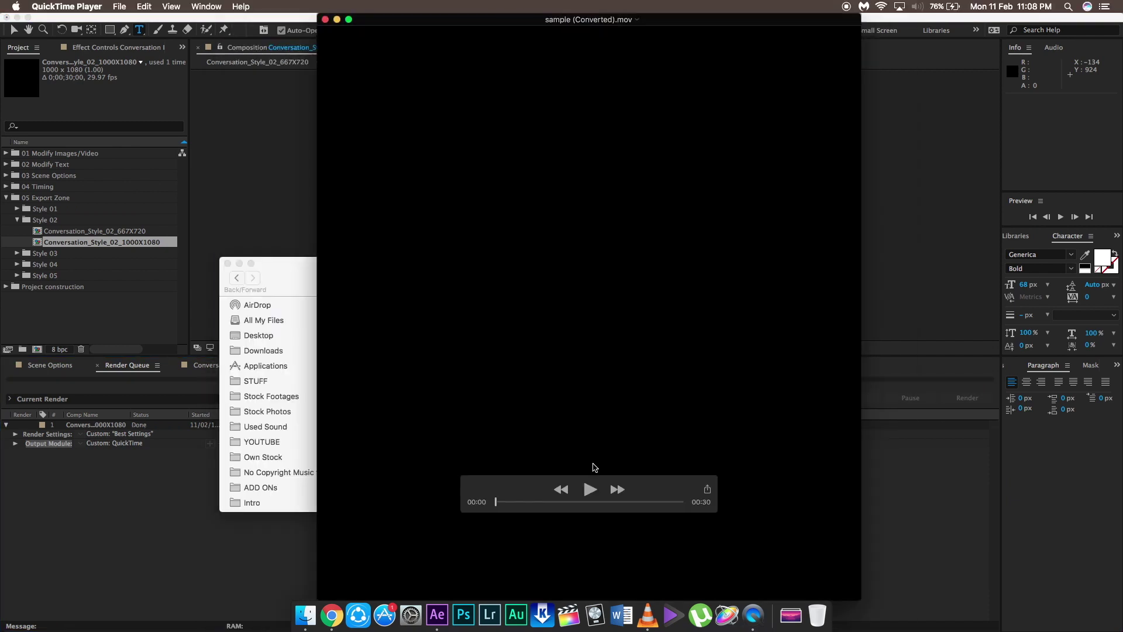
left_click(589, 489)
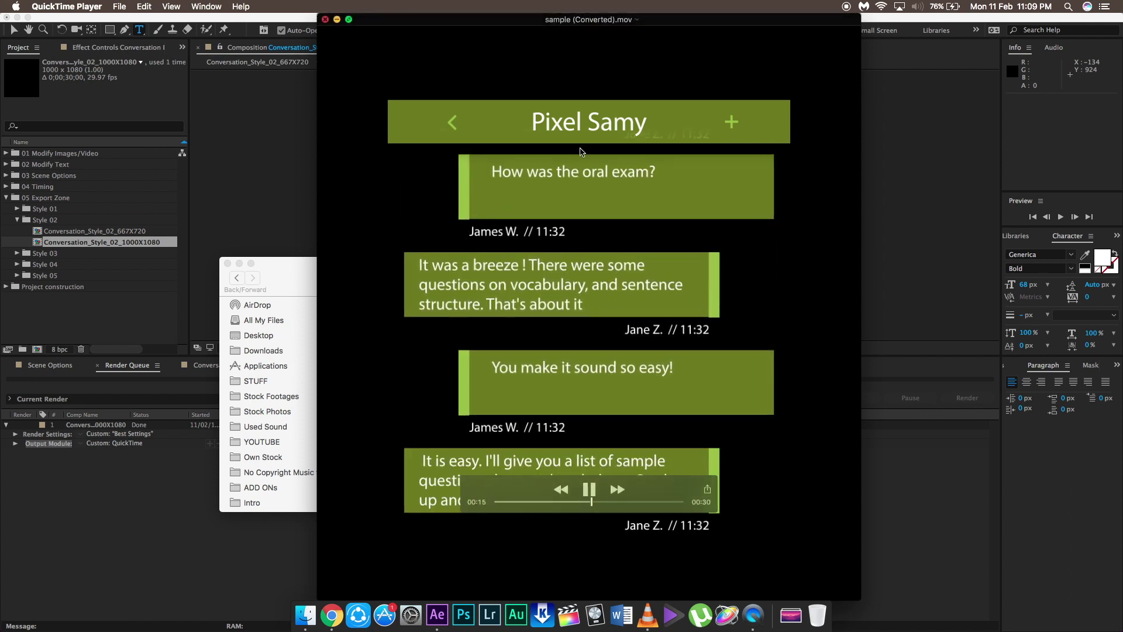
key("super+w")
left_click(552, 161)
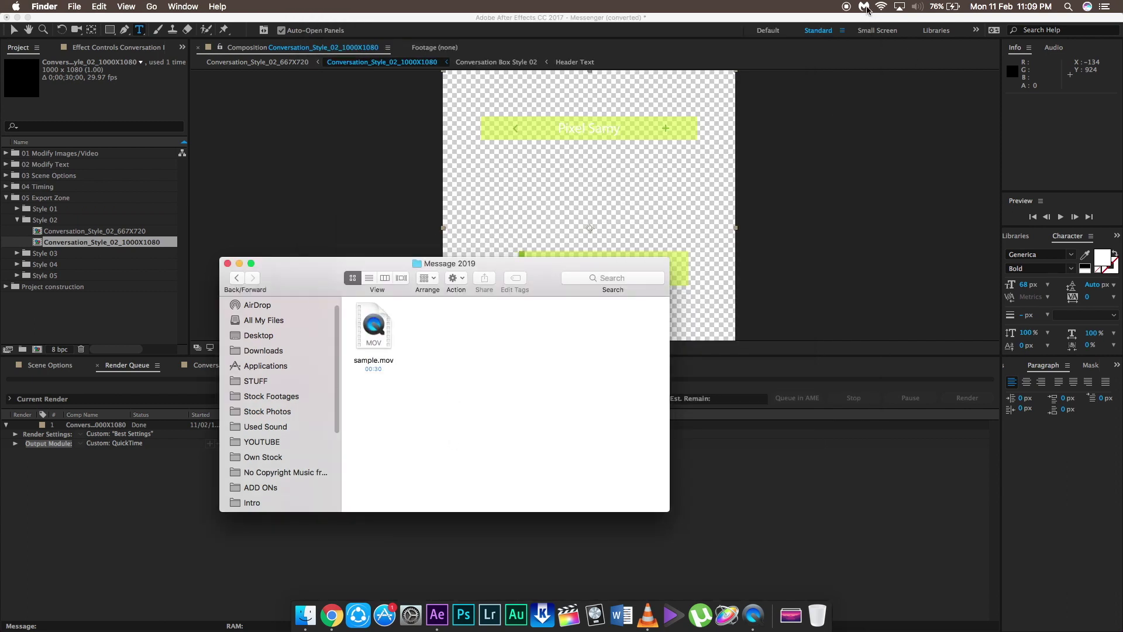
left_click(684, 390)
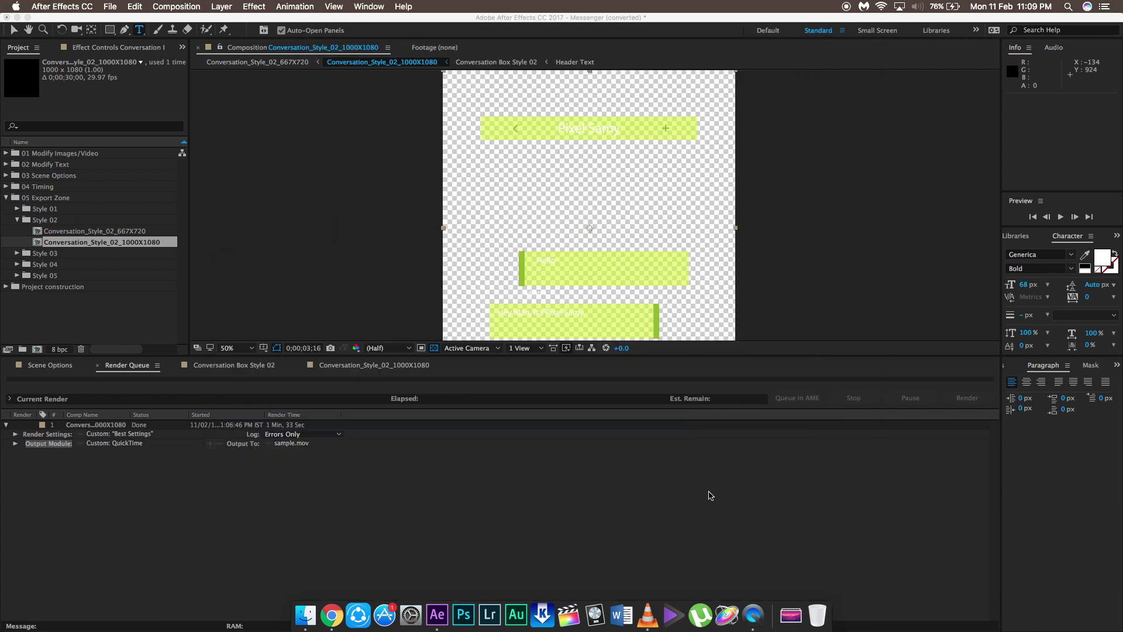
Step: Review the Scene Options composition and play the Conversation Box Style 05 composition
left_click(51, 365)
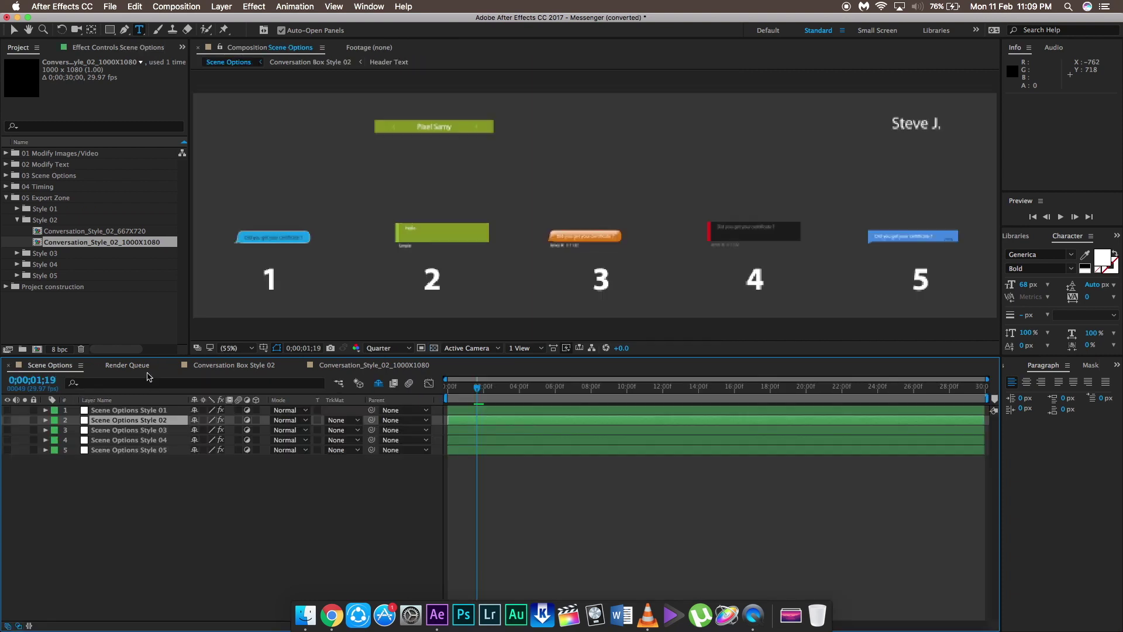
mouse_move(480, 393)
left_mouse_down()
mouse_move(459, 391)
mouse_move(469, 389)
left_mouse_up()
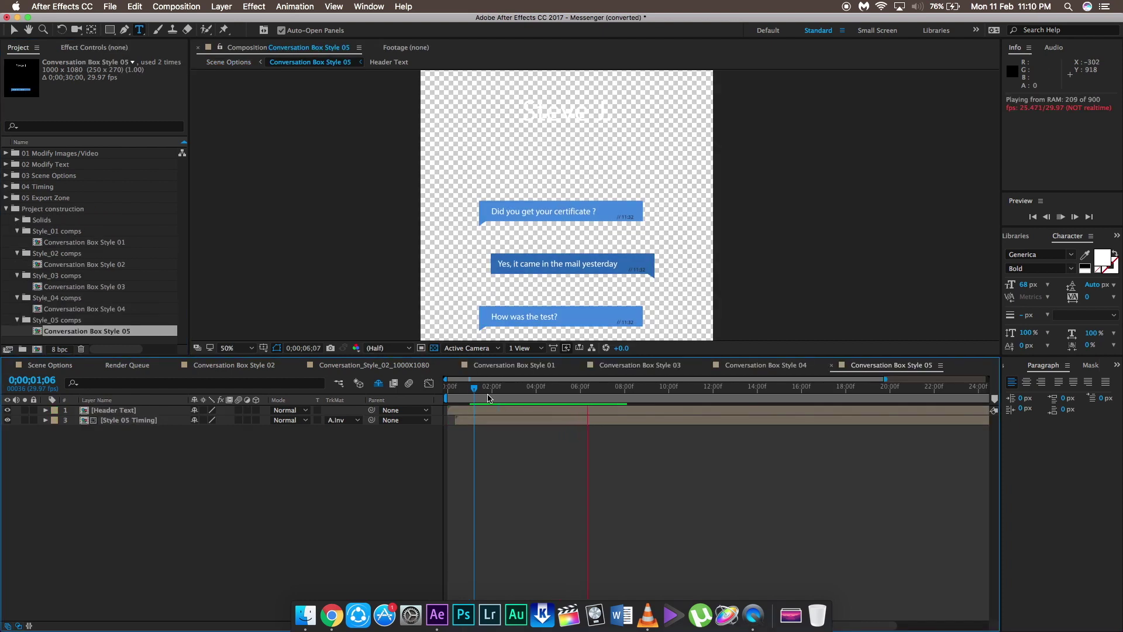
key("space")
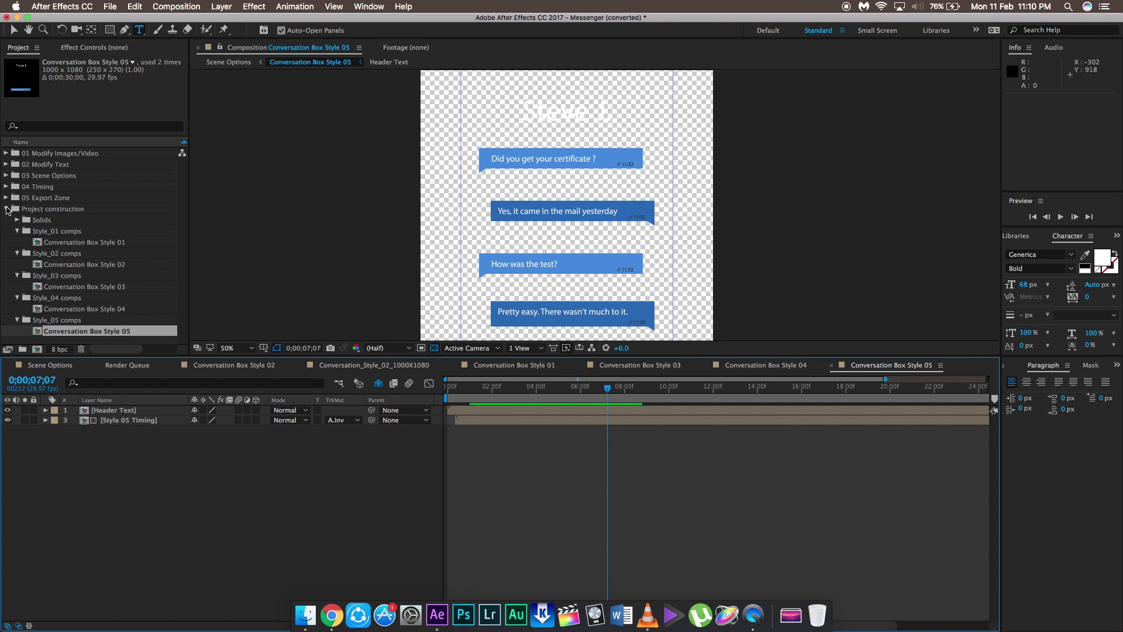
Step: Collapse the Project construction folder and open the Person A Image composition from 01 Modify Images/Video
left_click(7, 210)
left_click(6, 153)
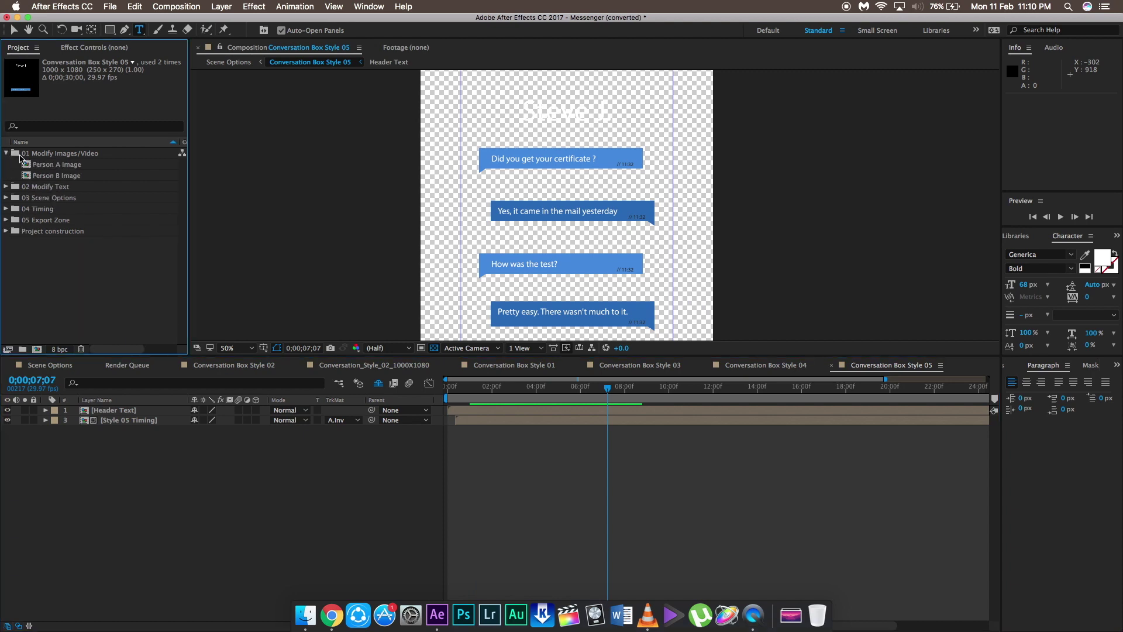
double_click(56, 166)
mouse_move(459, 398)
left_mouse_down()
mouse_move(463, 389)
mouse_move(439, 387)
mouse_move(456, 389)
left_mouse_up()
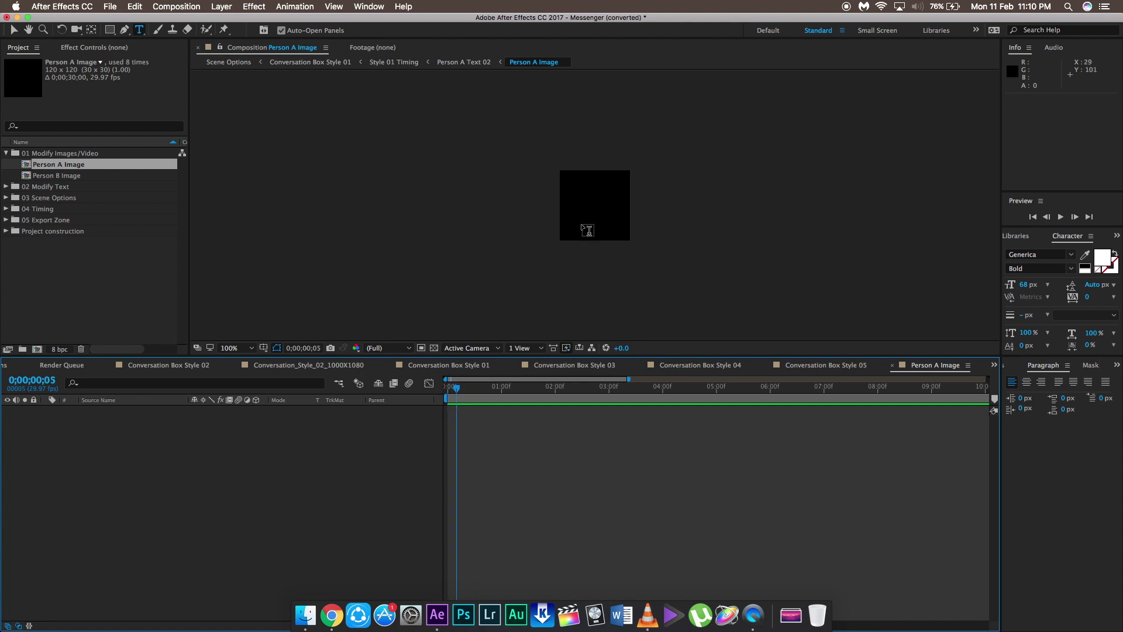
left_click(585, 230)
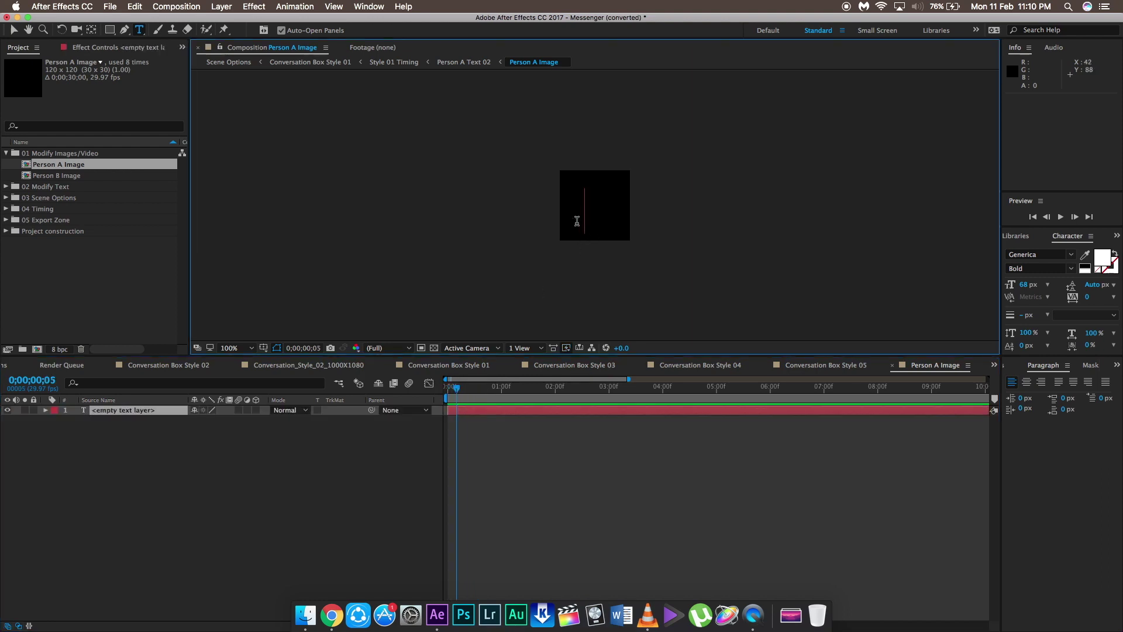
left_click(155, 412)
key("Delete")
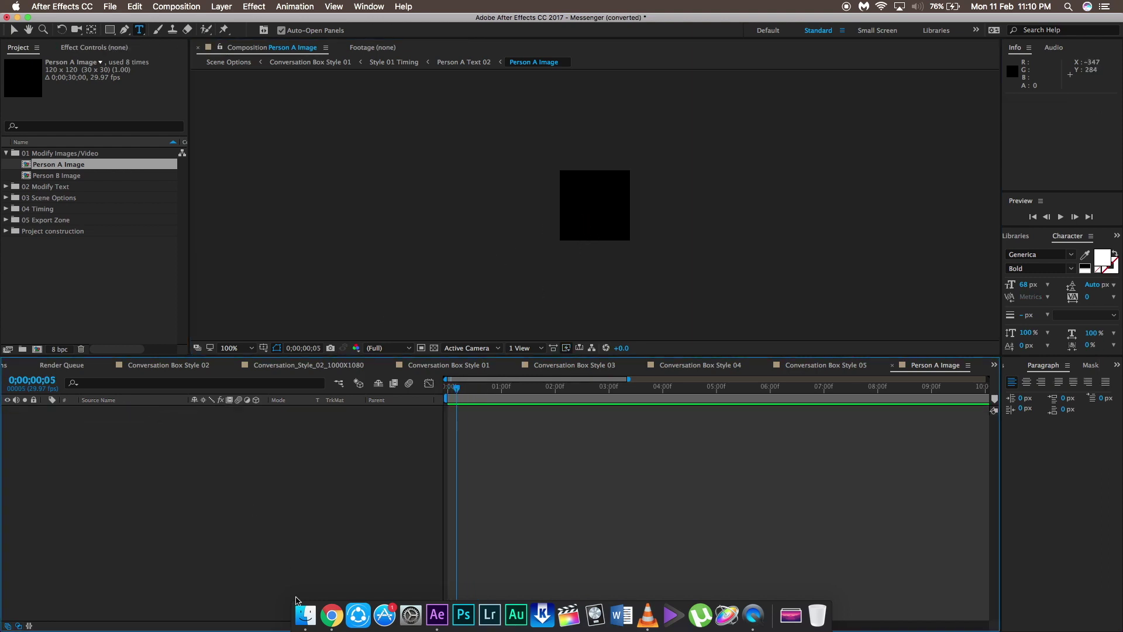
Step: Find IMG_0119.JPG in Finder and add it as a layer in the Person A Image composition
left_click(304, 613)
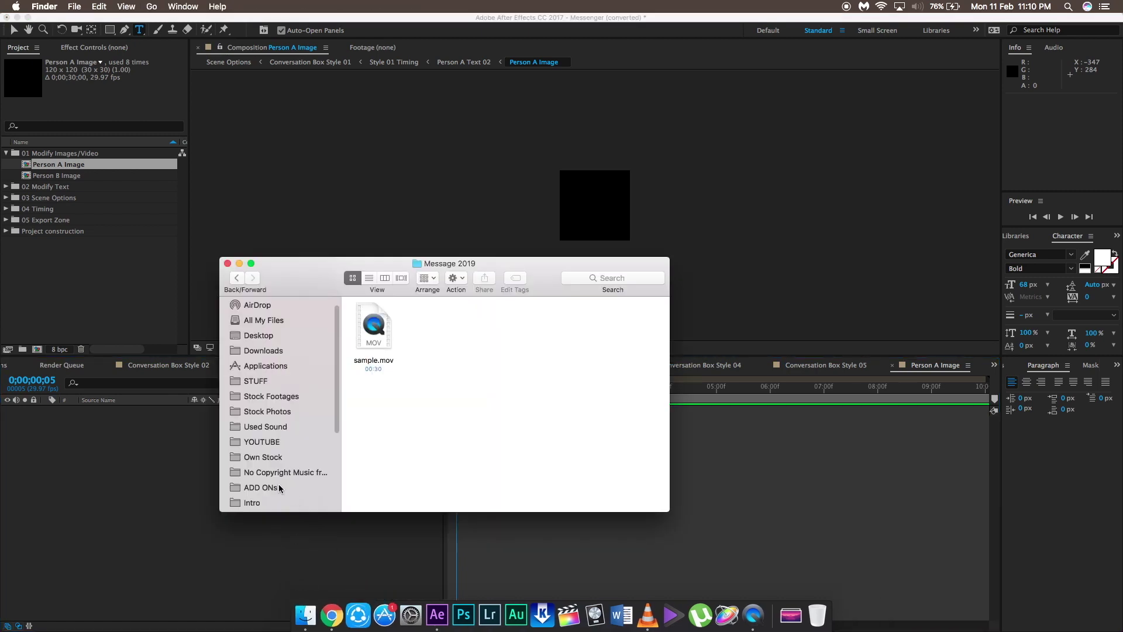
left_click(260, 487)
scroll(453, 386, "up", 3)
scroll(453, 385, "down", 2)
scroll(453, 385, "down", 10)
left_click_drag(553, 383, 182, 447)
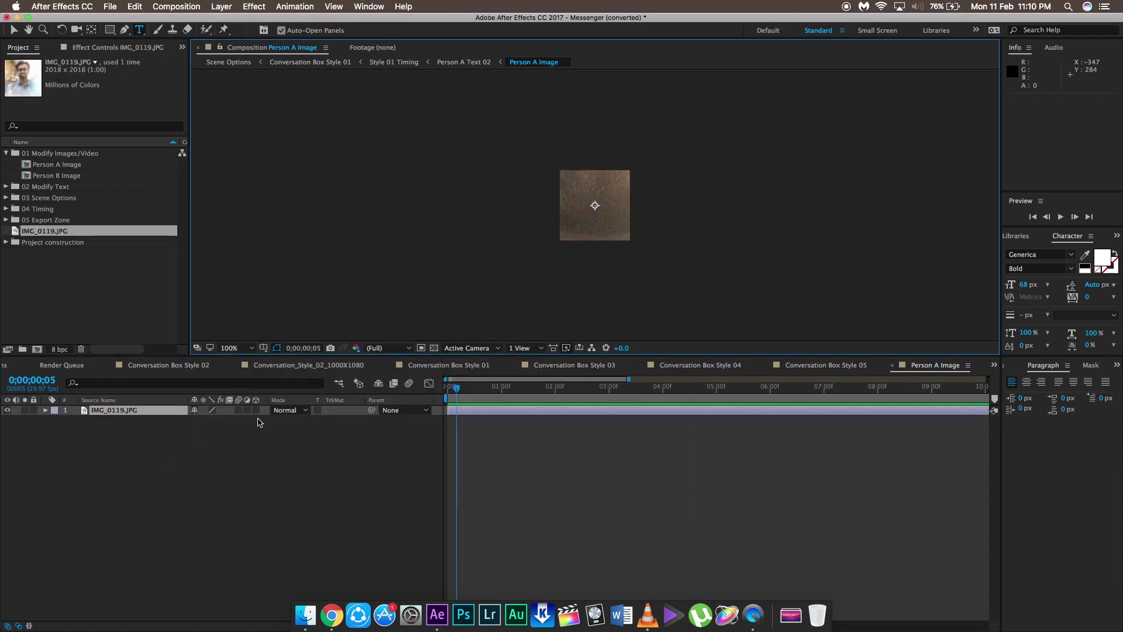
Step: Scale the IMG_0119.JPG layer down to 7% so the portrait fits the Person A Image frame
right_click(158, 414)
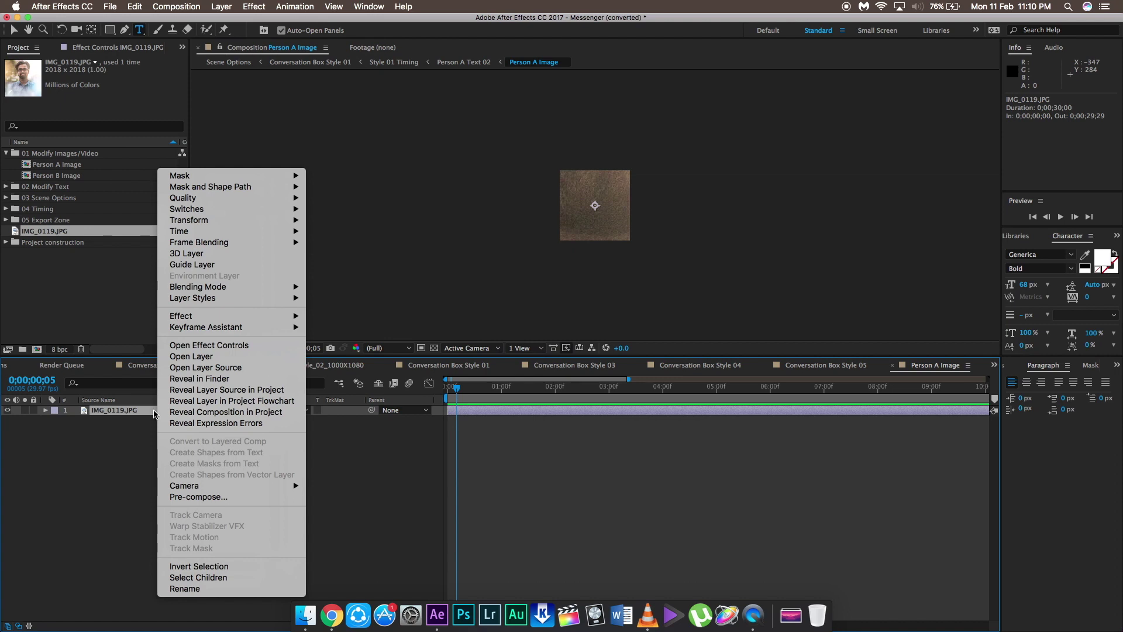
left_click(141, 417)
left_click(45, 410)
left_click(55, 421)
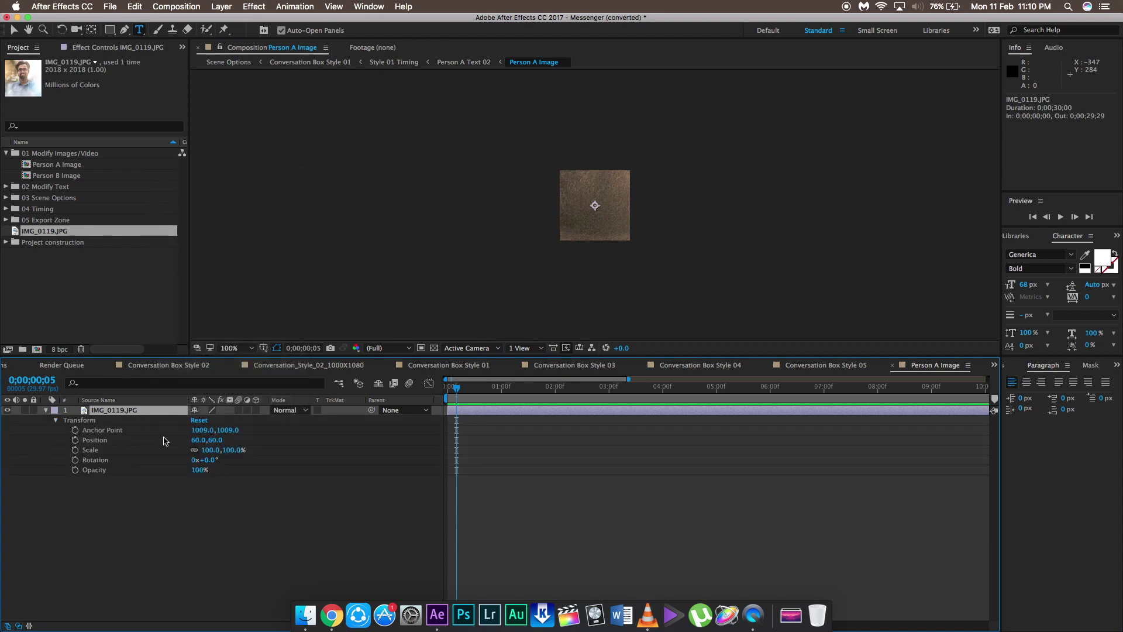
left_click_drag(231, 450, 198, 469)
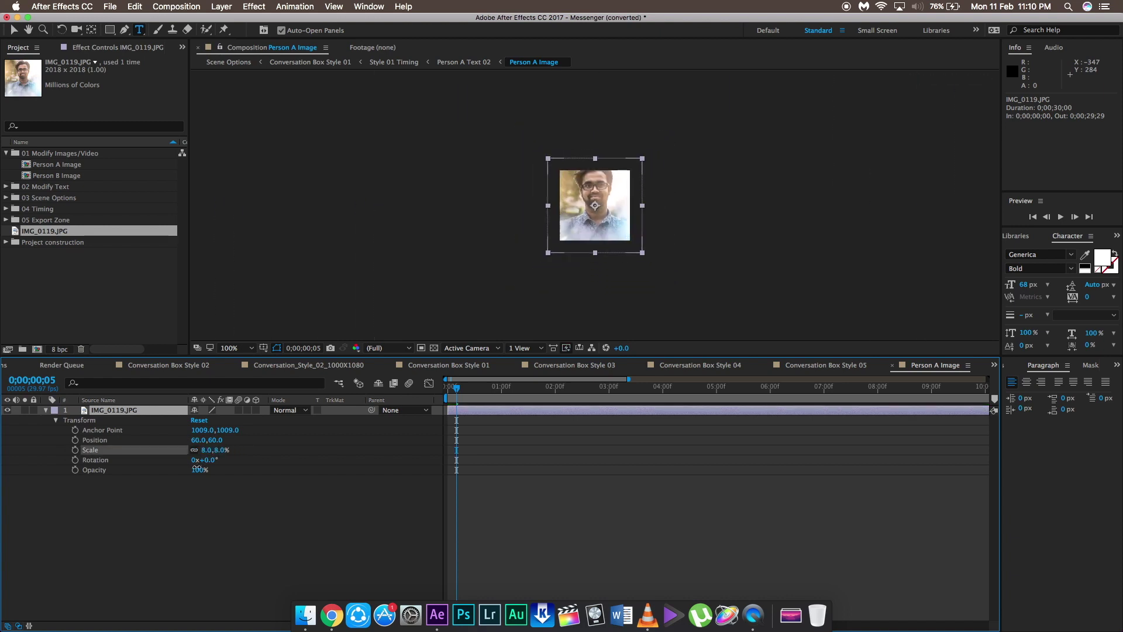
left_click(197, 470)
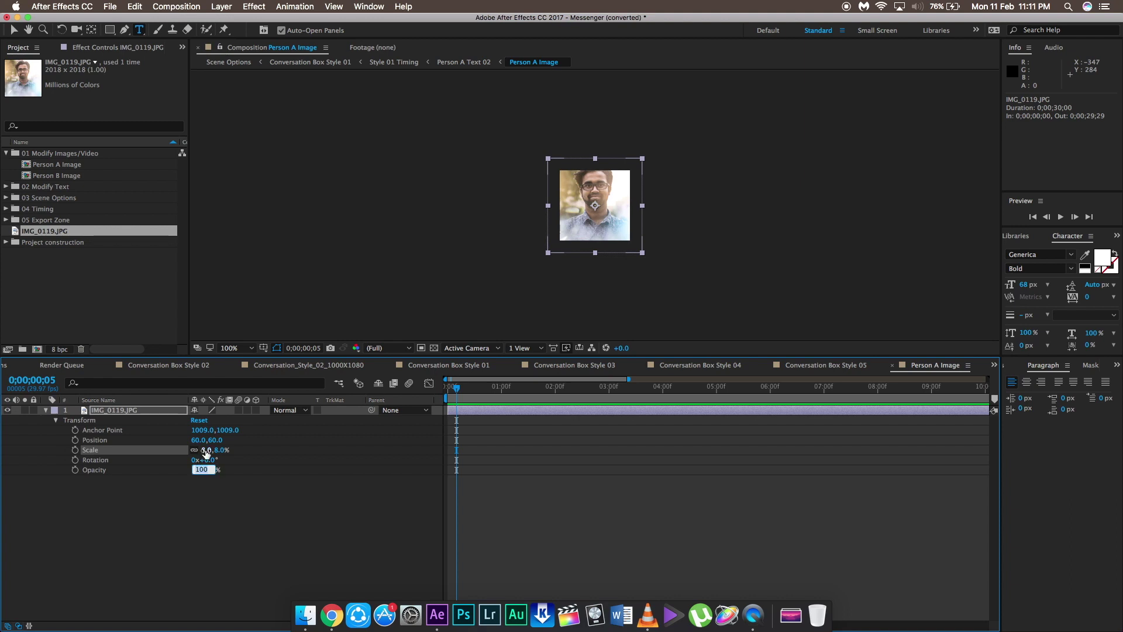
left_click_drag(212, 455, 219, 454)
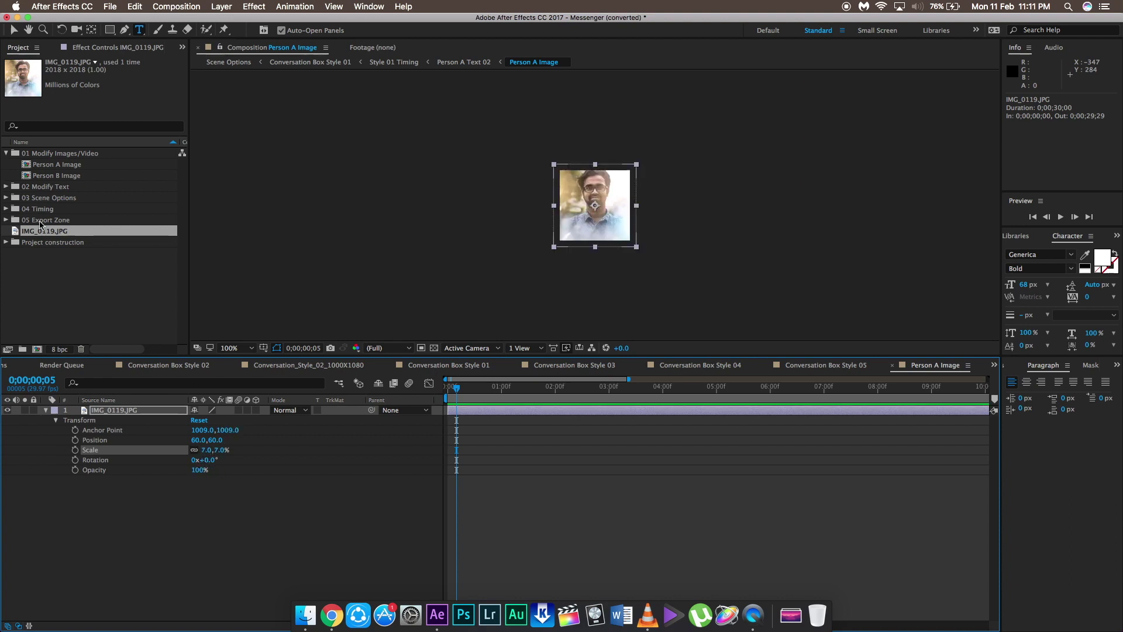
Step: Preview the Conversation Box Style 01 composition from near its start with the transparency grid hidden
left_click(27, 187)
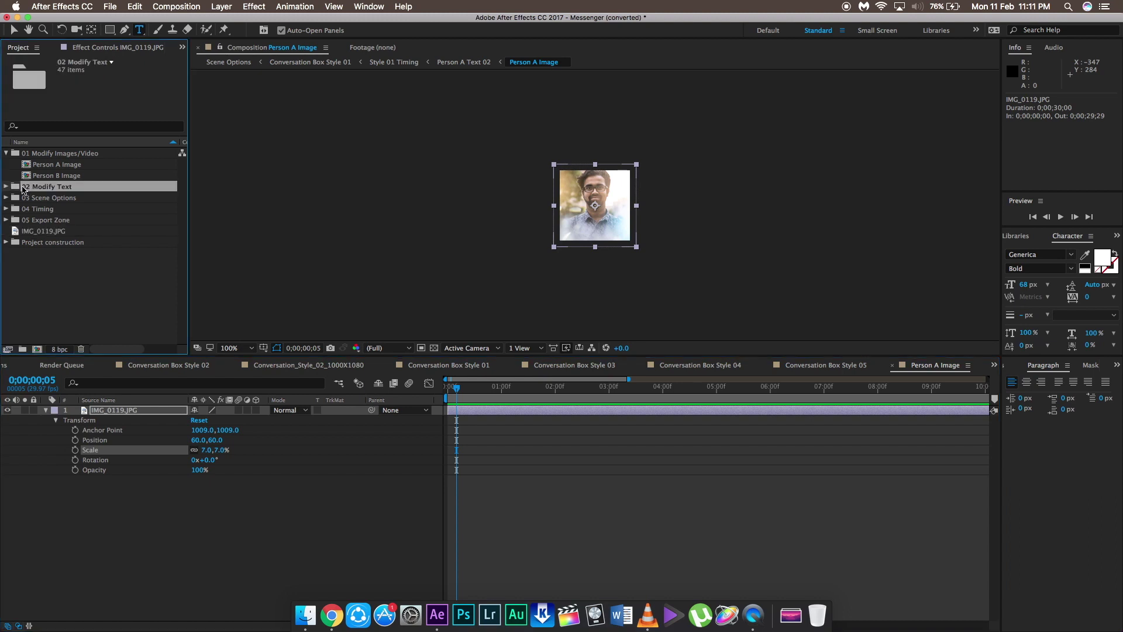
left_click(450, 364)
key("space")
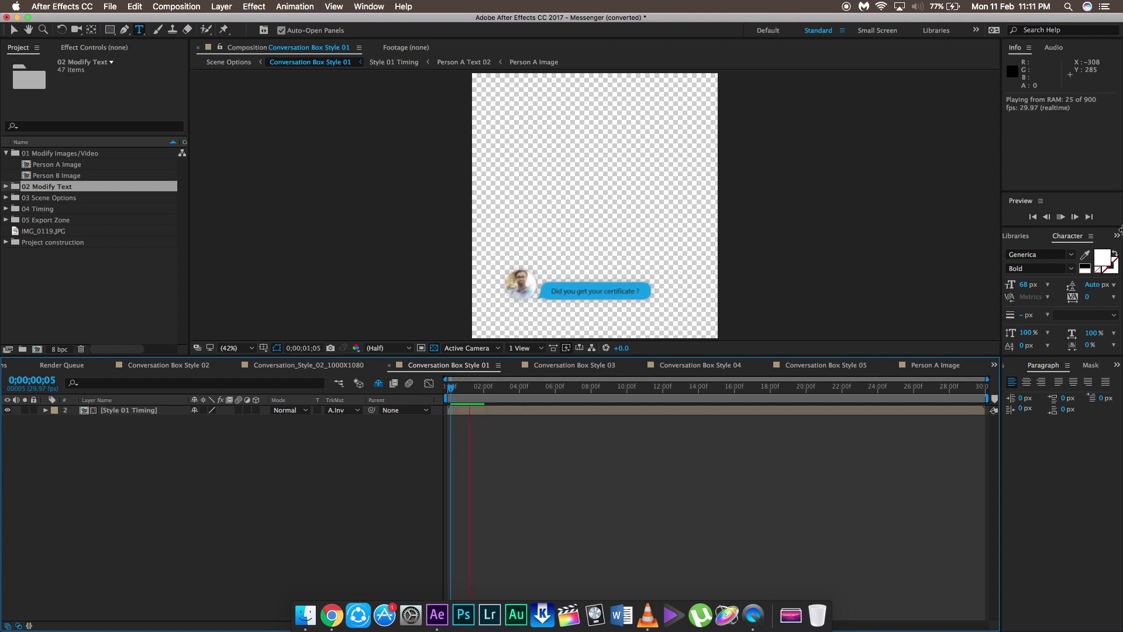
key("space")
left_click(472, 366)
left_click_drag(480, 393, 453, 390)
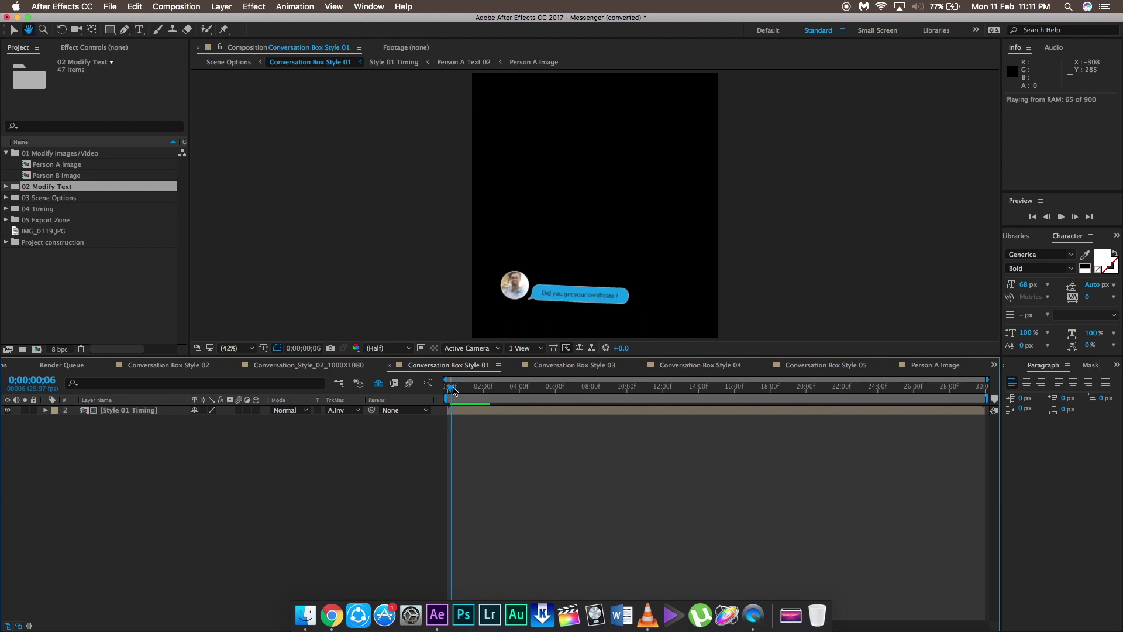
key("space")
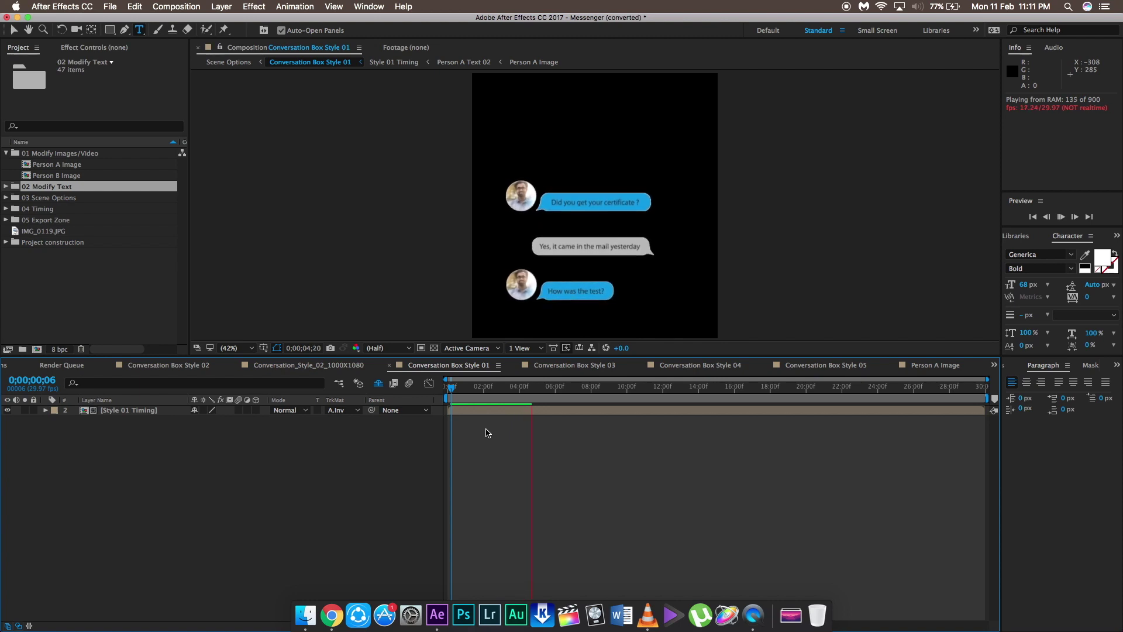
left_click(450, 390)
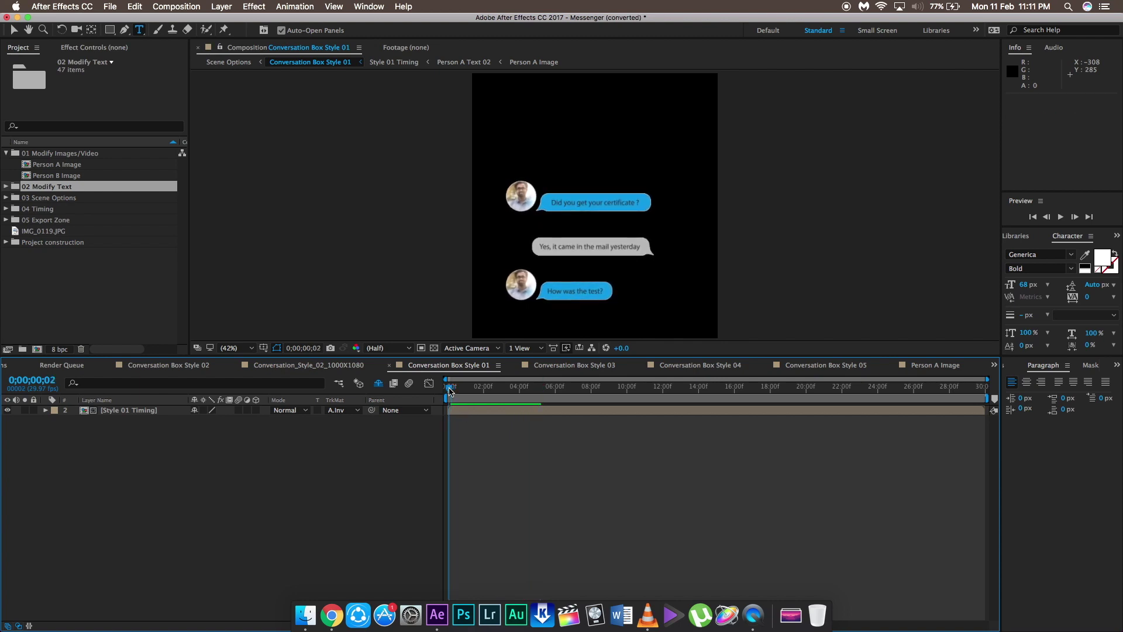
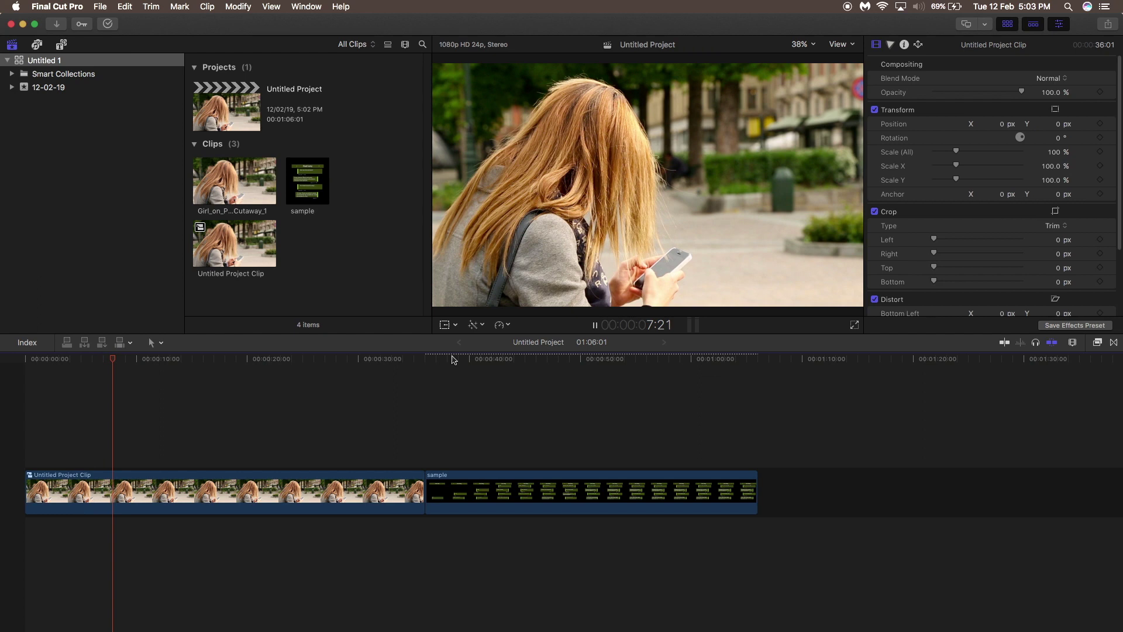
Step: Switch to Final Cut Pro, stack the sample clip above the end of Untitled Project Clip, and play the overlay
left_click(453, 360)
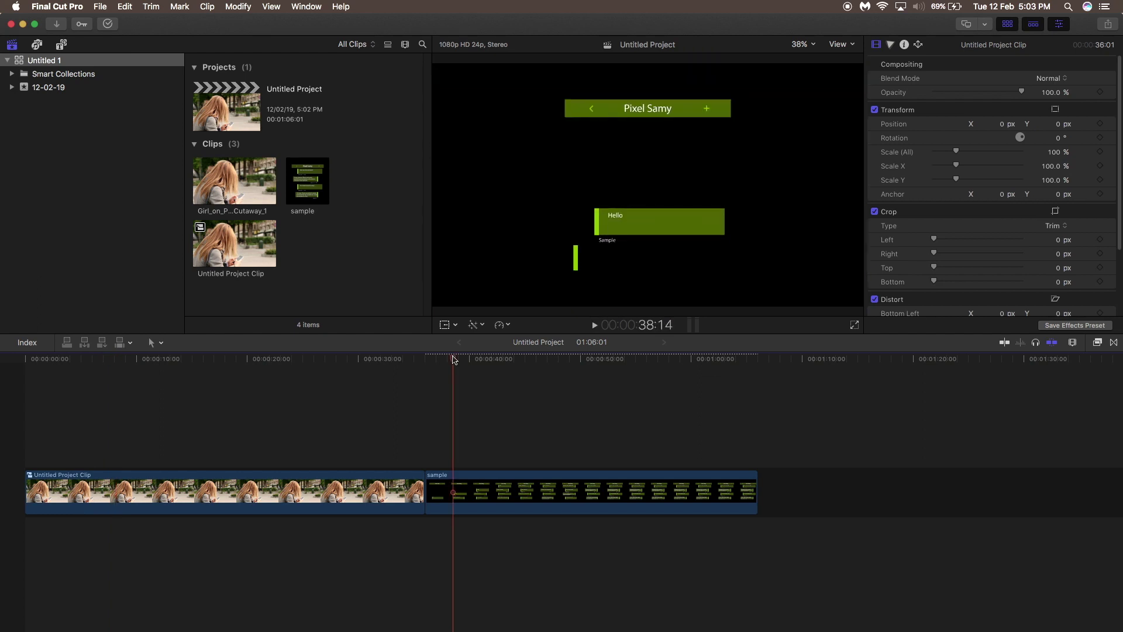
key("space")
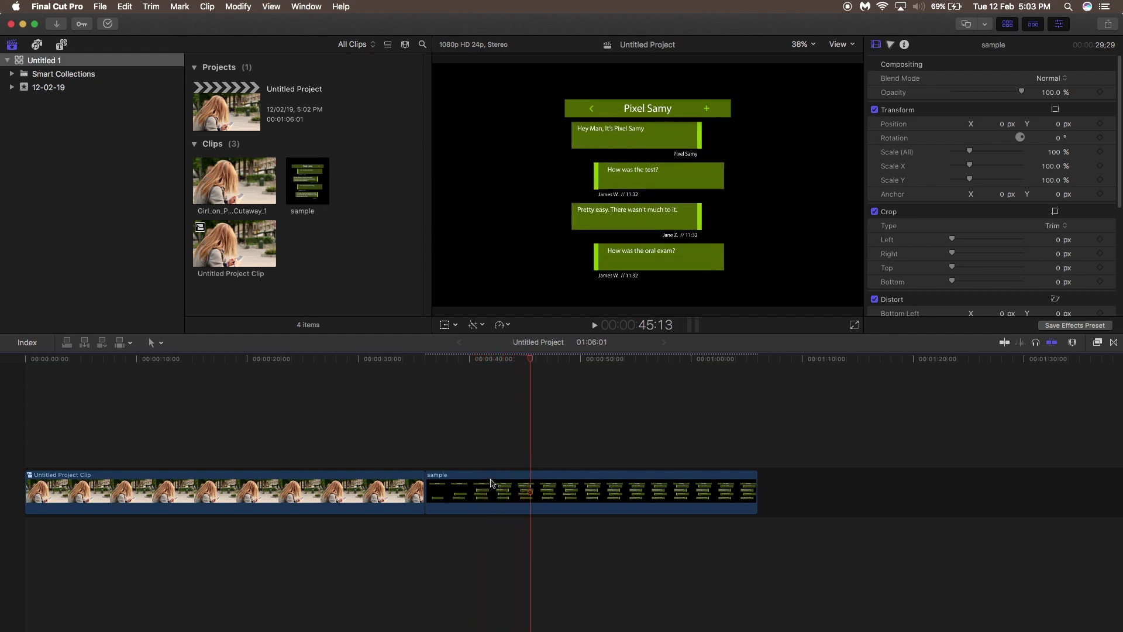
left_click_drag(492, 492, 160, 441)
left_click(66, 367)
key("space")
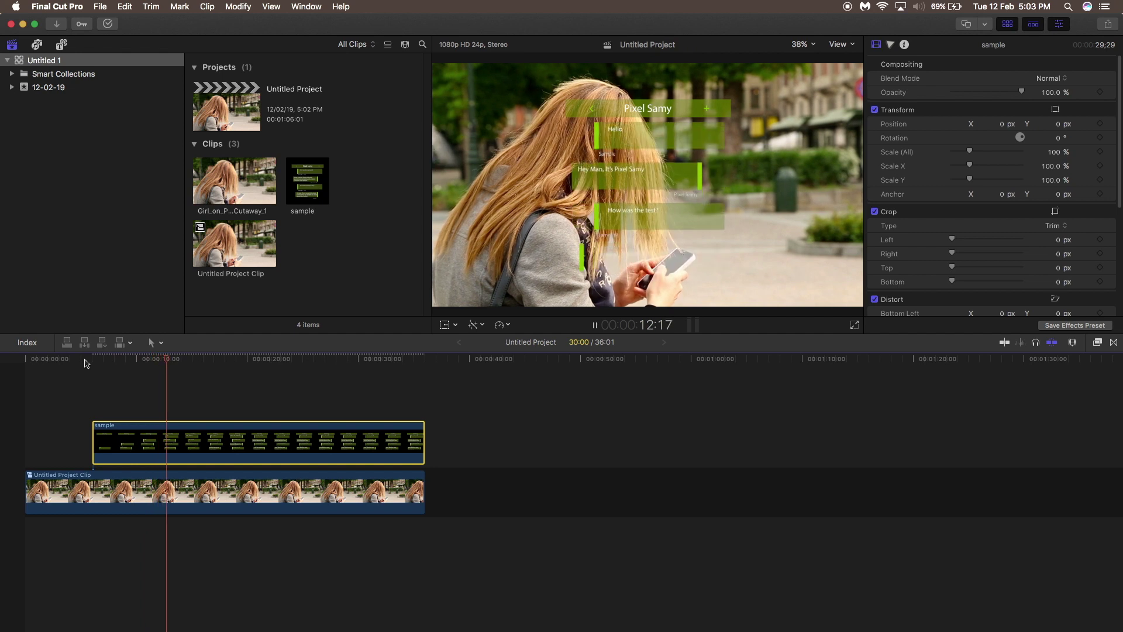
key("space")
Step: Try stacking a duplicate of the sample clip above the original, play the result, and delete the duplicate
left_click_drag(173, 440, 159, 389)
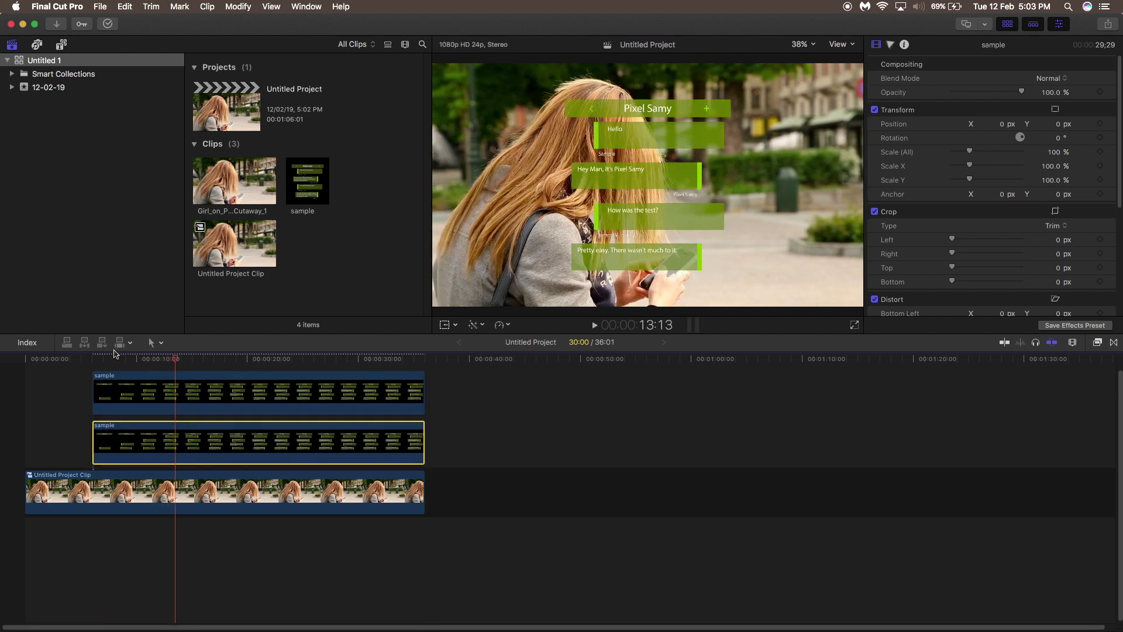
left_click(85, 358)
key("space")
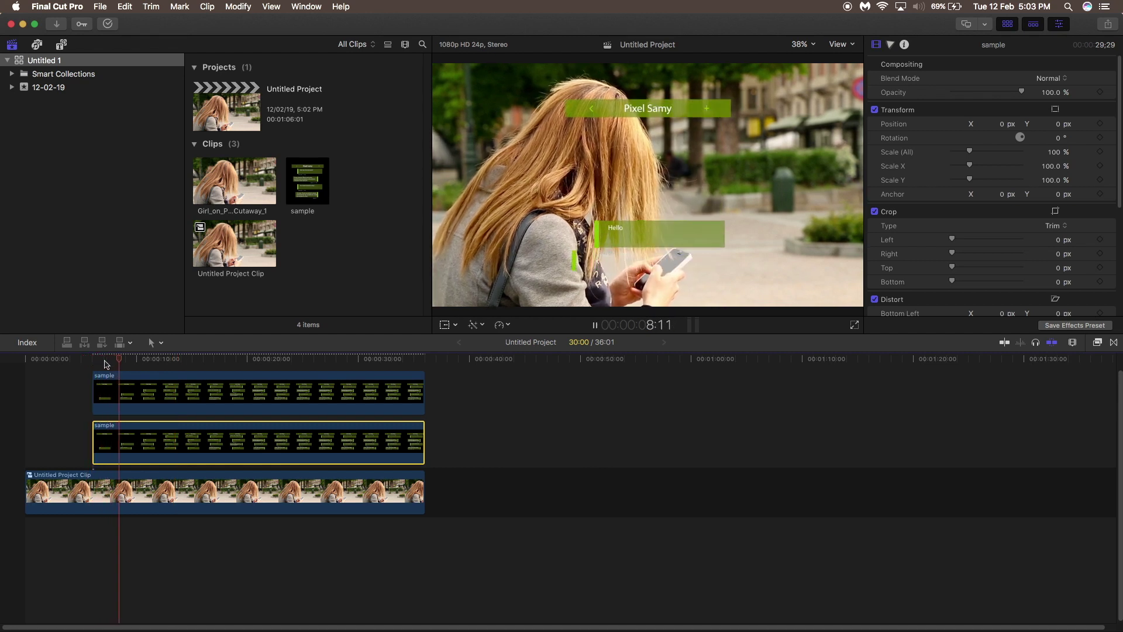
key("space")
key("space")
left_click(181, 385)
key("BackSpace")
Step: Transform the sample clip to move the conversation beside the woman, at position about X 505, Y -30 px
left_click(235, 431)
right_click(659, 178)
left_click(690, 181)
left_click_drag(621, 259, 735, 266)
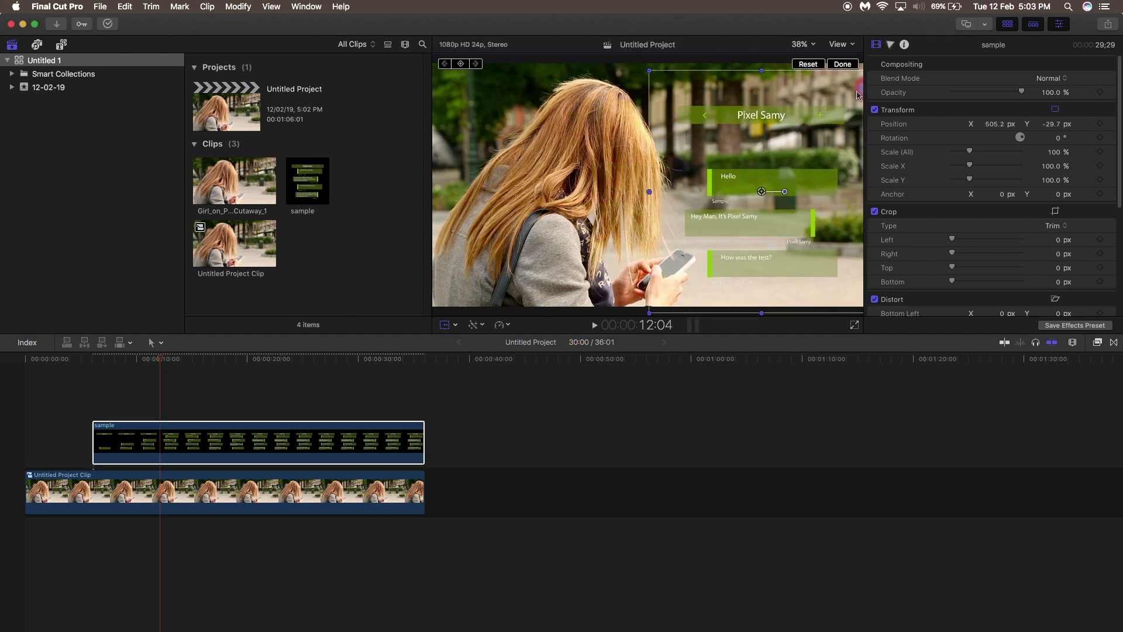
Step: Finish the transform, add Hue/Saturation Curves to the sample clip, and shift its Hue vs Hue curve to turn the message boxes purple
left_click(843, 63)
left_click(352, 445)
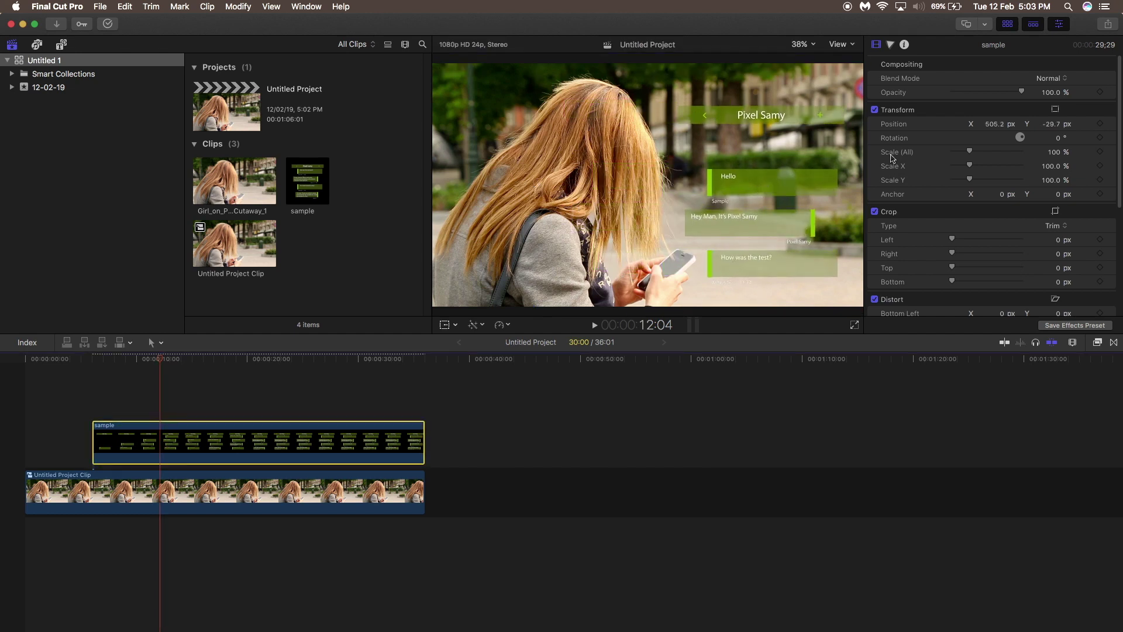
left_click(891, 45)
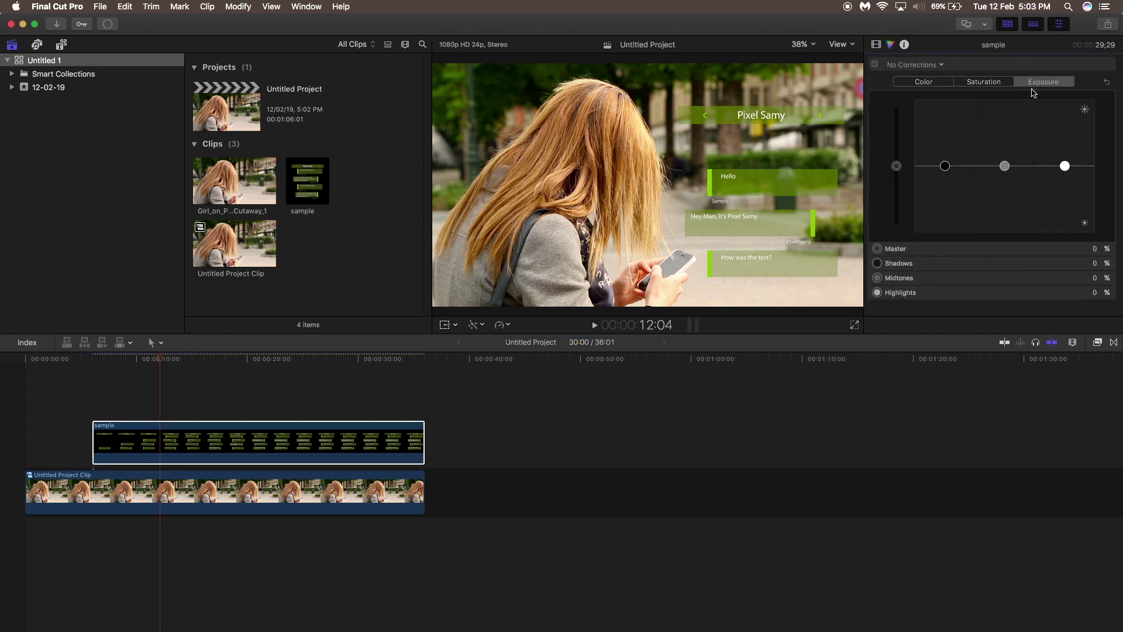
left_click(945, 69)
left_click(935, 119)
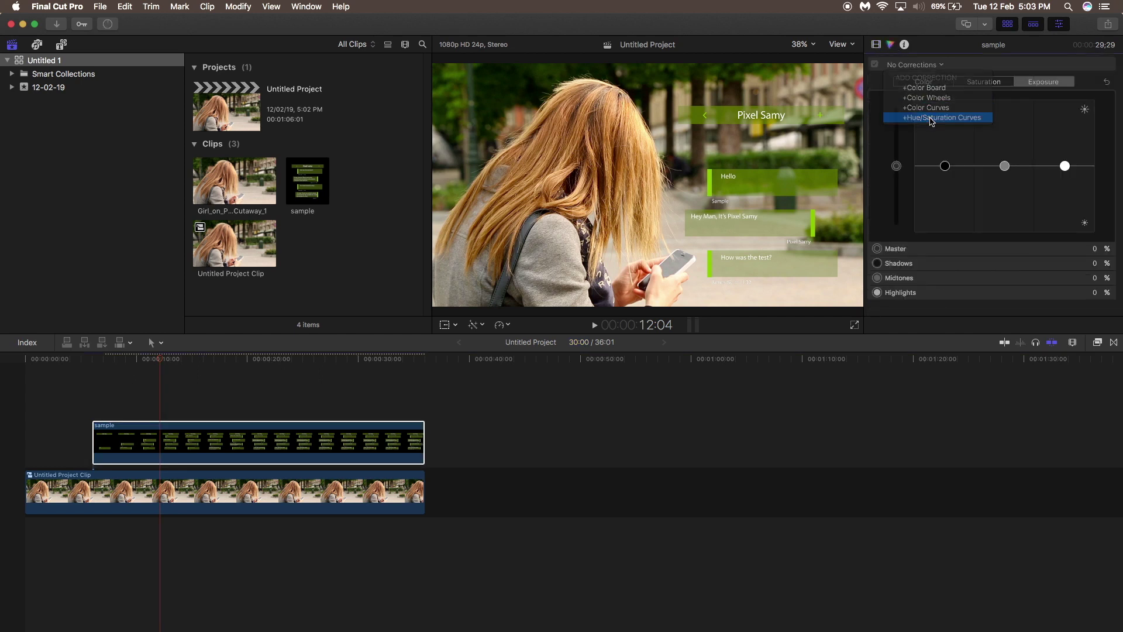
left_click_drag(920, 145, 907, 184)
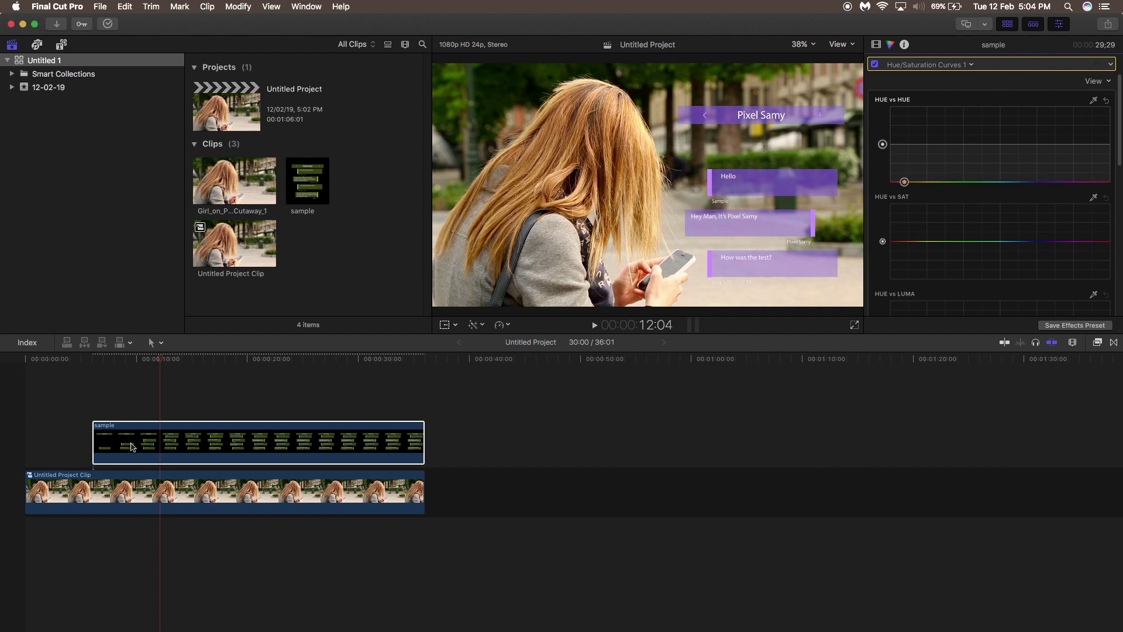
left_click_drag(139, 447, 145, 404)
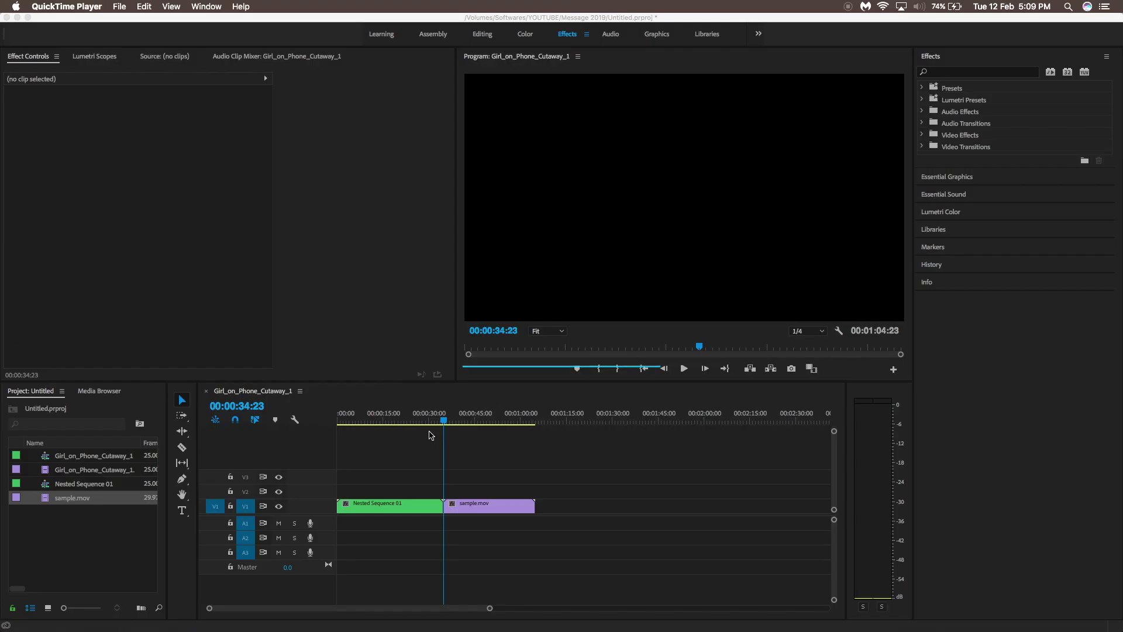
Step: Switch to Premiere Pro and play parts of Nested Sequence 01 and sample.mov in the sequence
left_click(370, 415)
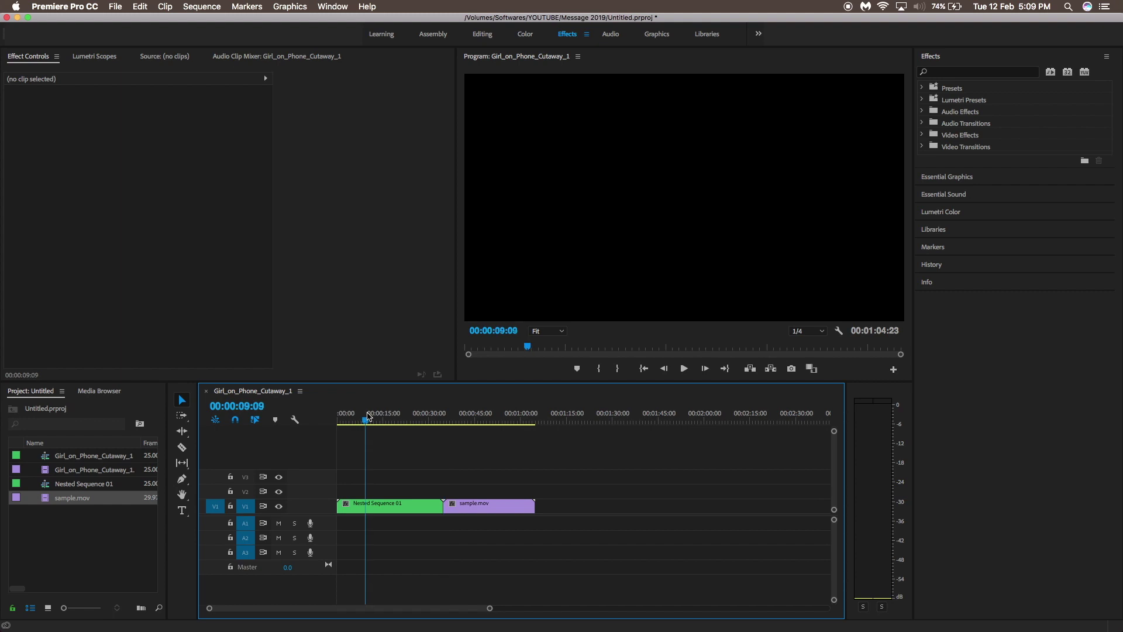
key("space")
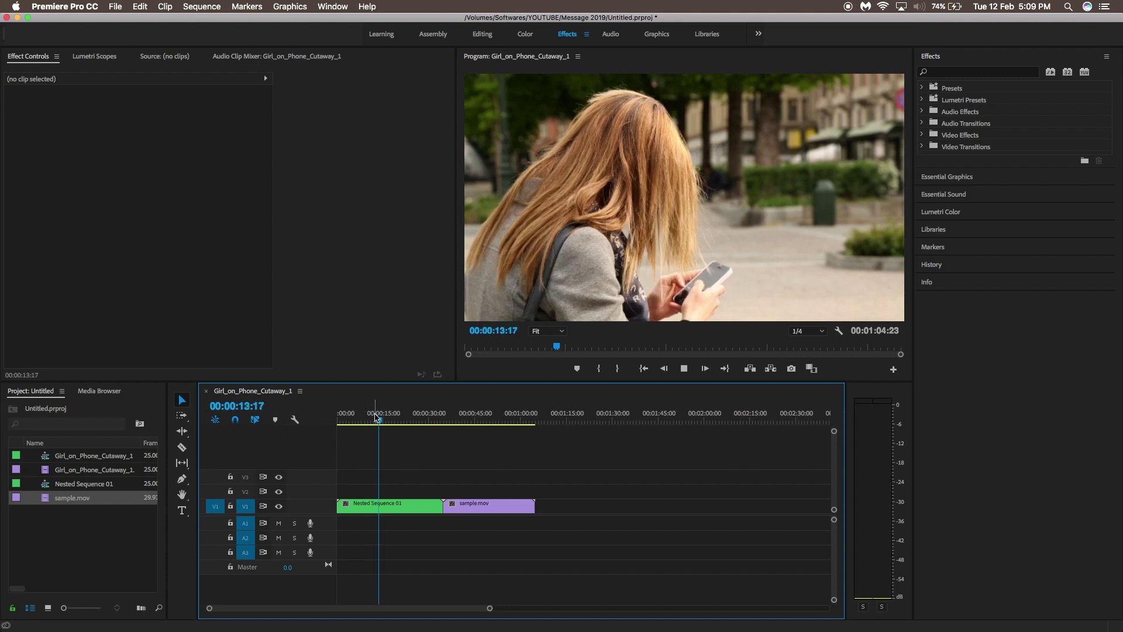
left_click(453, 419)
key("space")
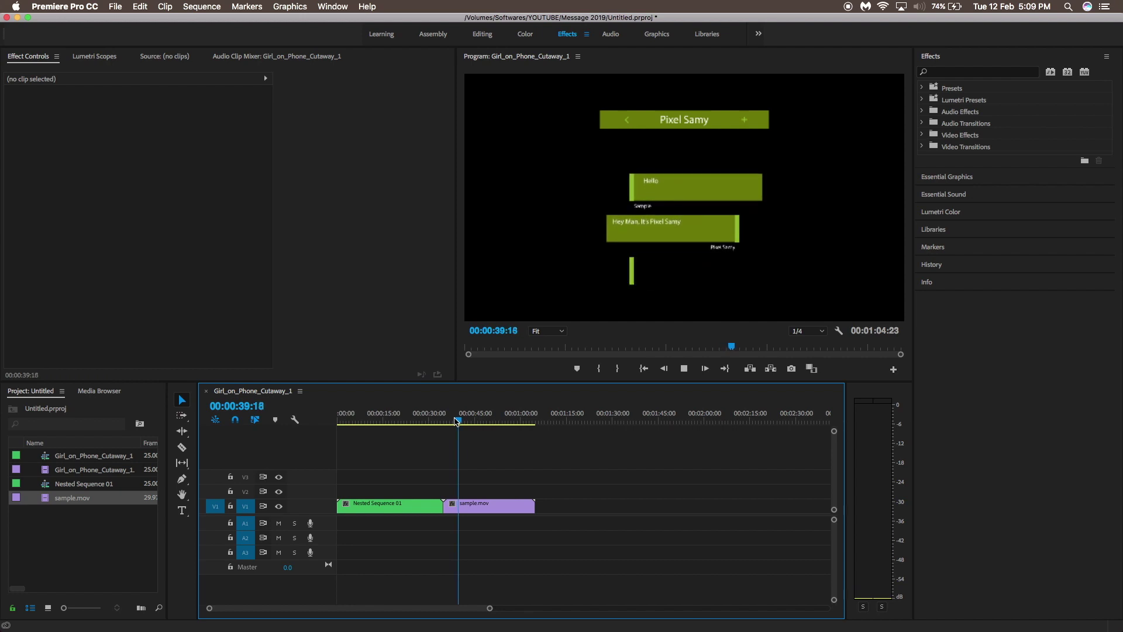
Step: Stack sample.mov on V2 above the end of Nested Sequence 01 and move it beside the woman, at position about 1437, 530
left_click_drag(470, 505, 375, 465)
left_click(347, 417)
key("space")
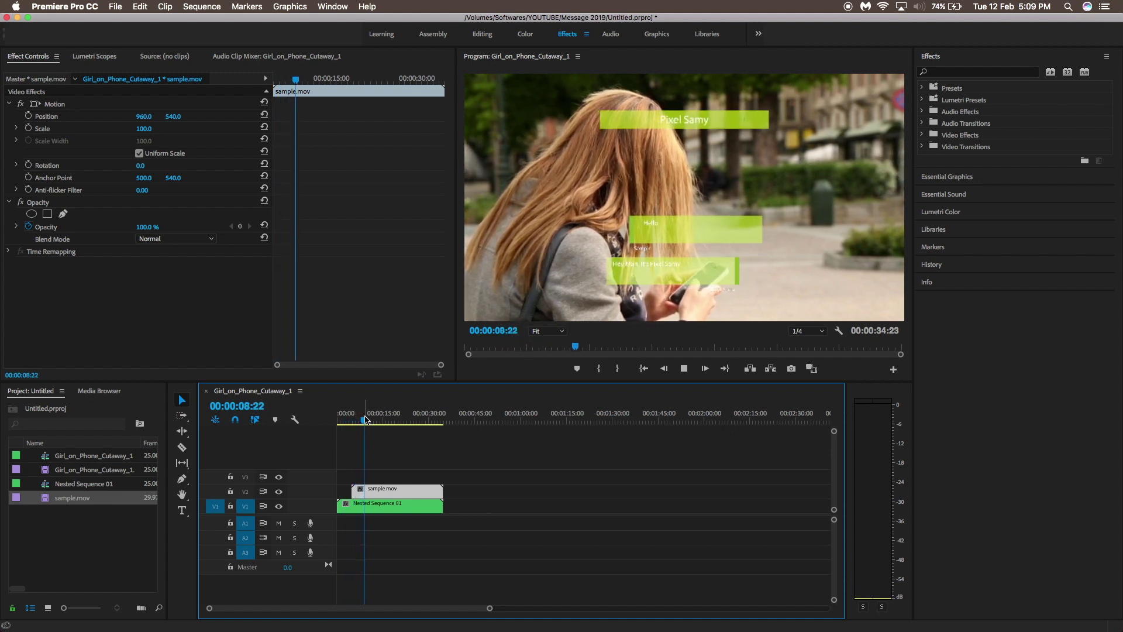
left_click(671, 181)
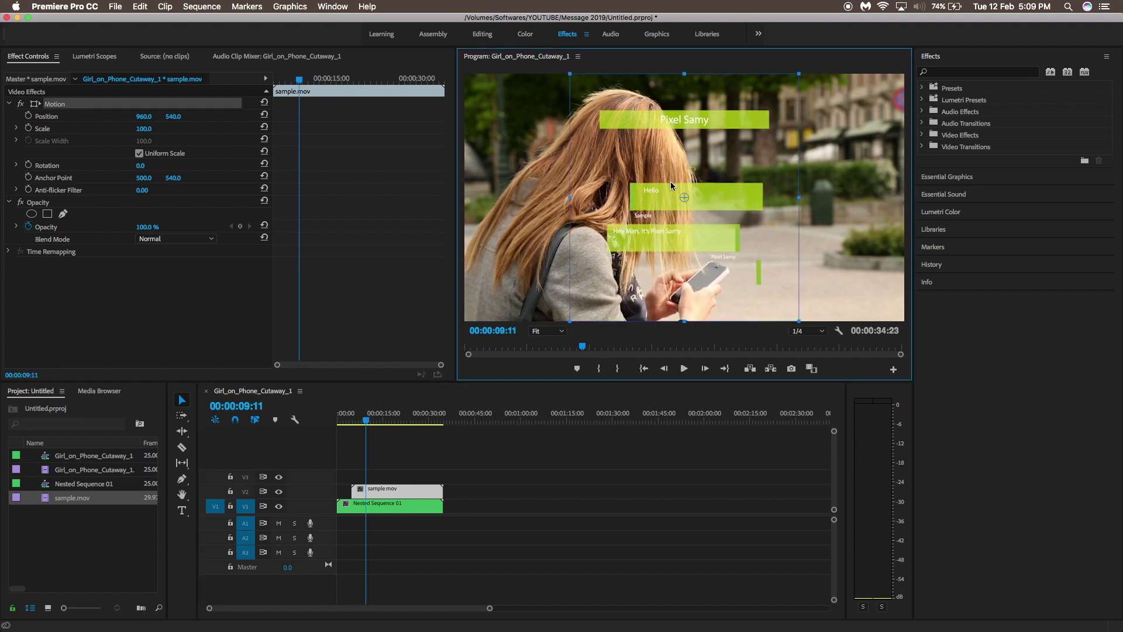
left_click_drag(671, 181, 779, 170)
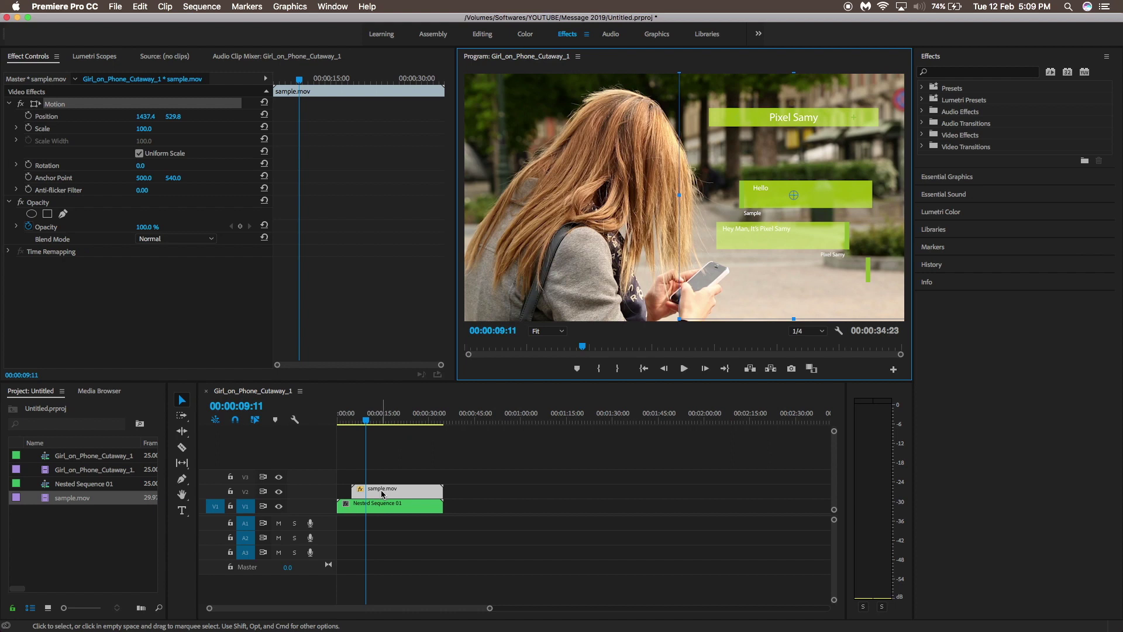
Step: Try stacking a duplicate of sample.mov on V3 above the original and play the result
mouse_move(384, 495)
left_mouse_down()
mouse_move(377, 483)
mouse_move(384, 493)
left_mouse_up()
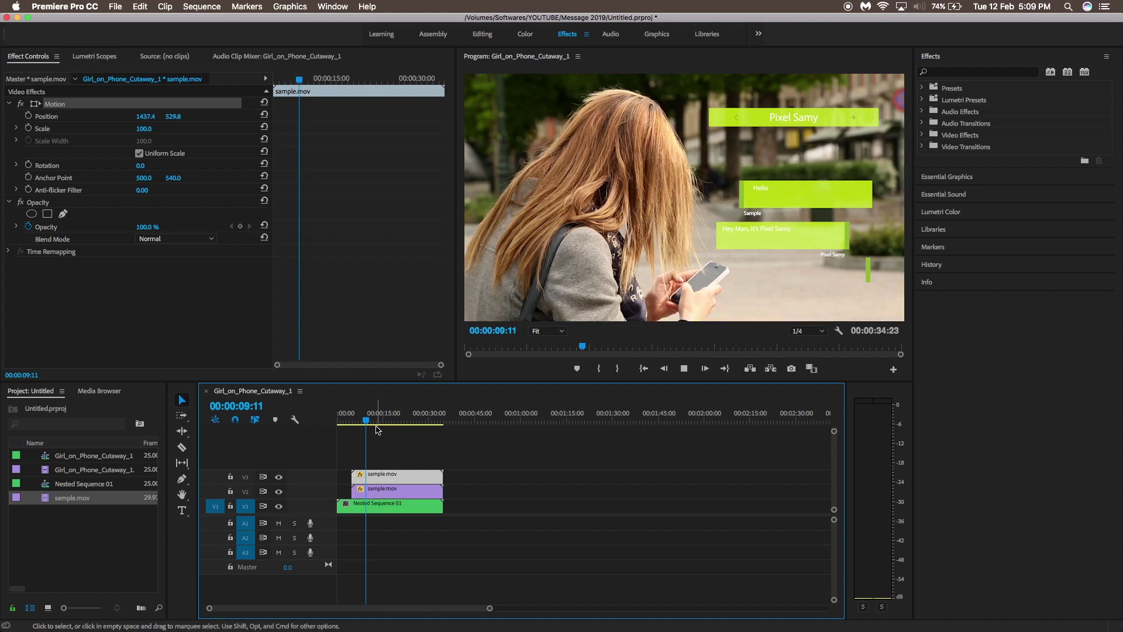
key("space")
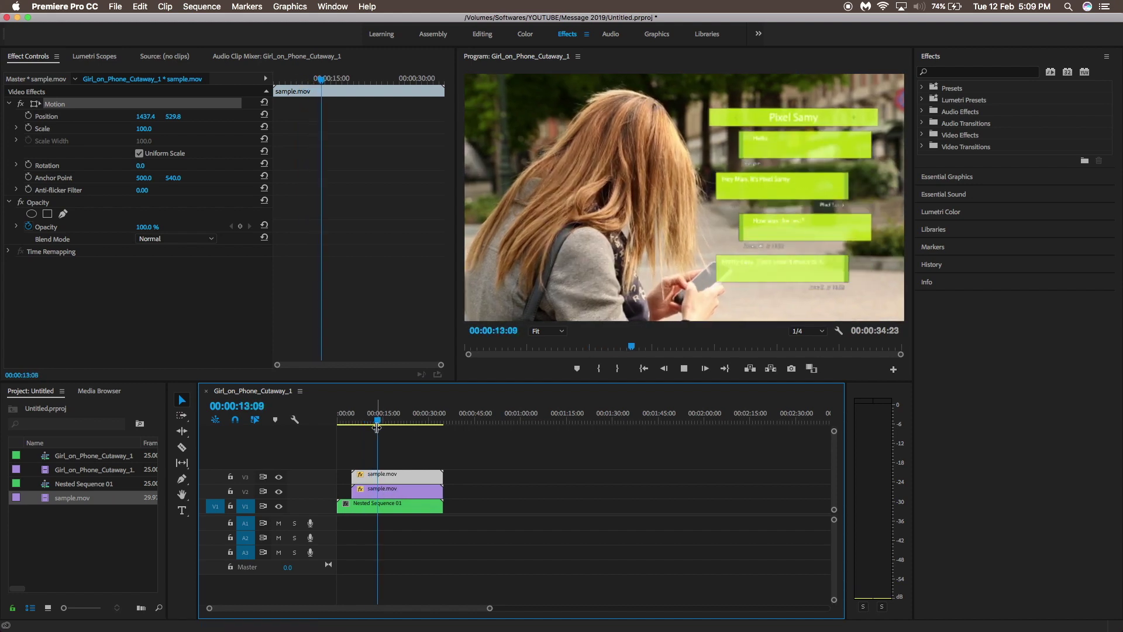
key("space")
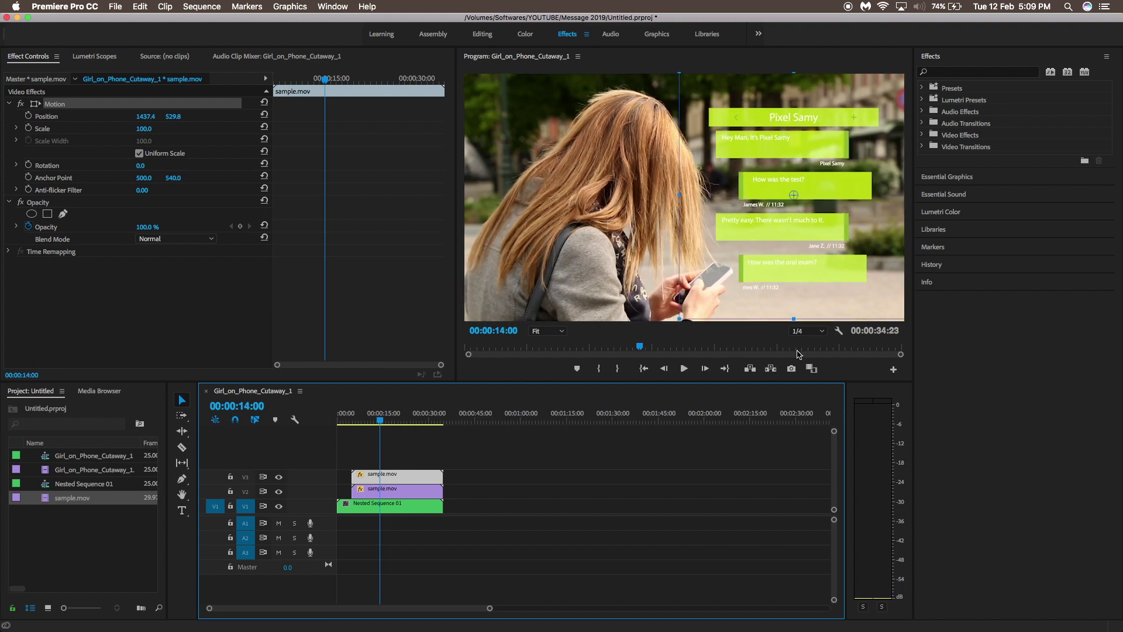
Step: Set the program monitor's playback resolution to Full and replay the doubled overlay from around its start
left_click(812, 332)
left_click(810, 344)
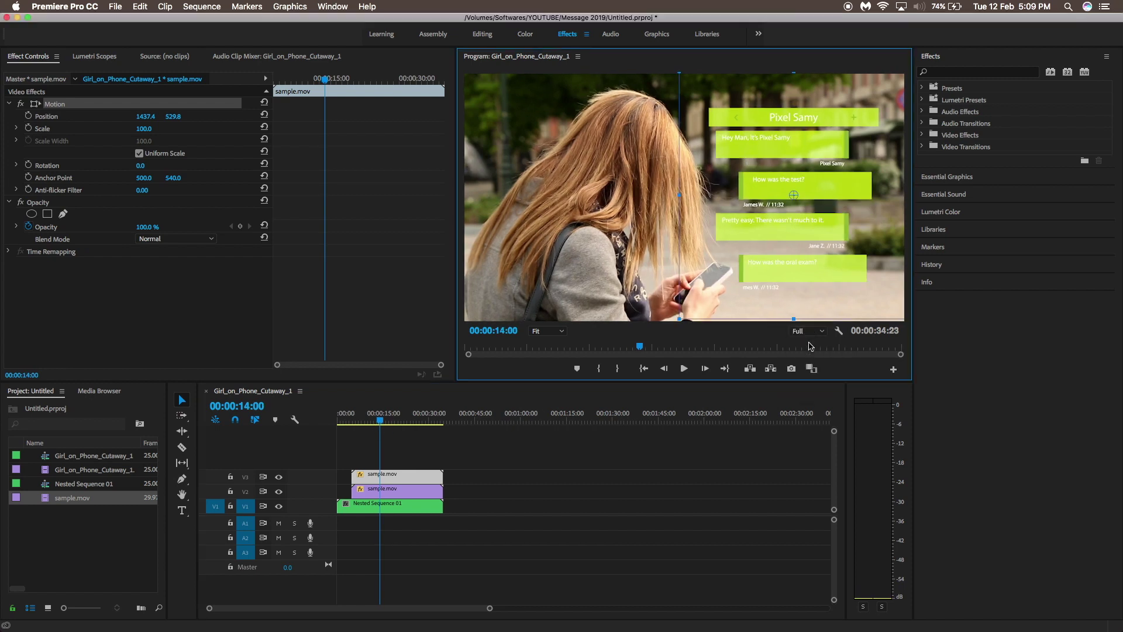
left_click(351, 415)
key("space")
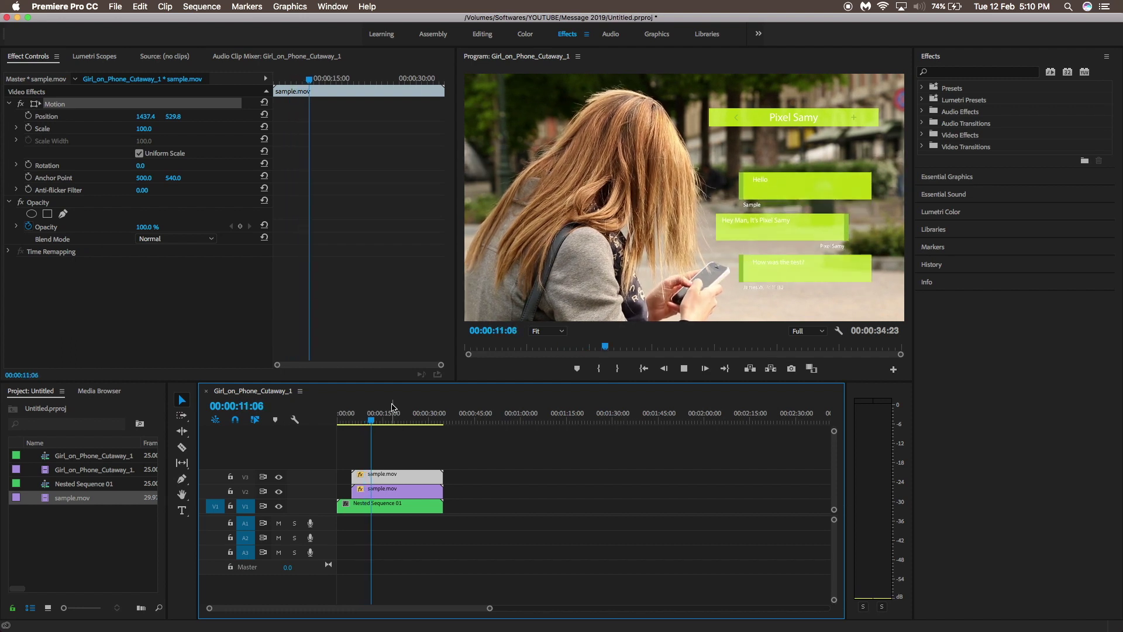
key("space")
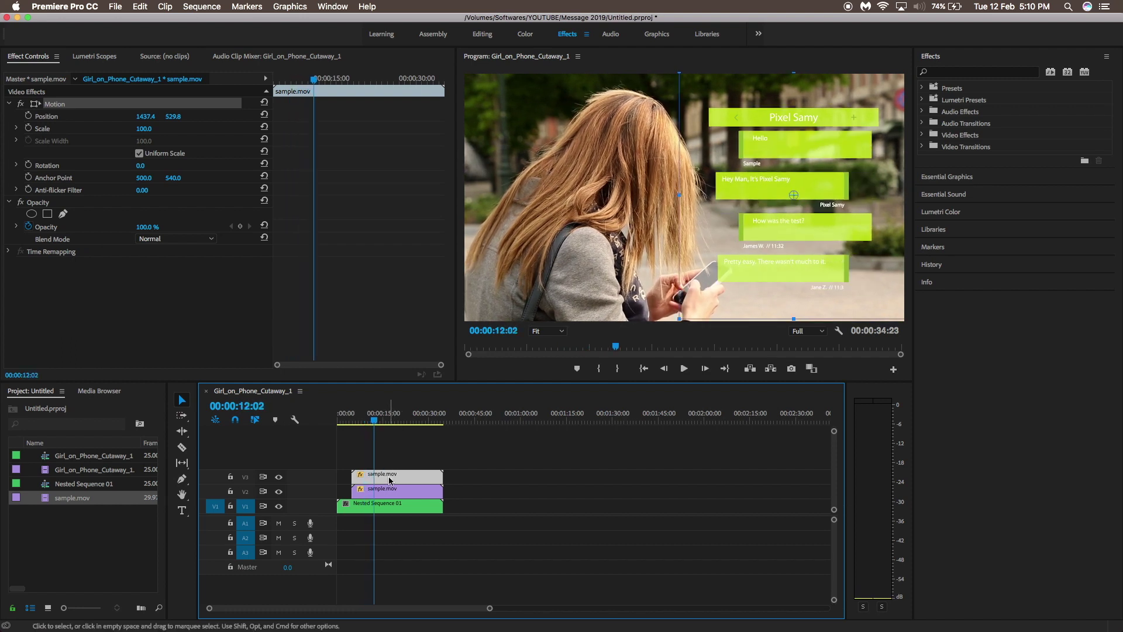
Step: Delete the duplicate sample.mov from V3 and set the playback resolution to 1/4
key("Delete")
left_click(819, 332)
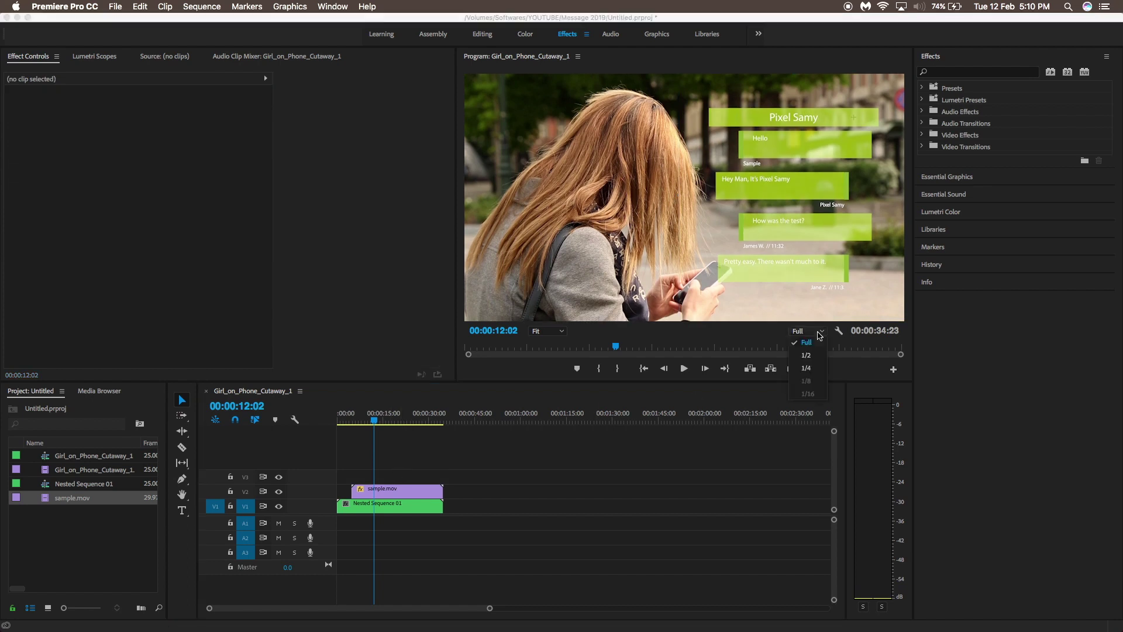
left_click(806, 368)
Step: Select sample.mov on V2, briefly play the overlay, and switch to the Color workspace
left_click(392, 489)
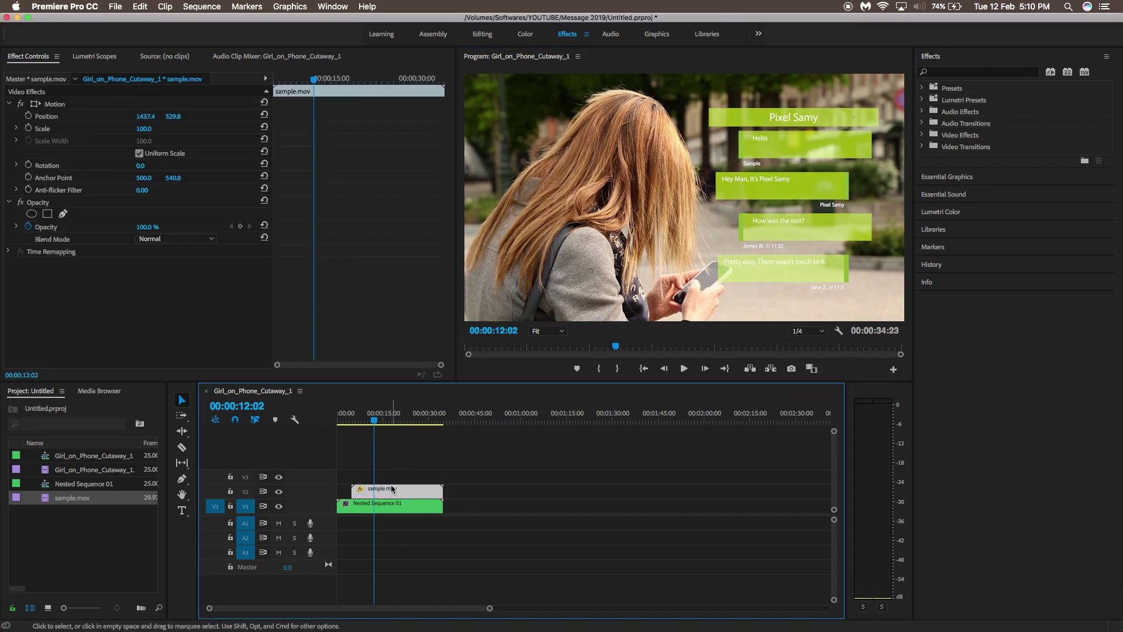
key("space")
key("space")
key("alt+shift+4")
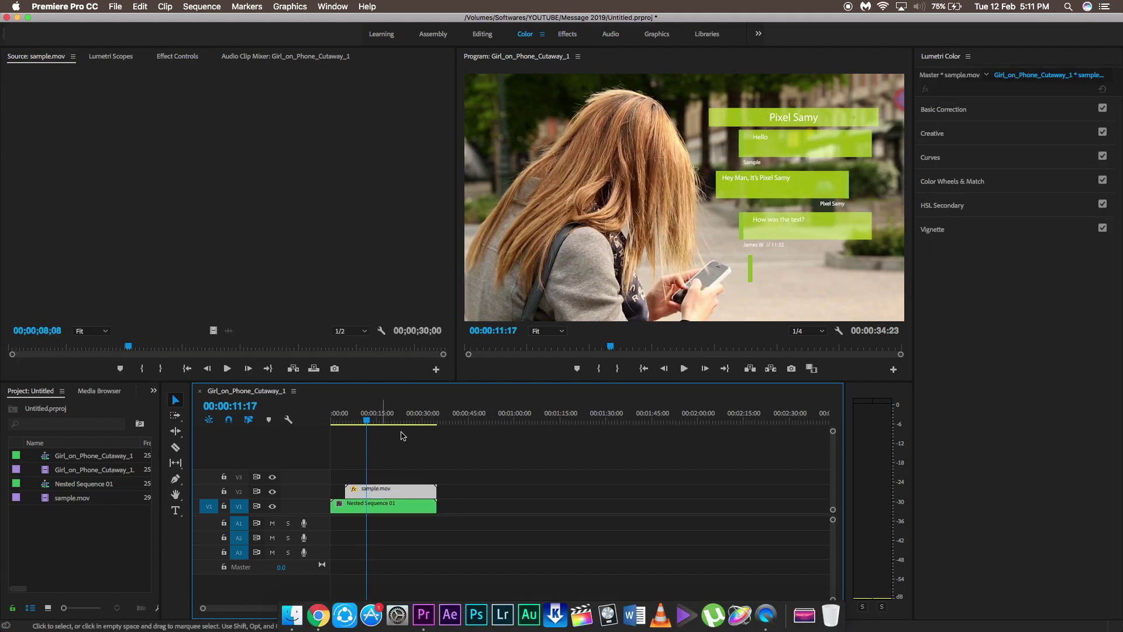
Step: In the Lumetri curves of sample.mov, raise the blue RGB curve steeply and try the red curve both raised and lowered
left_click(931, 157)
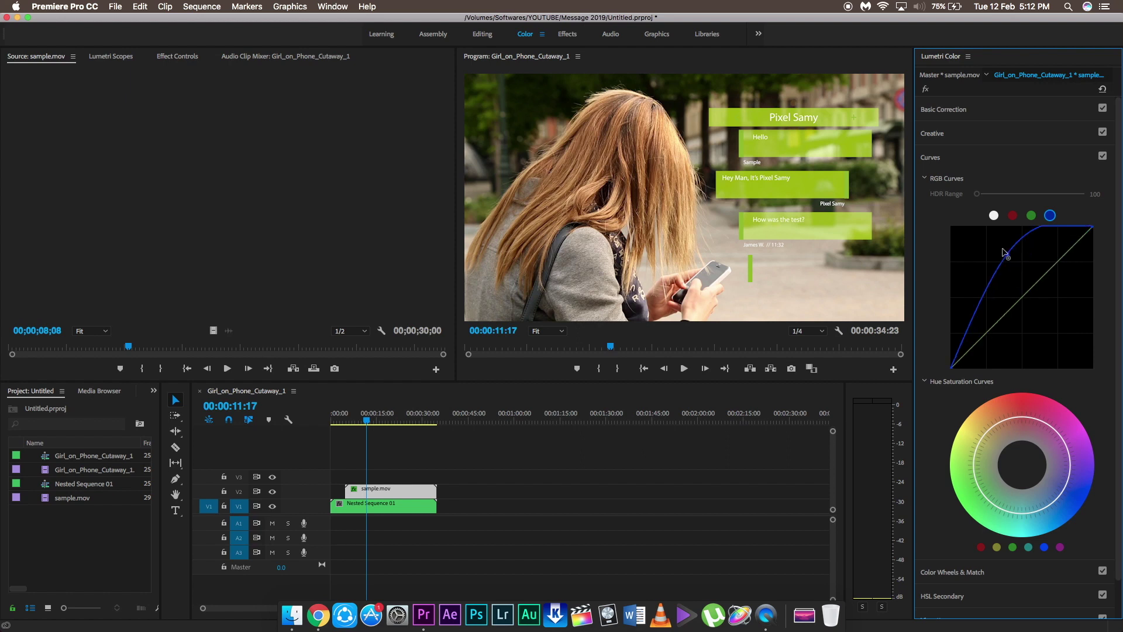
left_click_drag(1051, 313, 1053, 314)
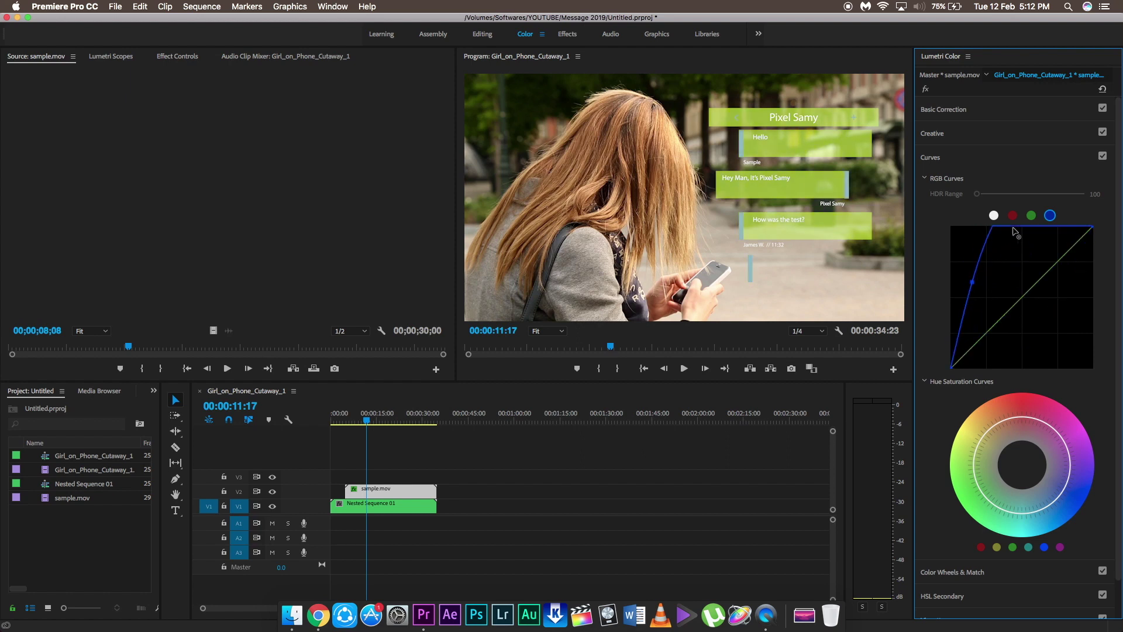
left_click_drag(1006, 297, 968, 255)
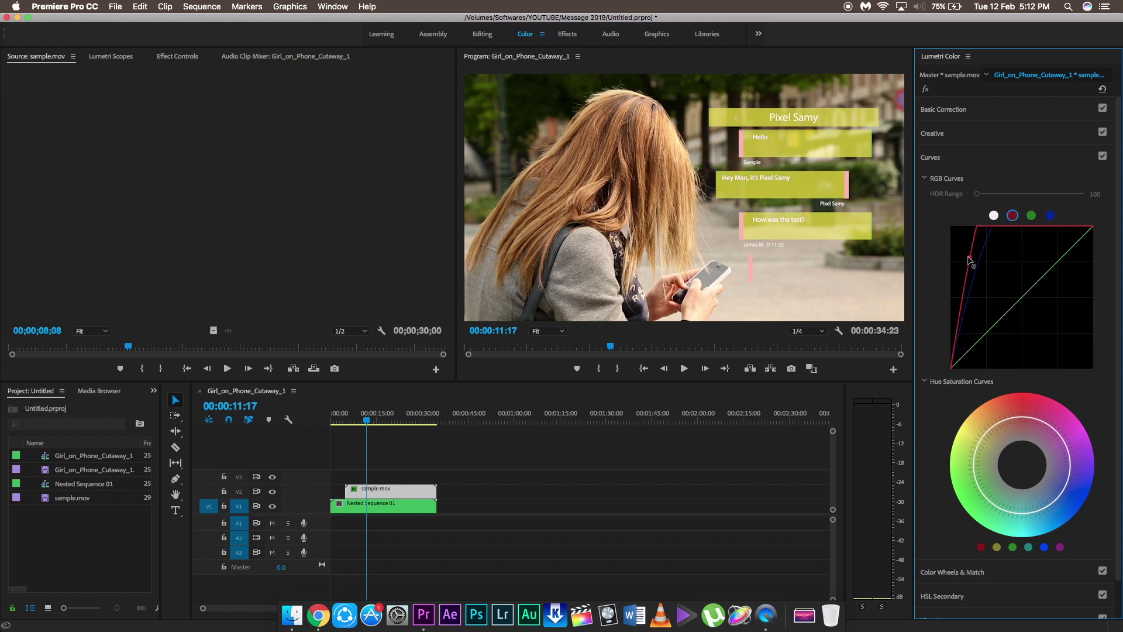
left_click_drag(1023, 285, 1076, 358)
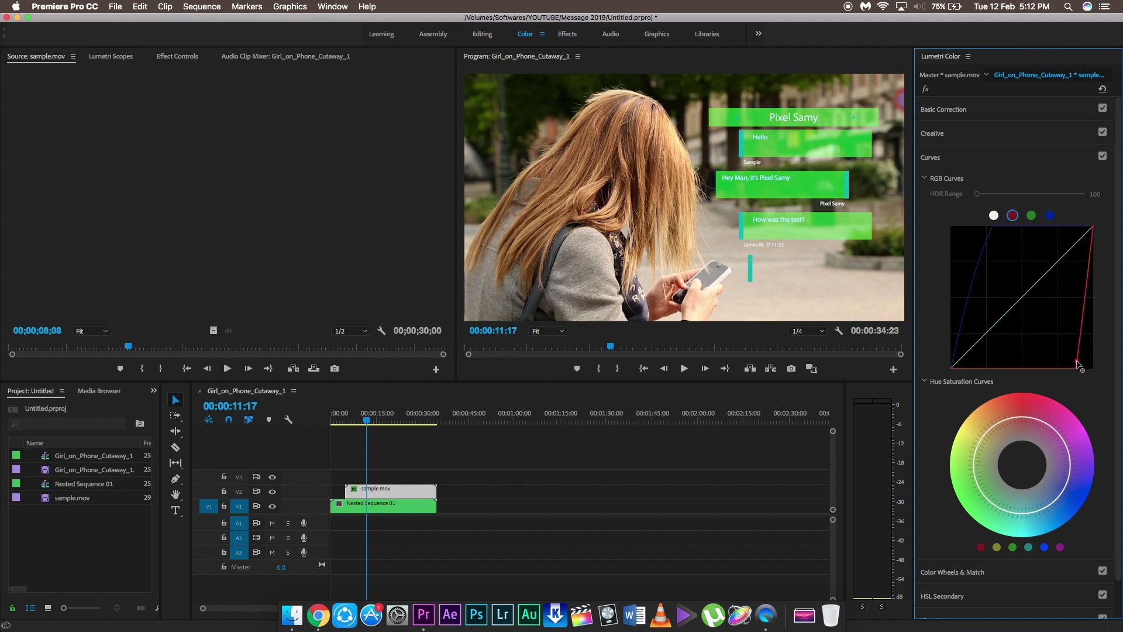
Step: Undo trial bends of the green RGB curve and shape it into an S with darker shadows and brighter highlights
left_click(1031, 216)
left_click_drag(1031, 288, 1015, 325)
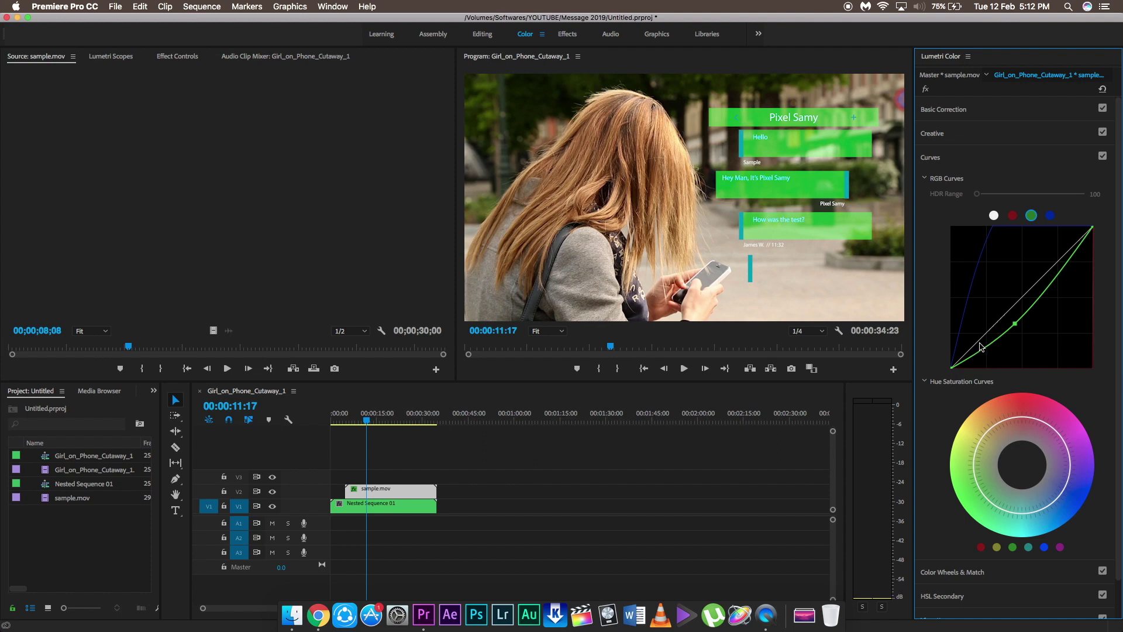
left_click_drag(978, 320, 1000, 234)
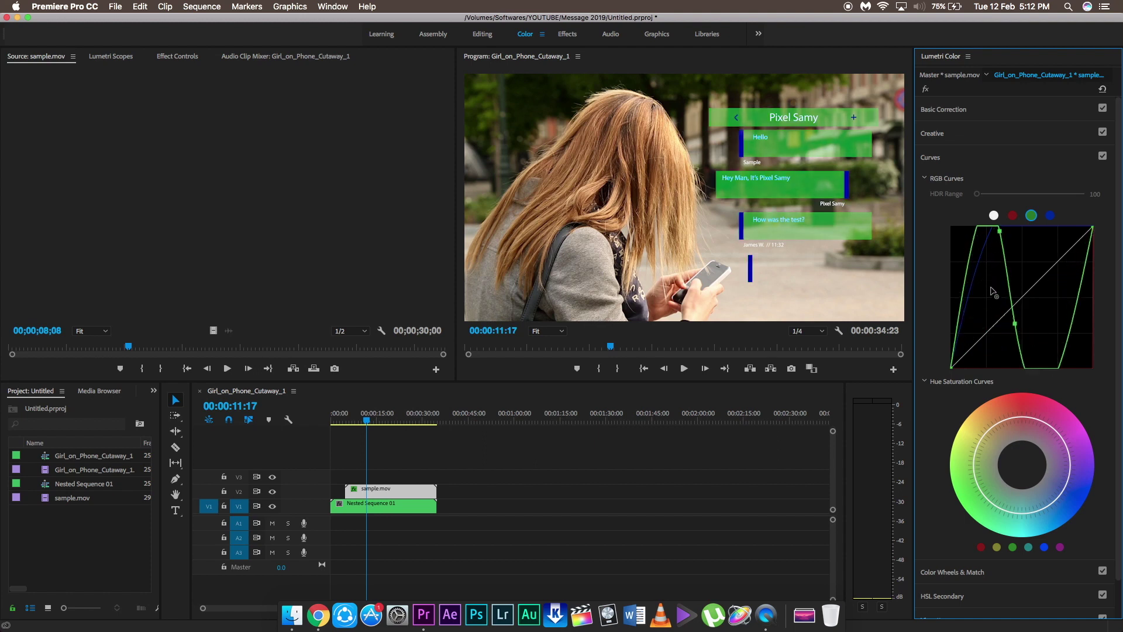
key("super+z")
key("super+z")
Step: Raise the red RGB curve of sample.mov to its maximum to turn the message boxes yellow
left_click(1012, 216)
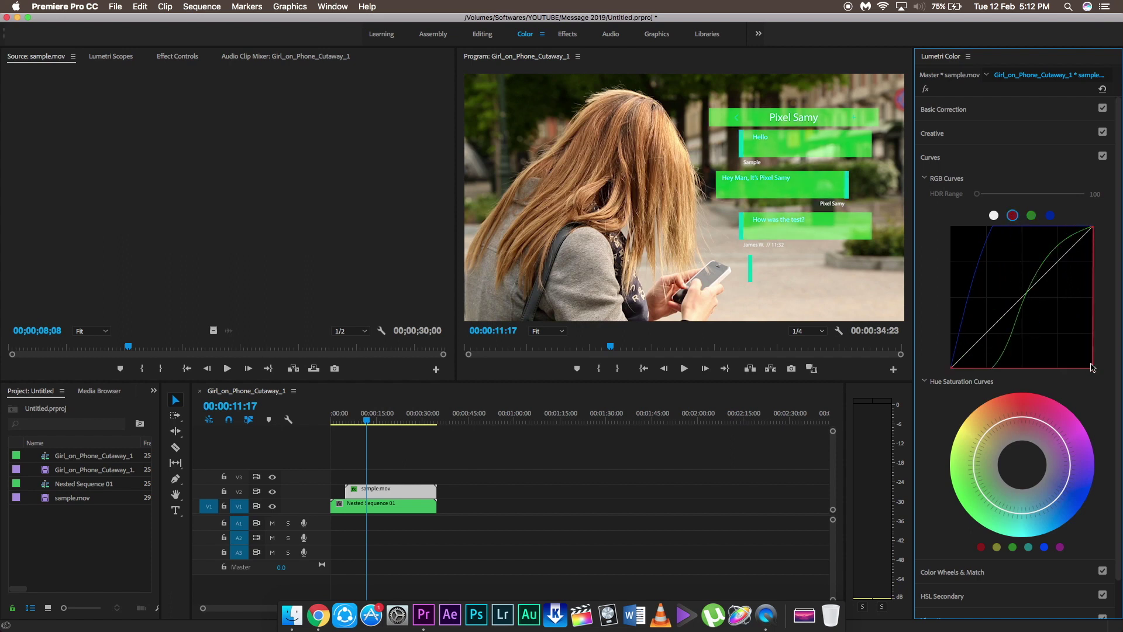
left_click_drag(1064, 255, 903, 213)
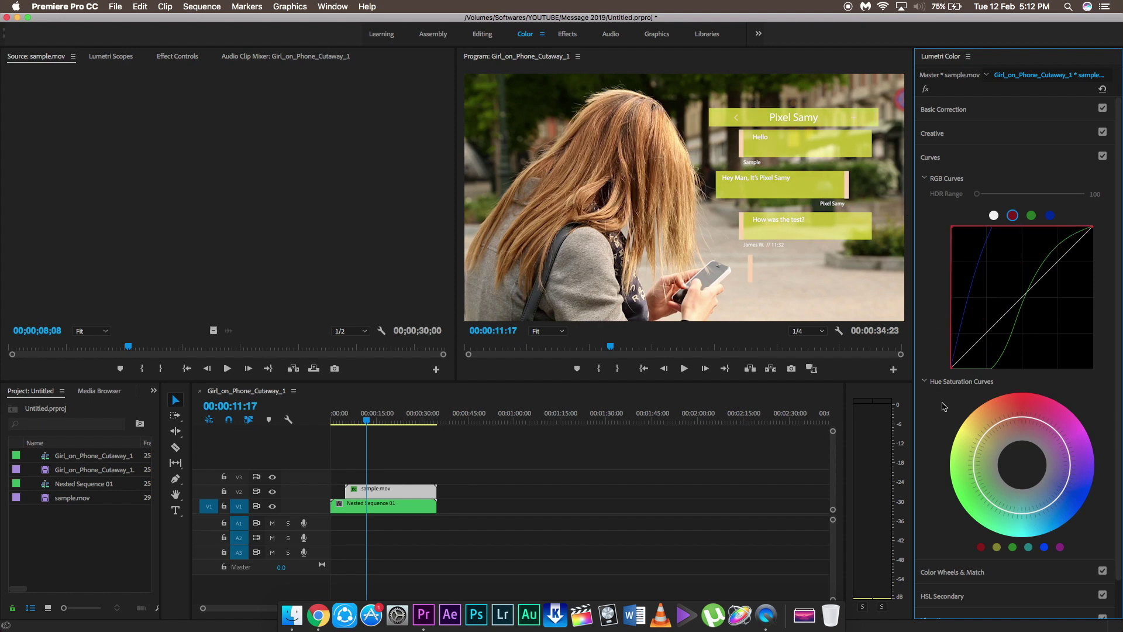